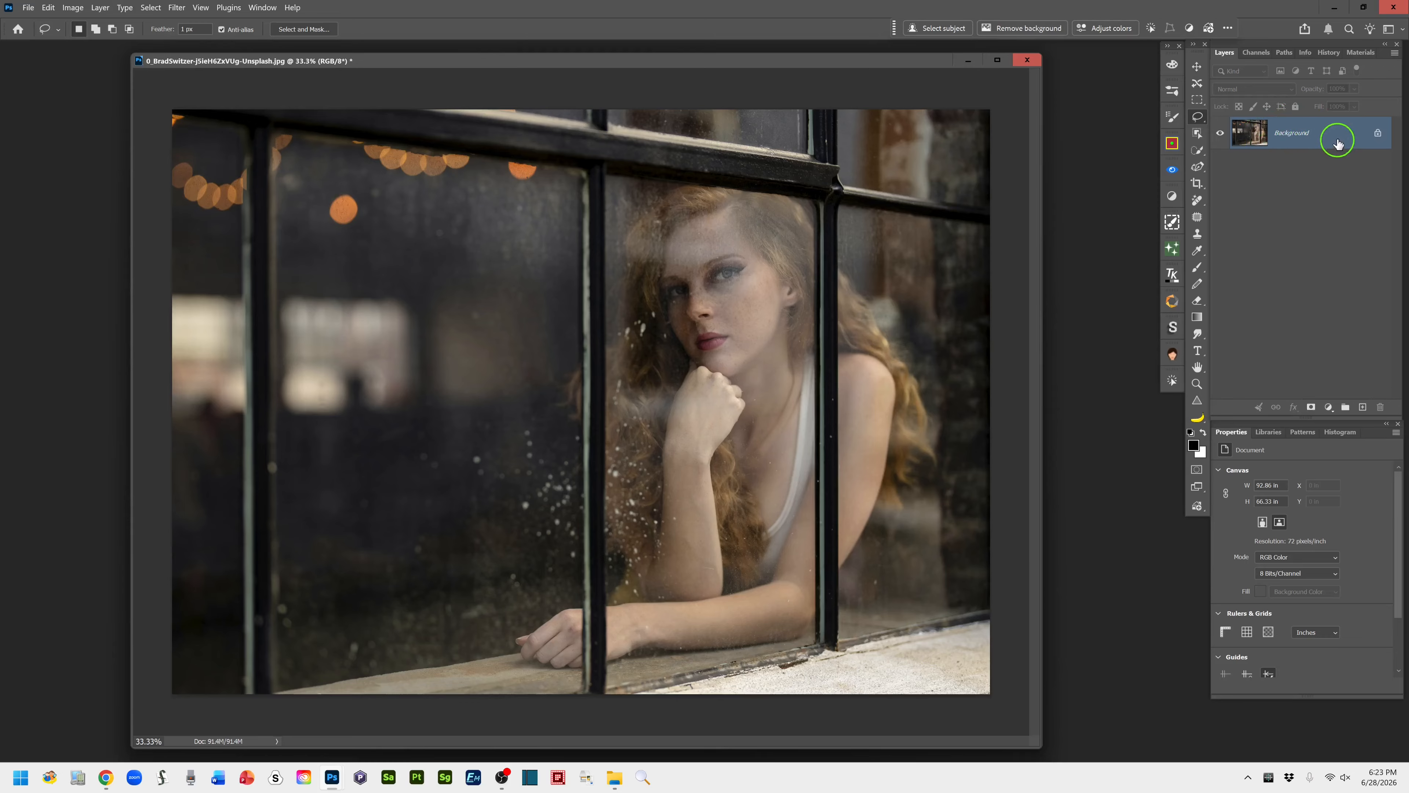
Duplicate the Background layer and add a Photo Filter adjustment layer with Warming Filter (85) above the copy
{"action": "left_click_drag", "start_coordinate": [1341, 138], "coordinate": [1363, 410]}
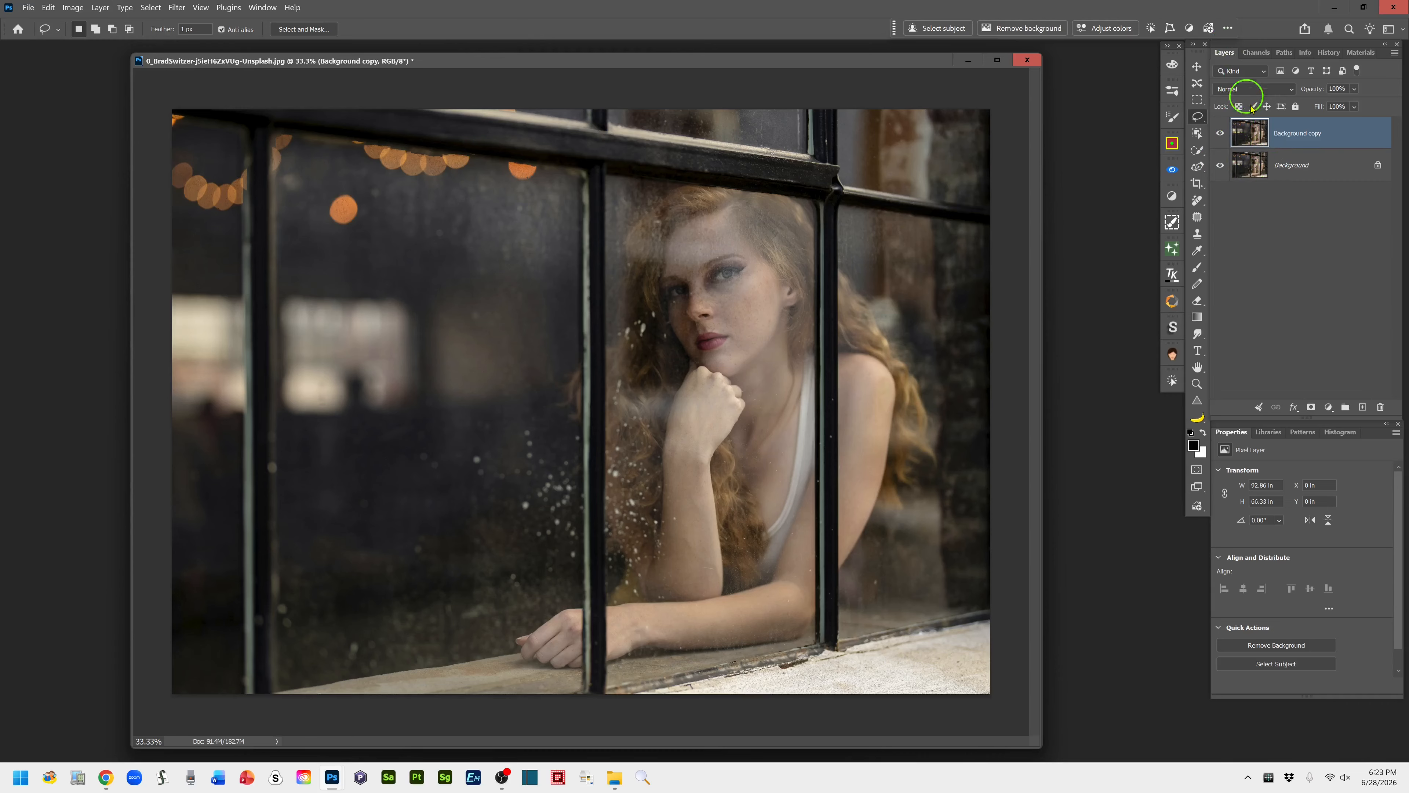
{"action": "left_click", "coordinate": [1329, 409]}
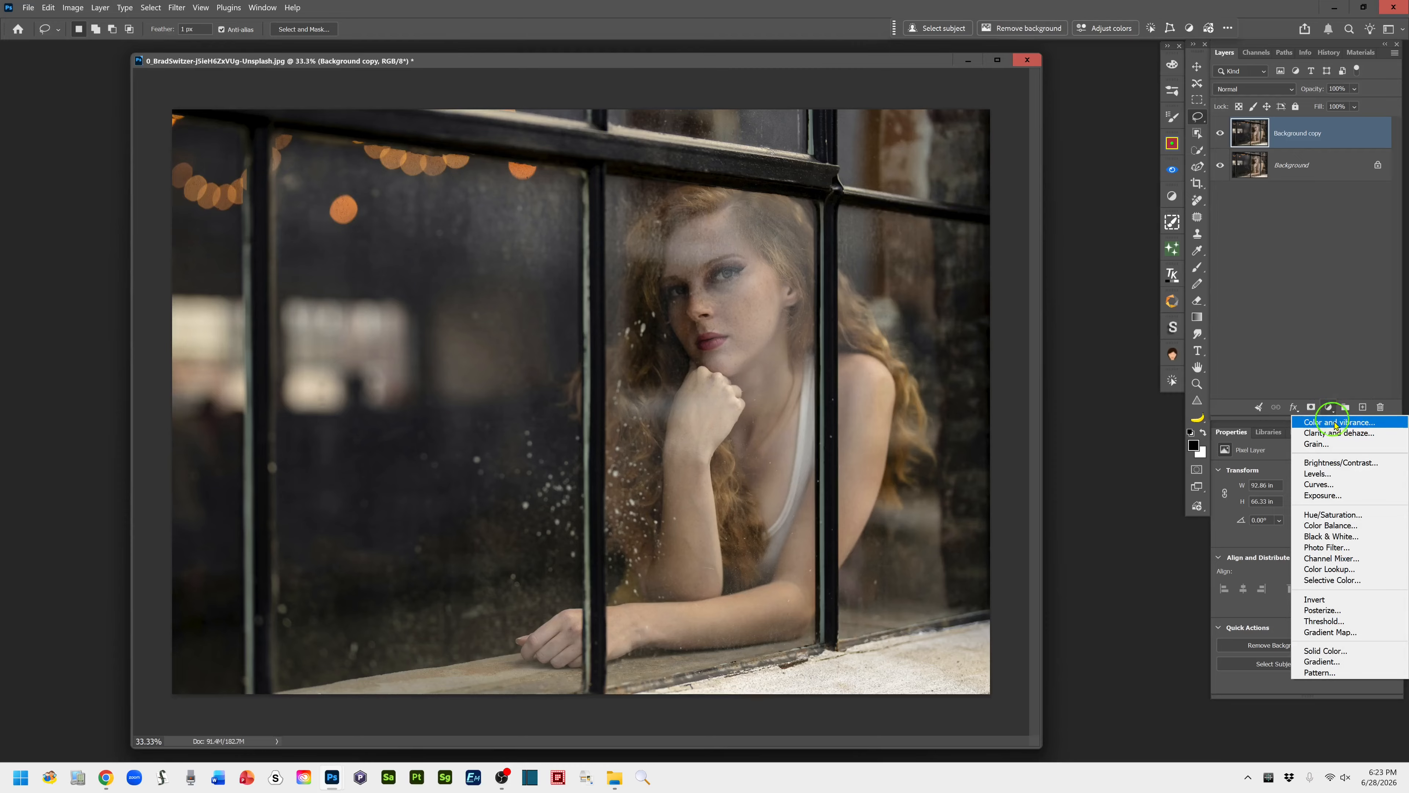
{"action": "left_click", "coordinate": [1361, 549]}
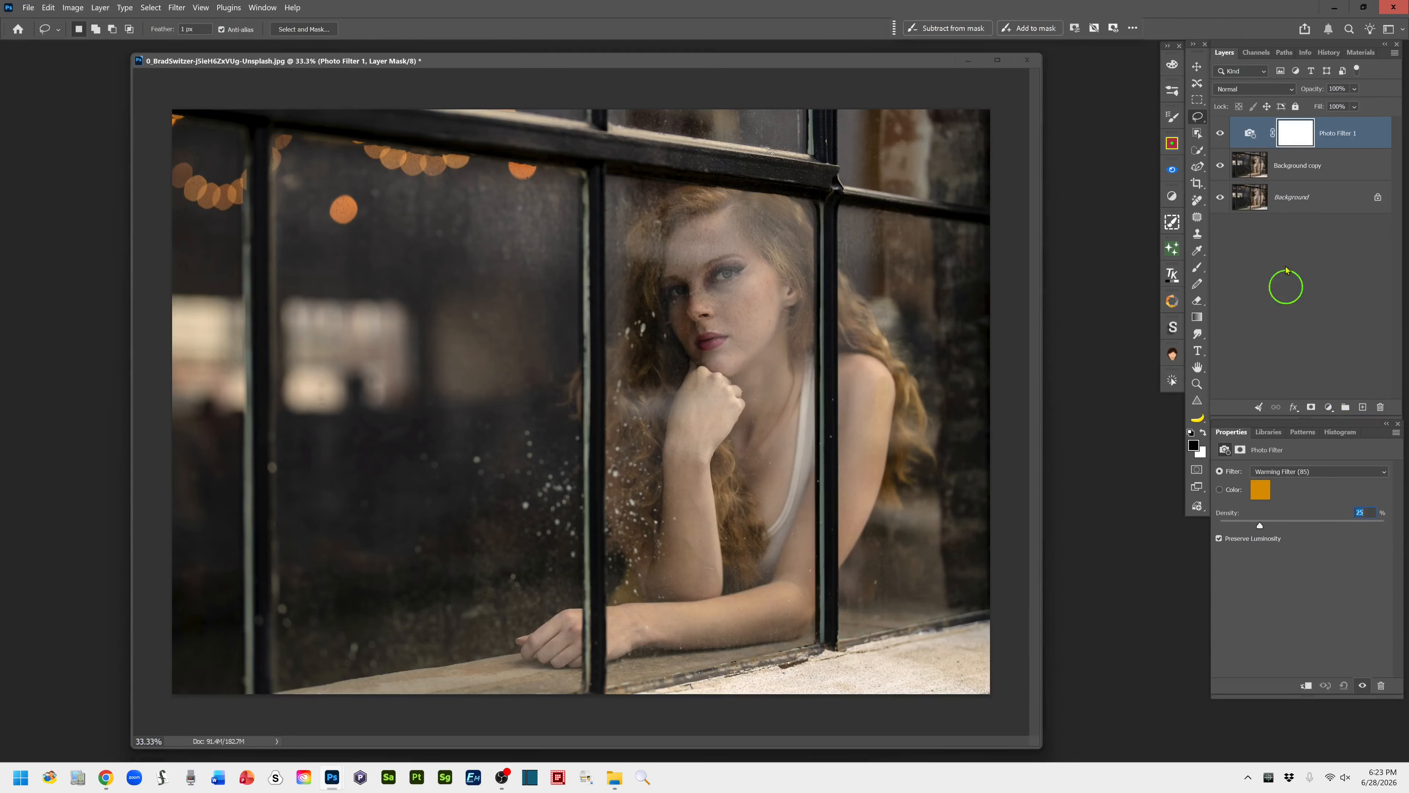
{"action": "left_click", "coordinate": [1262, 139]}
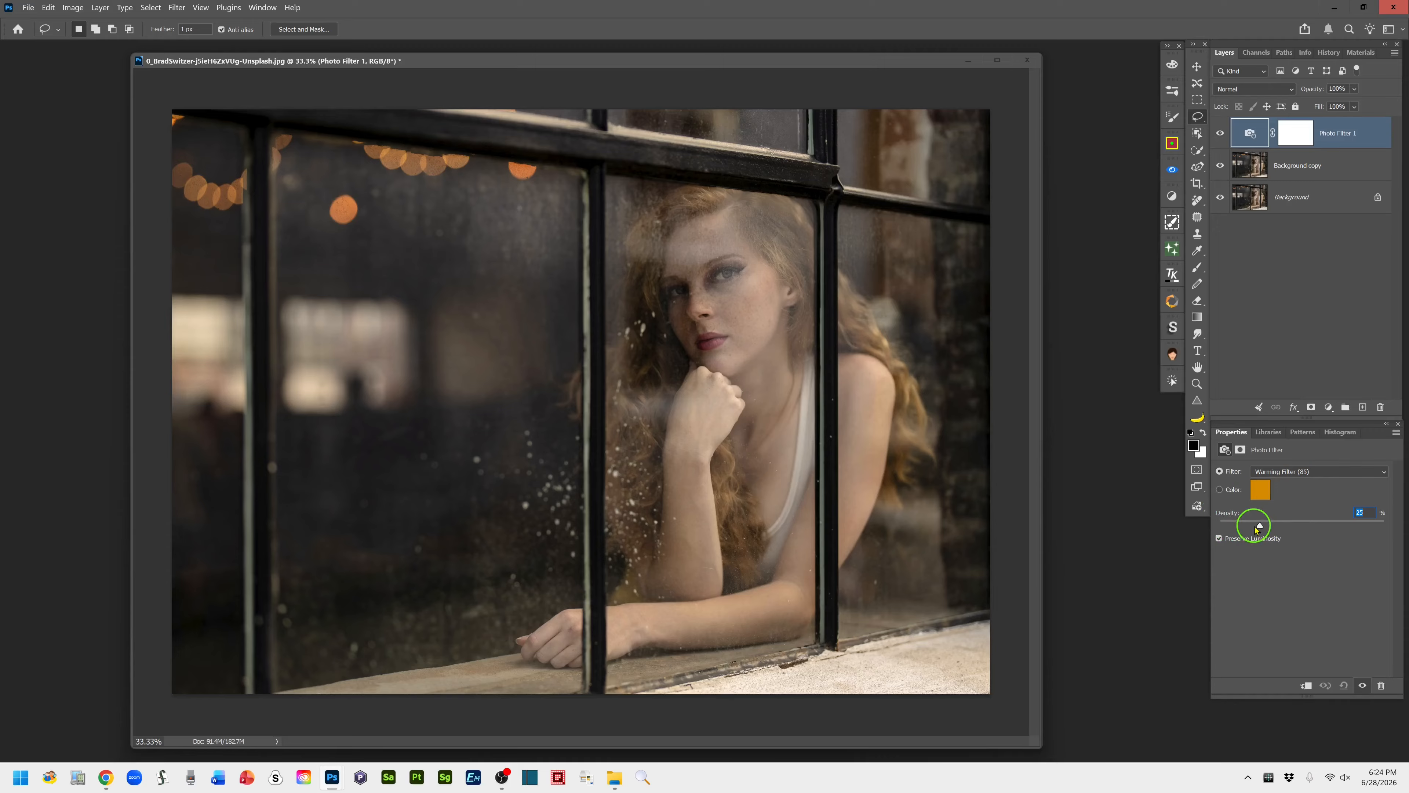
Set the Photo Filter's density to 30%
{"action": "mouse_move", "coordinate": [1260, 524]}
{"action": "left_mouse_down"}
{"action": "mouse_move", "coordinate": [1392, 527]}
{"action": "mouse_move", "coordinate": [1199, 549]}
{"action": "mouse_move", "coordinate": [1293, 523]}
{"action": "mouse_move", "coordinate": [1408, 523]}
{"action": "mouse_move", "coordinate": [1206, 524]}
{"action": "mouse_move", "coordinate": [1288, 542]}
{"action": "mouse_move", "coordinate": [1372, 524]}
{"action": "mouse_move", "coordinate": [1253, 529]}
{"action": "left_mouse_up"}
{"action": "left_click_drag", "start_coordinate": [1269, 526], "coordinate": [1286, 525]}
{"action": "left_click_drag", "start_coordinate": [1274, 527], "coordinate": [1267, 525]}
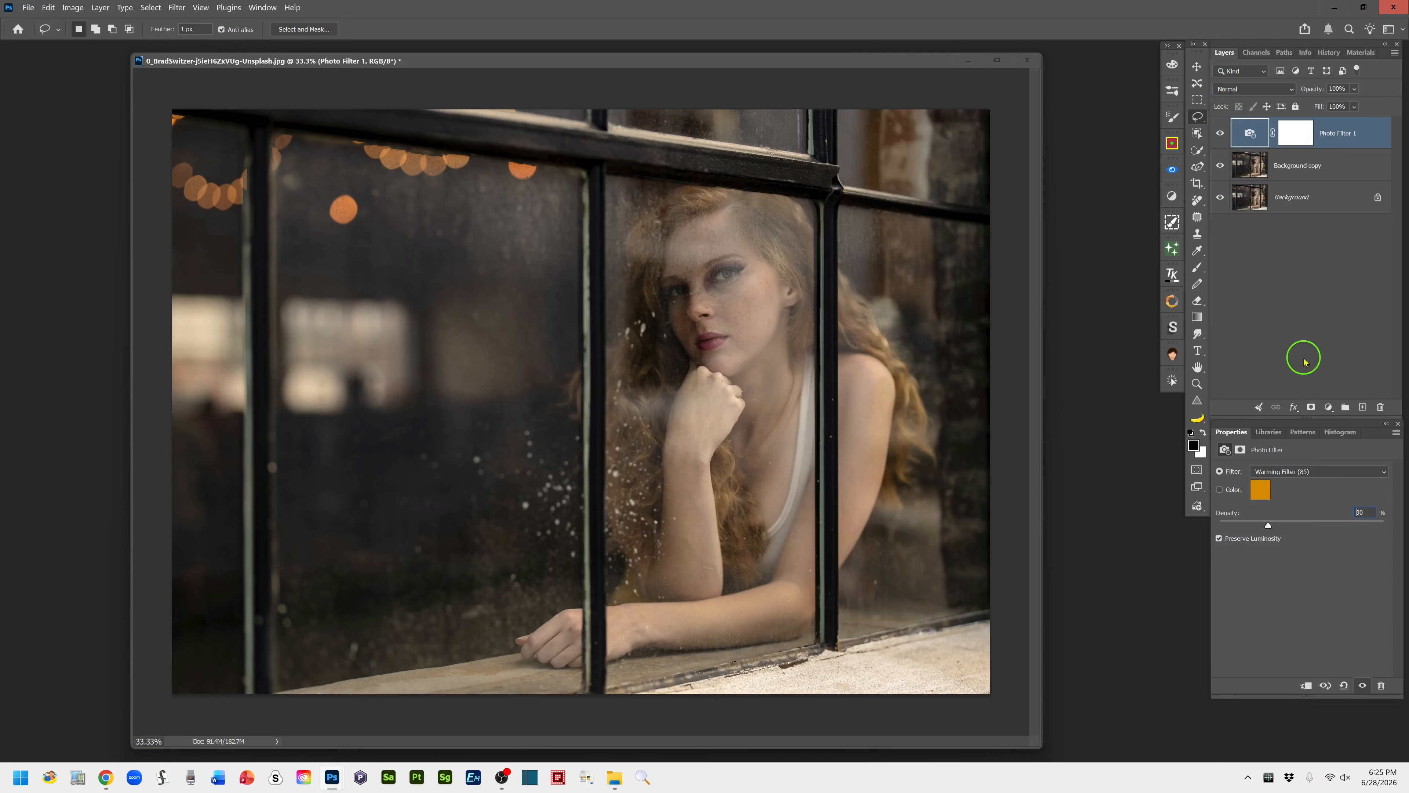
Add a new empty layer above the Photo Filter and set its blend mode to Screen
{"action": "left_click", "coordinate": [1363, 407]}
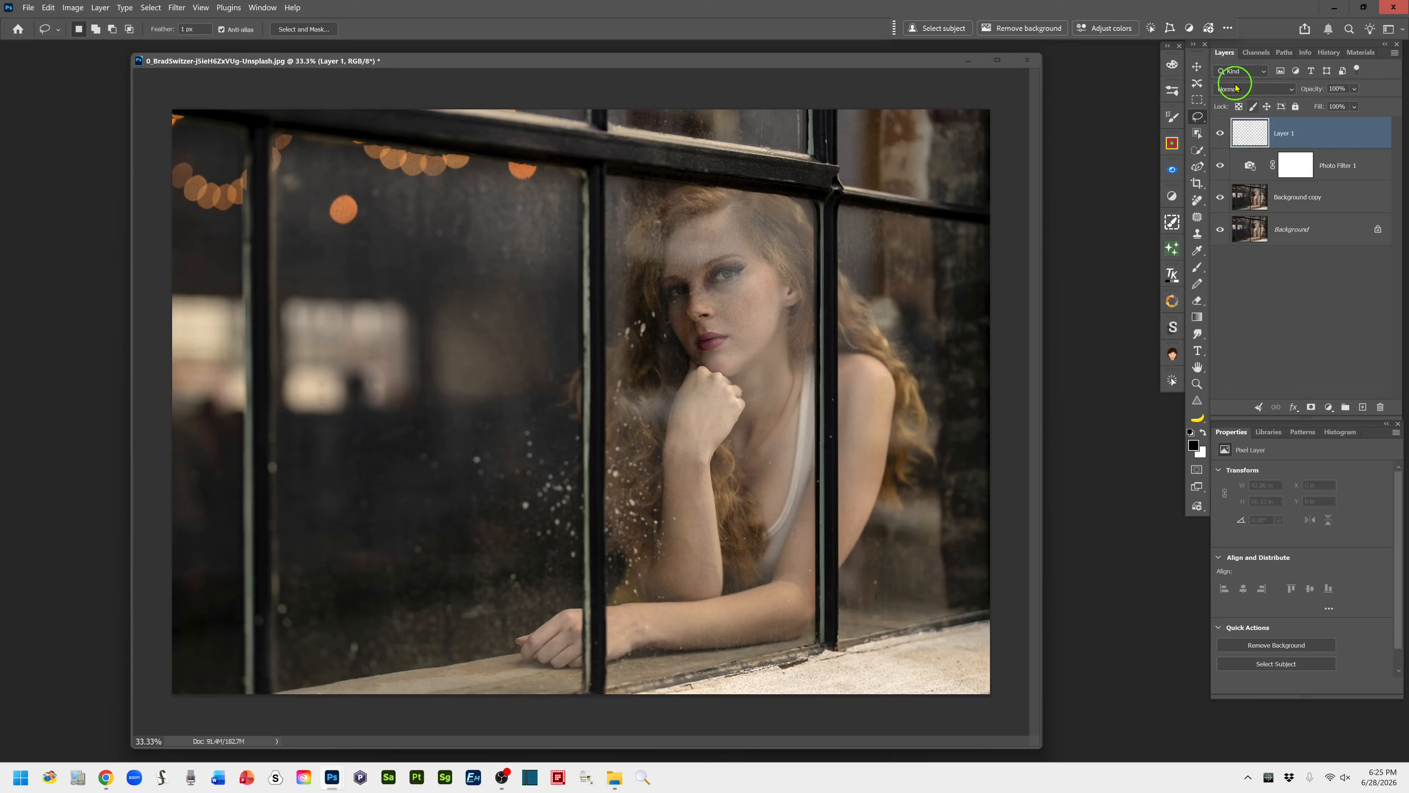
{"action": "left_click", "coordinate": [1288, 90]}
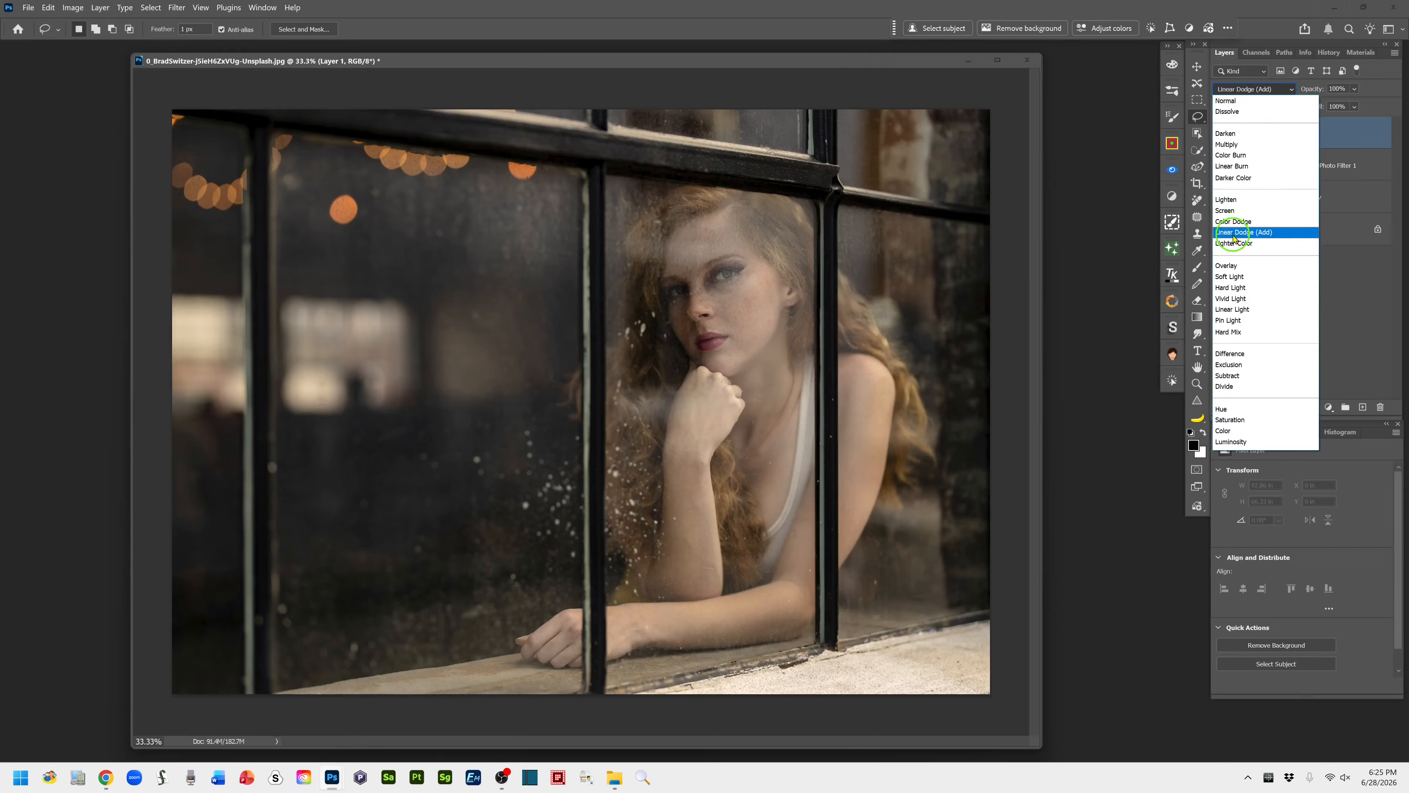
{"action": "left_click", "coordinate": [1224, 217]}
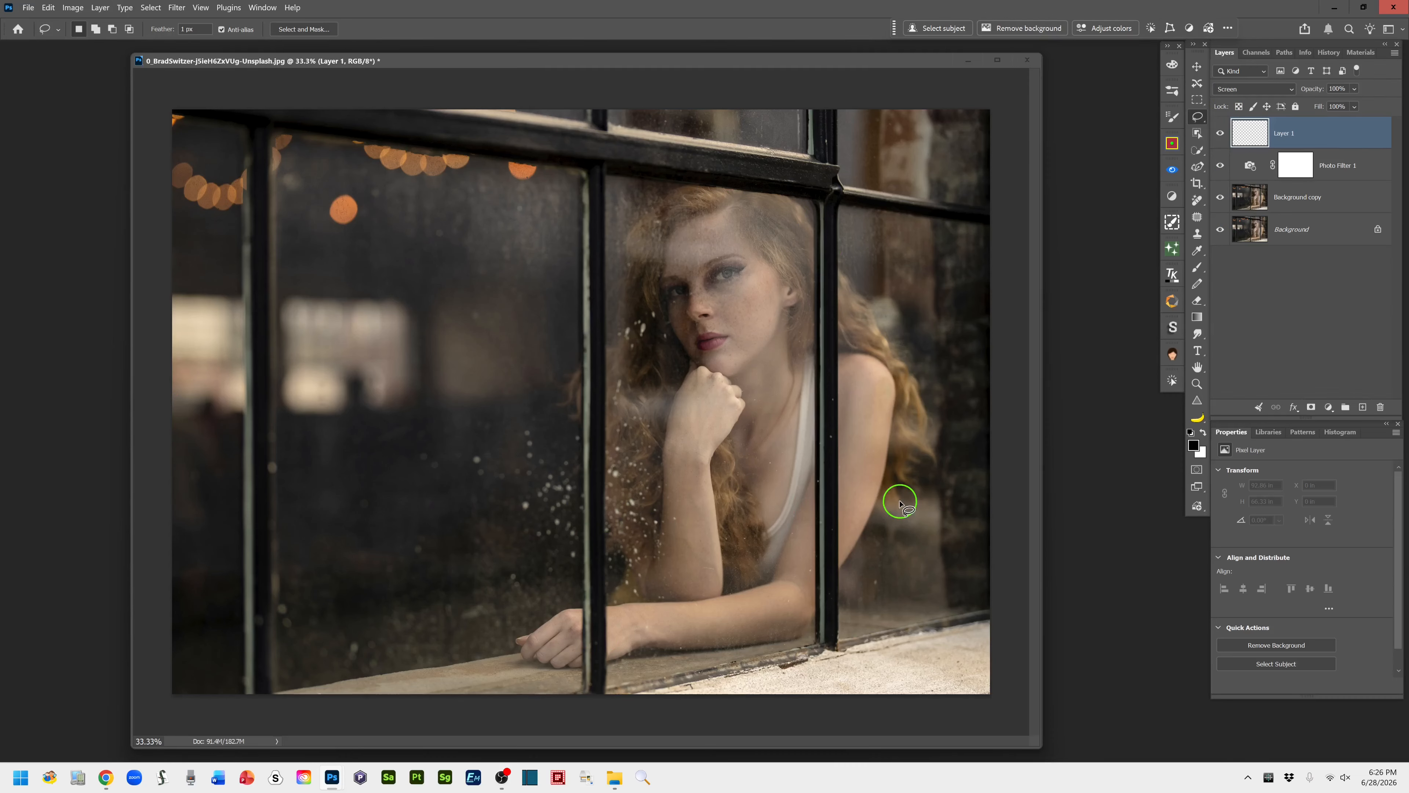
Choose the Brush tool with the first soft round preset from the Soft Brushes group
{"action": "left_click", "coordinate": [1198, 270]}
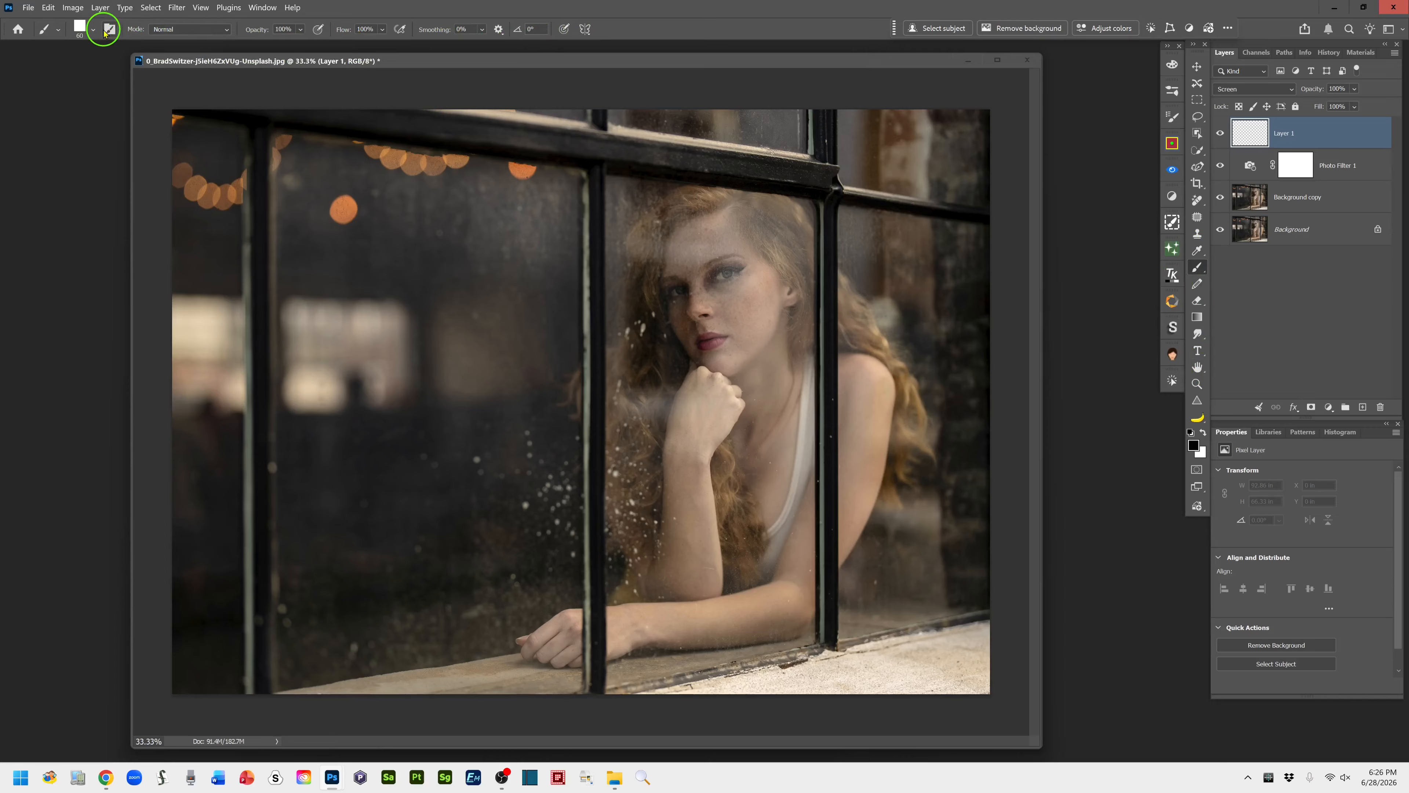
{"action": "left_click", "coordinate": [92, 31]}
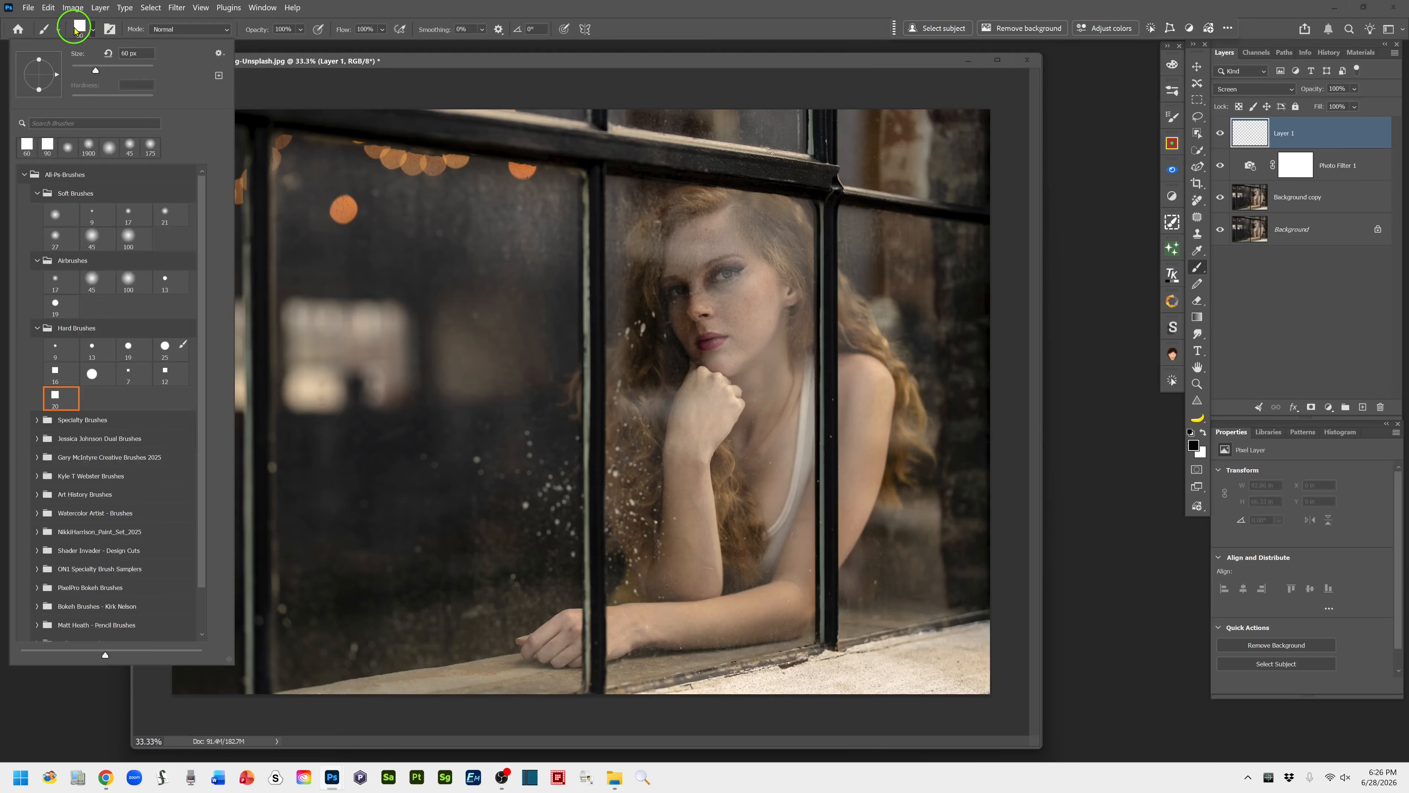
{"action": "left_click", "coordinate": [54, 211]}
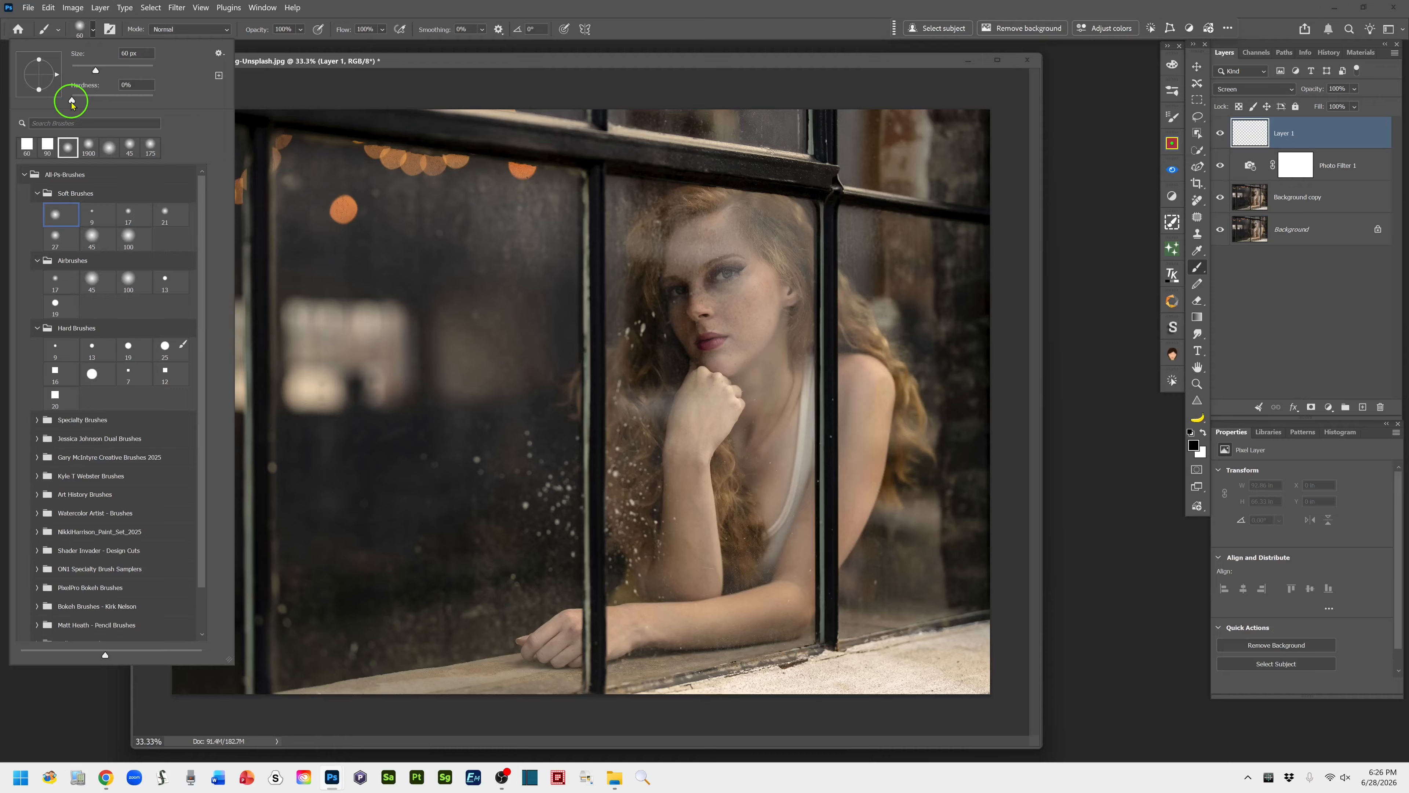
{"action": "left_click", "coordinate": [664, 34]}
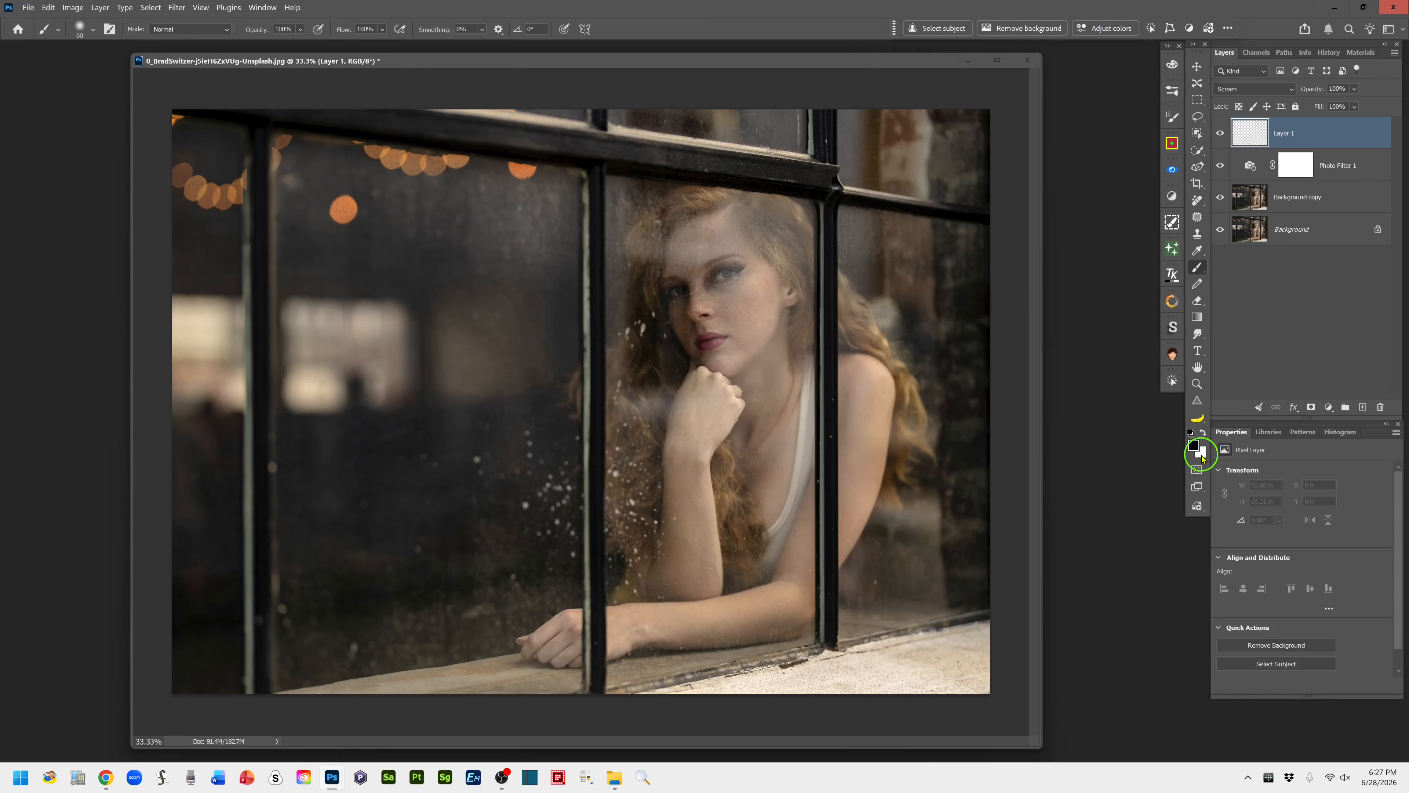
Set the foreground color to the warm peach tone F8C292
{"action": "left_click", "coordinate": [1194, 444]}
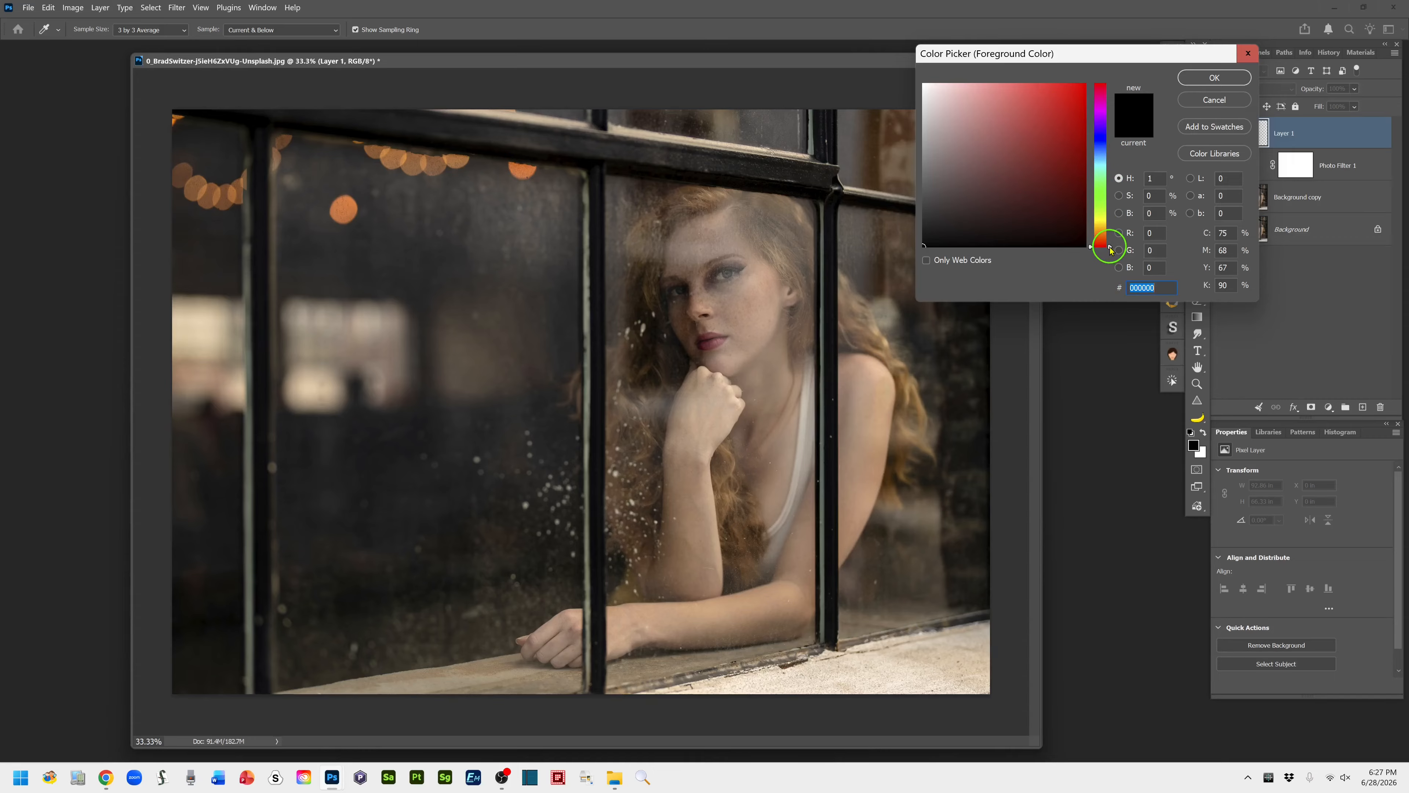
{"action": "left_click_drag", "start_coordinate": [1111, 250], "coordinate": [1107, 234]}
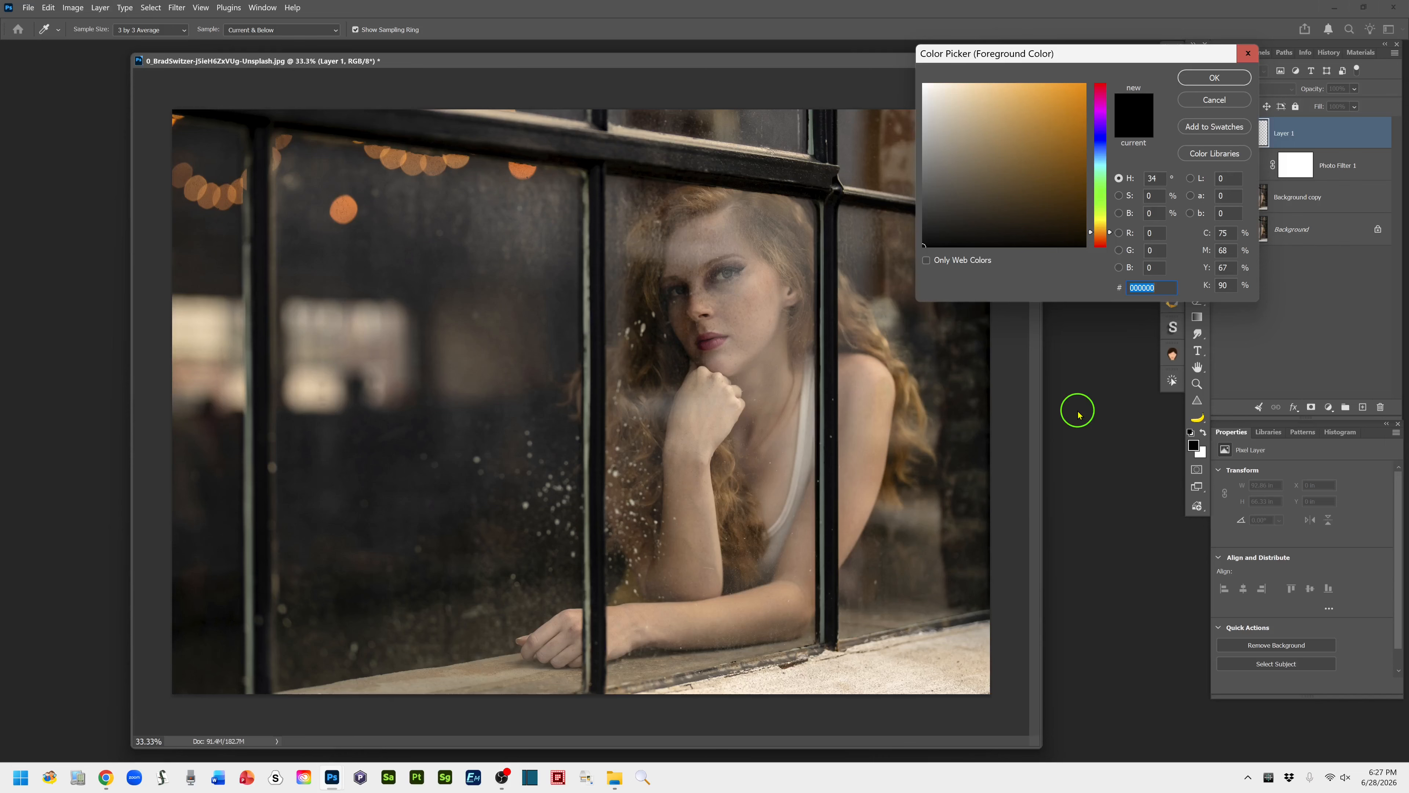
{"action": "type", "text": "F"}
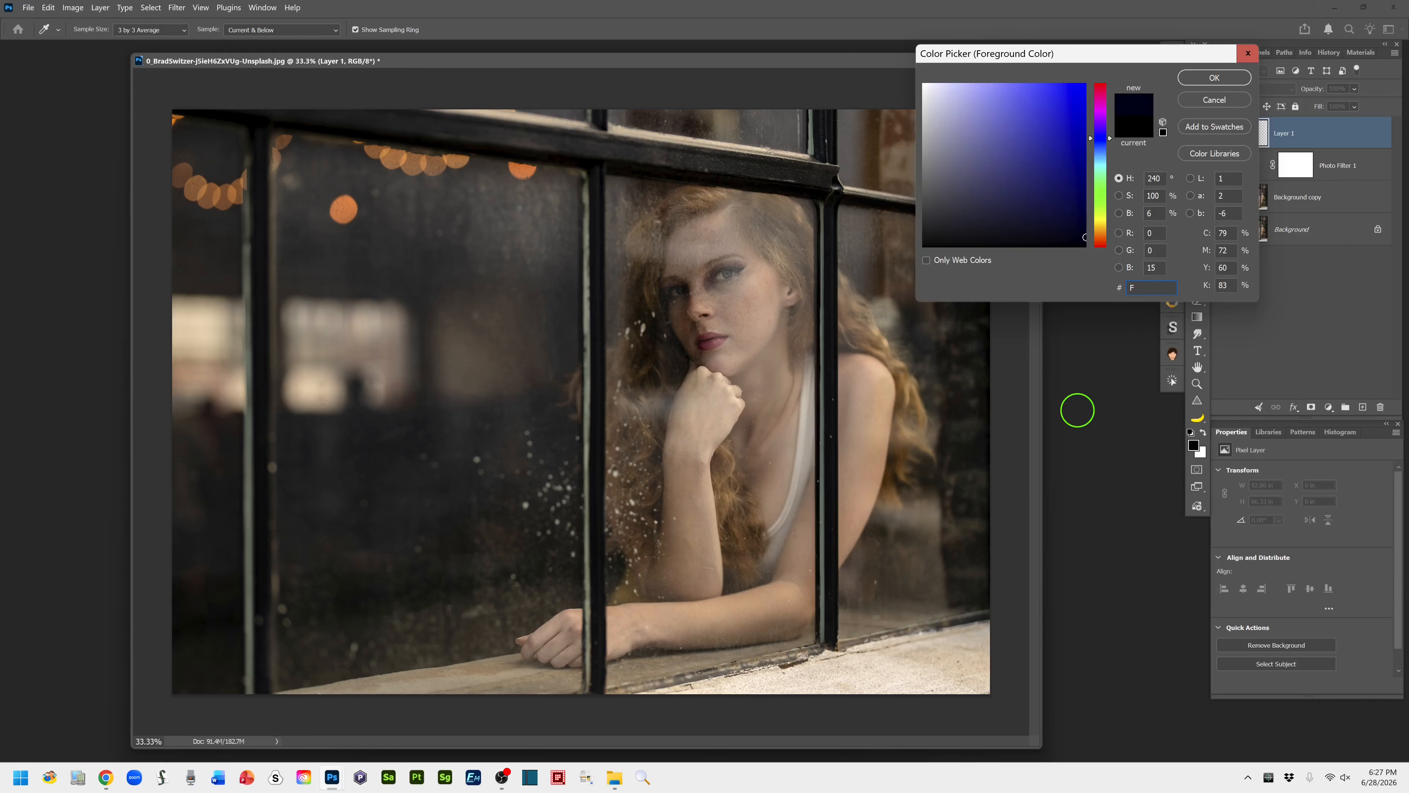
{"action": "type", "text": "8"}
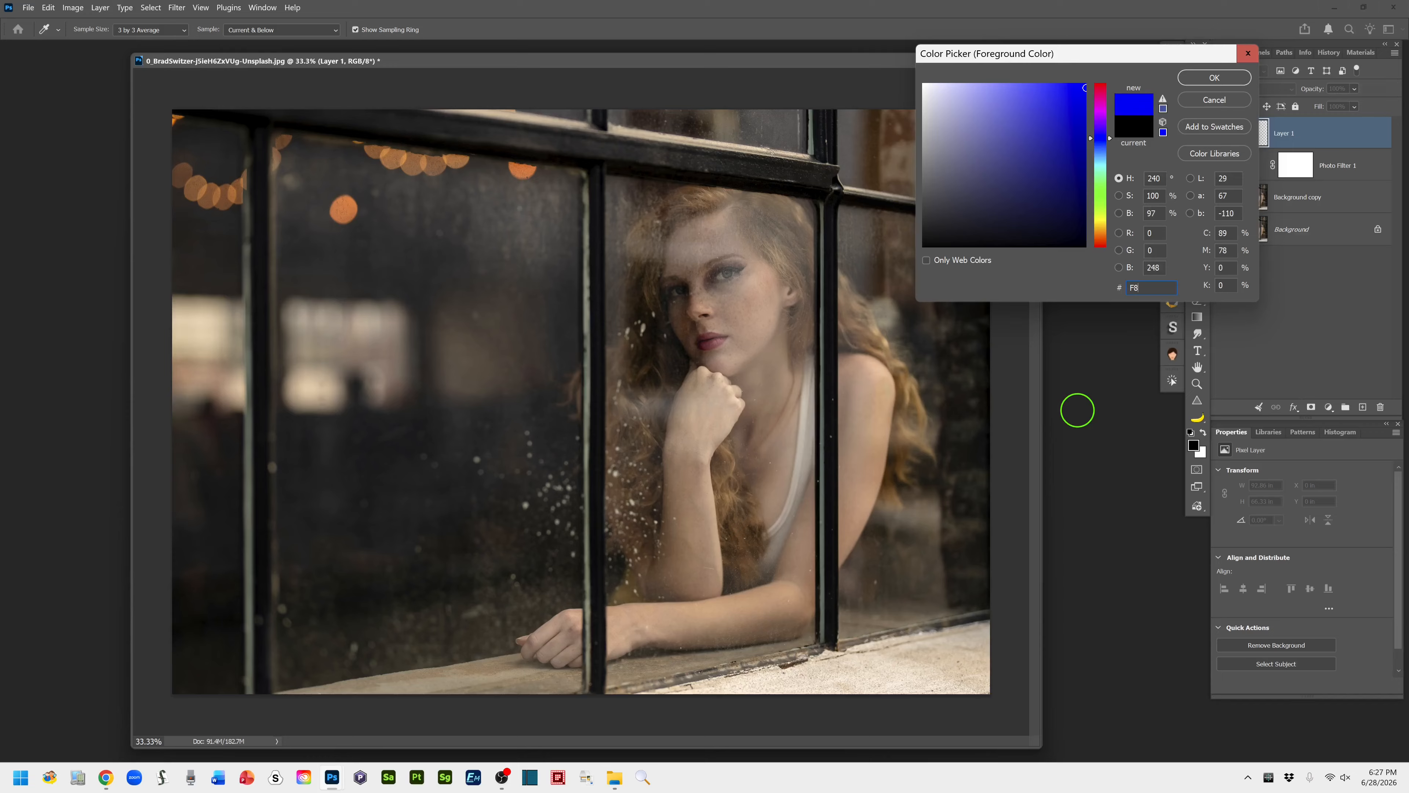
{"action": "type", "text": "C292"}
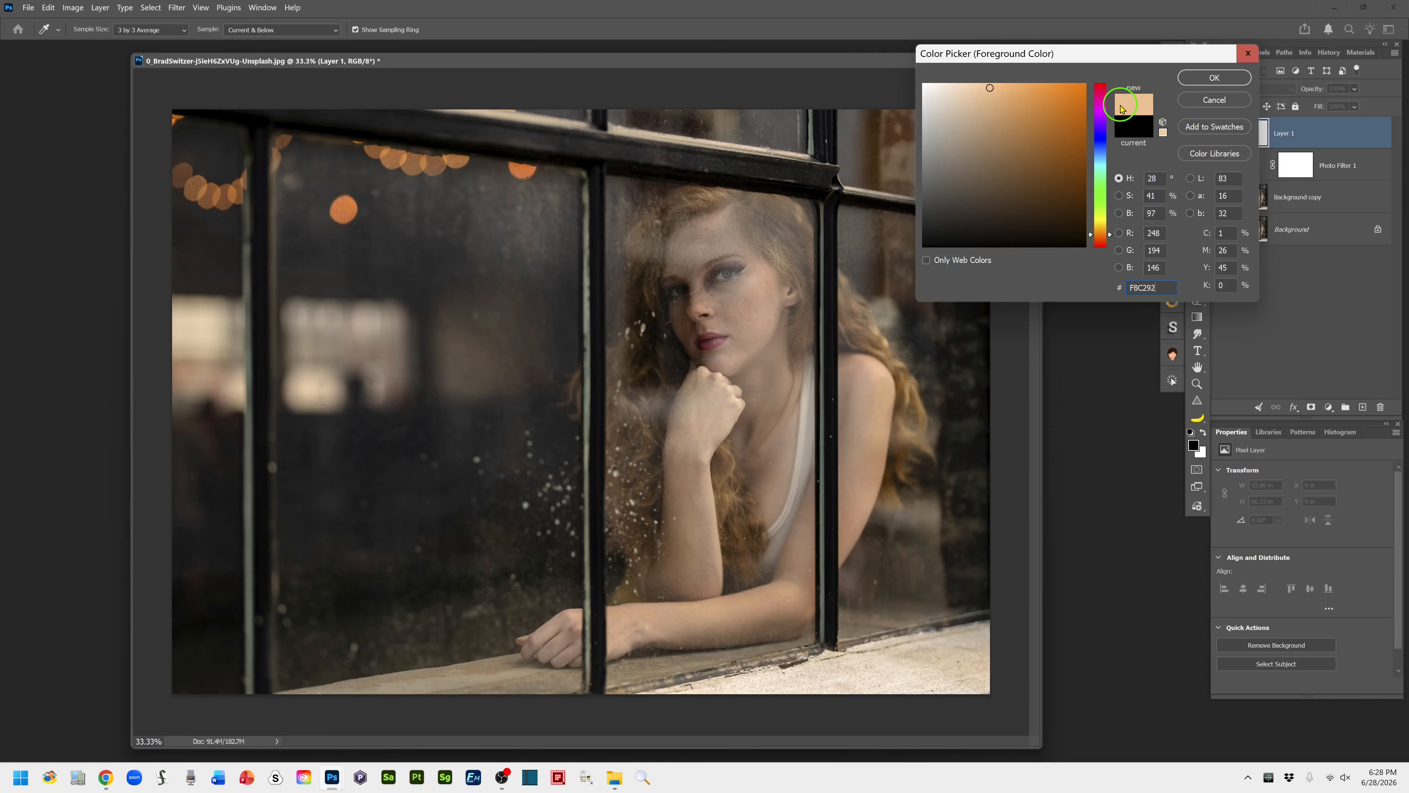
{"action": "left_click", "coordinate": [1205, 79]}
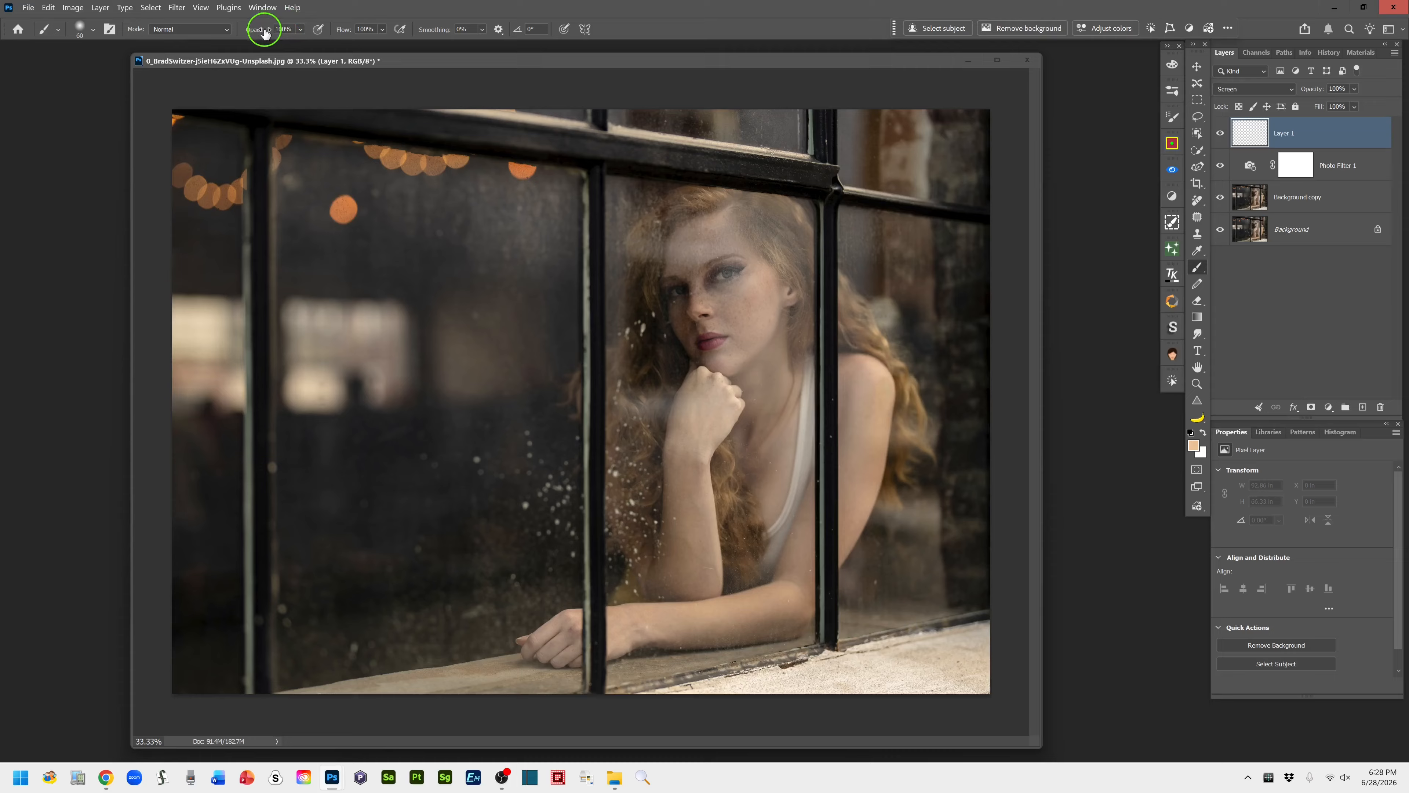
Lower the brush opacity to 10%
{"action": "left_click", "coordinate": [301, 29]}
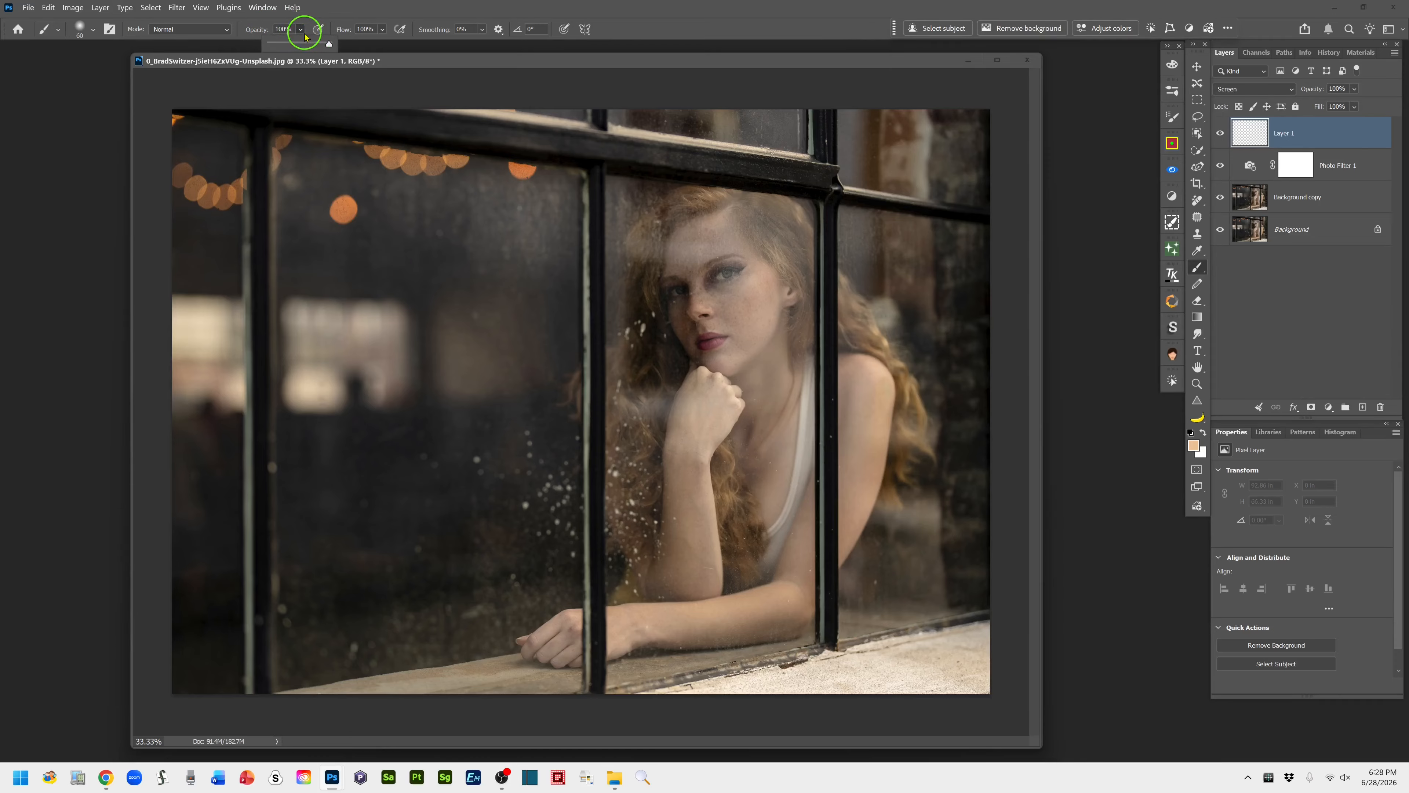
{"action": "left_click", "coordinate": [258, 33]}
{"action": "left_click_drag", "start_coordinate": [258, 33], "coordinate": [199, 39]}
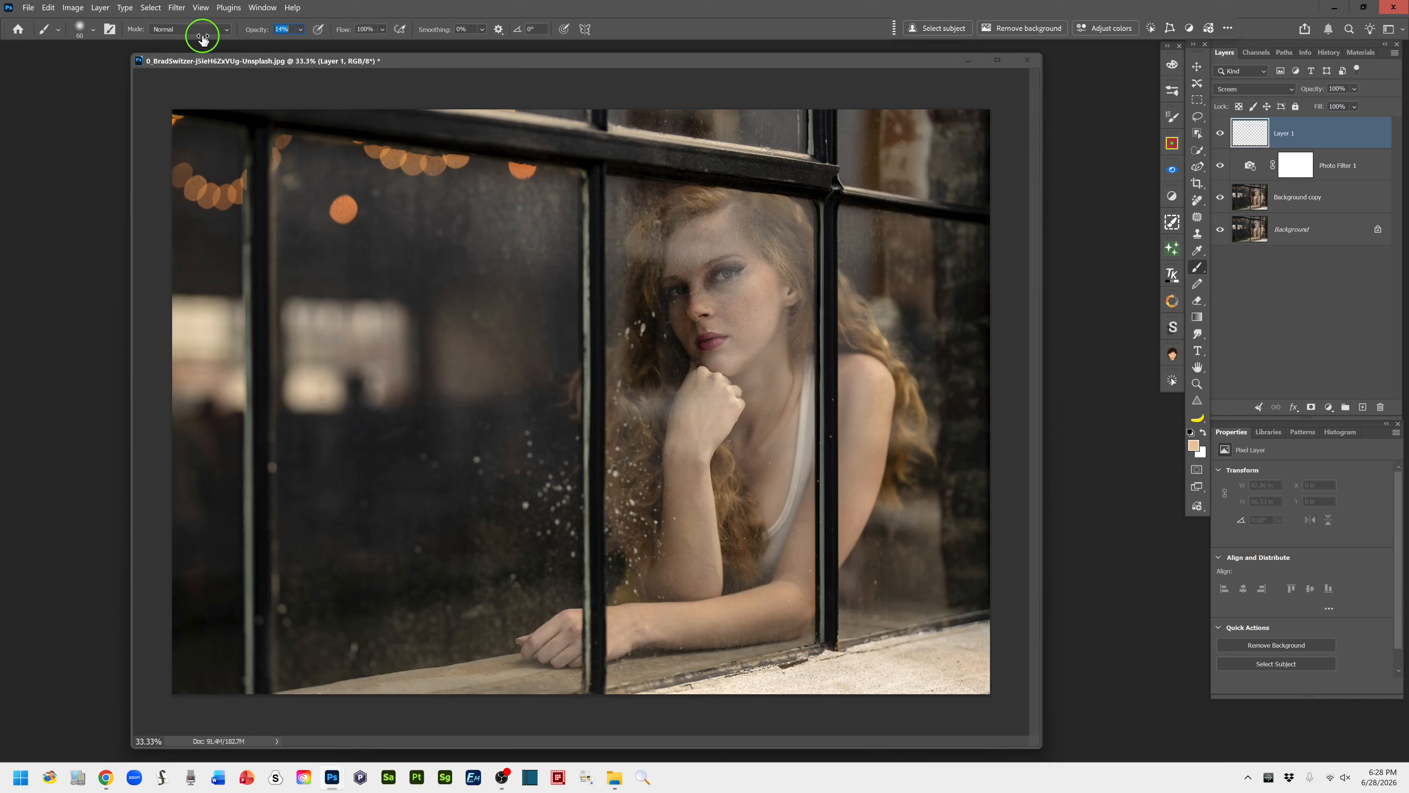
{"action": "left_click_drag", "start_coordinate": [202, 40], "coordinate": [197, 39]}
Enlarge the soft brush to 1000 px
{"action": "key", "text": "bracketright"}
{"action": "key", "text": "bracketright"}
{"action": "key", "text": "bracketright"}
{"action": "key", "text": "bracketright"}
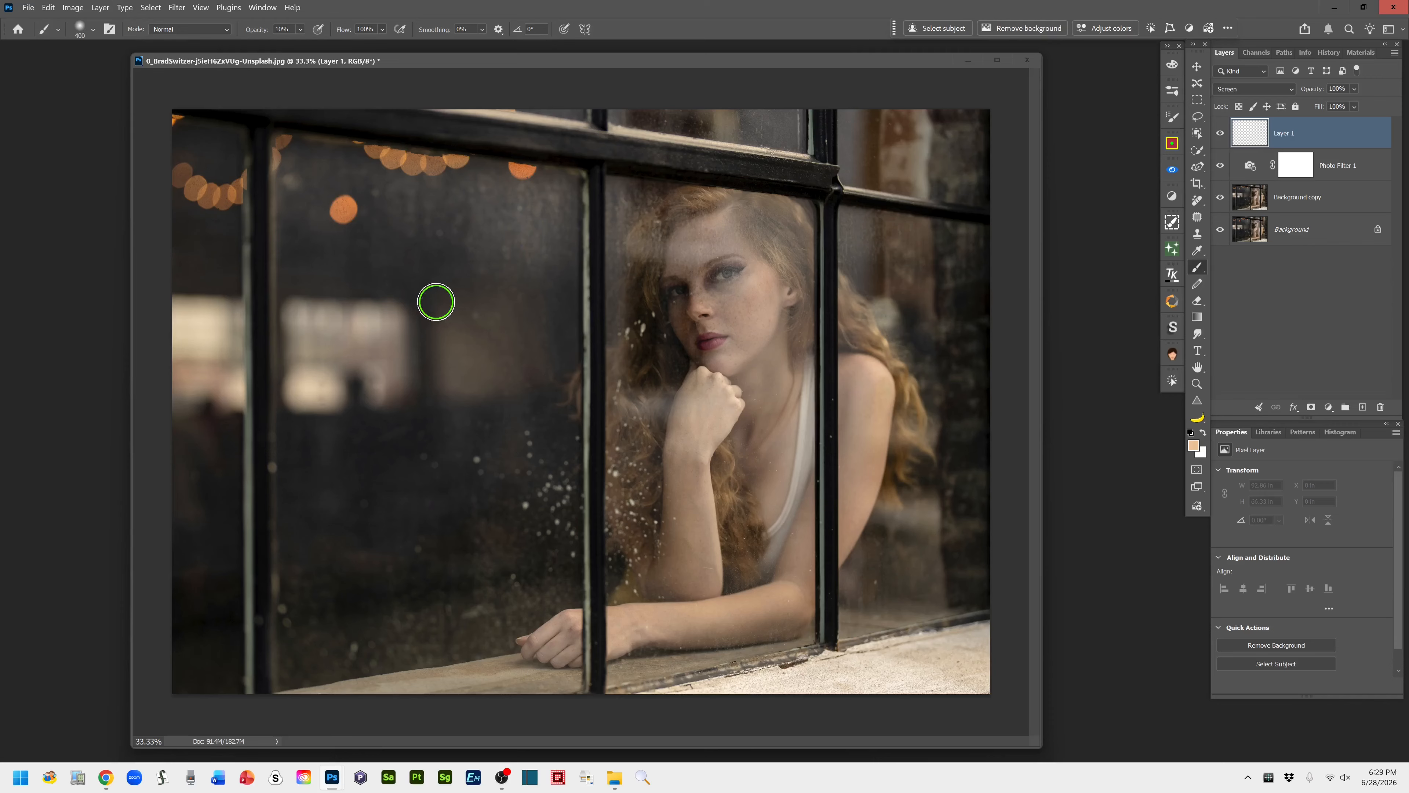
{"action": "key", "text": "bracketright"}
{"action": "key", "text": "bracketright"}
{"action": "key", "text": "bracketright"}
{"action": "key", "text": "bracketright"}
{"action": "key", "text": "bracketright"}
{"action": "key", "text": "bracketright"}
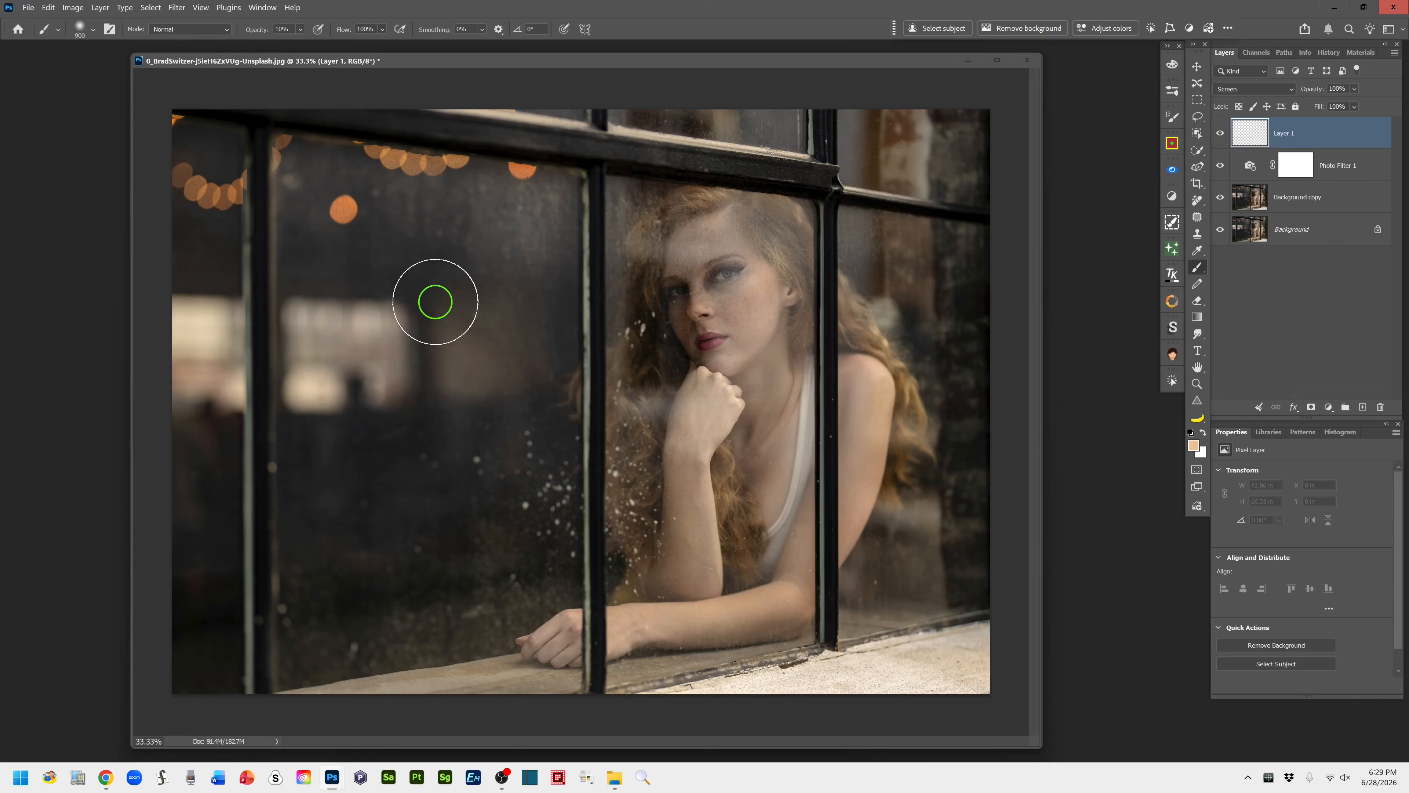
{"action": "key", "text": "bracketright"}
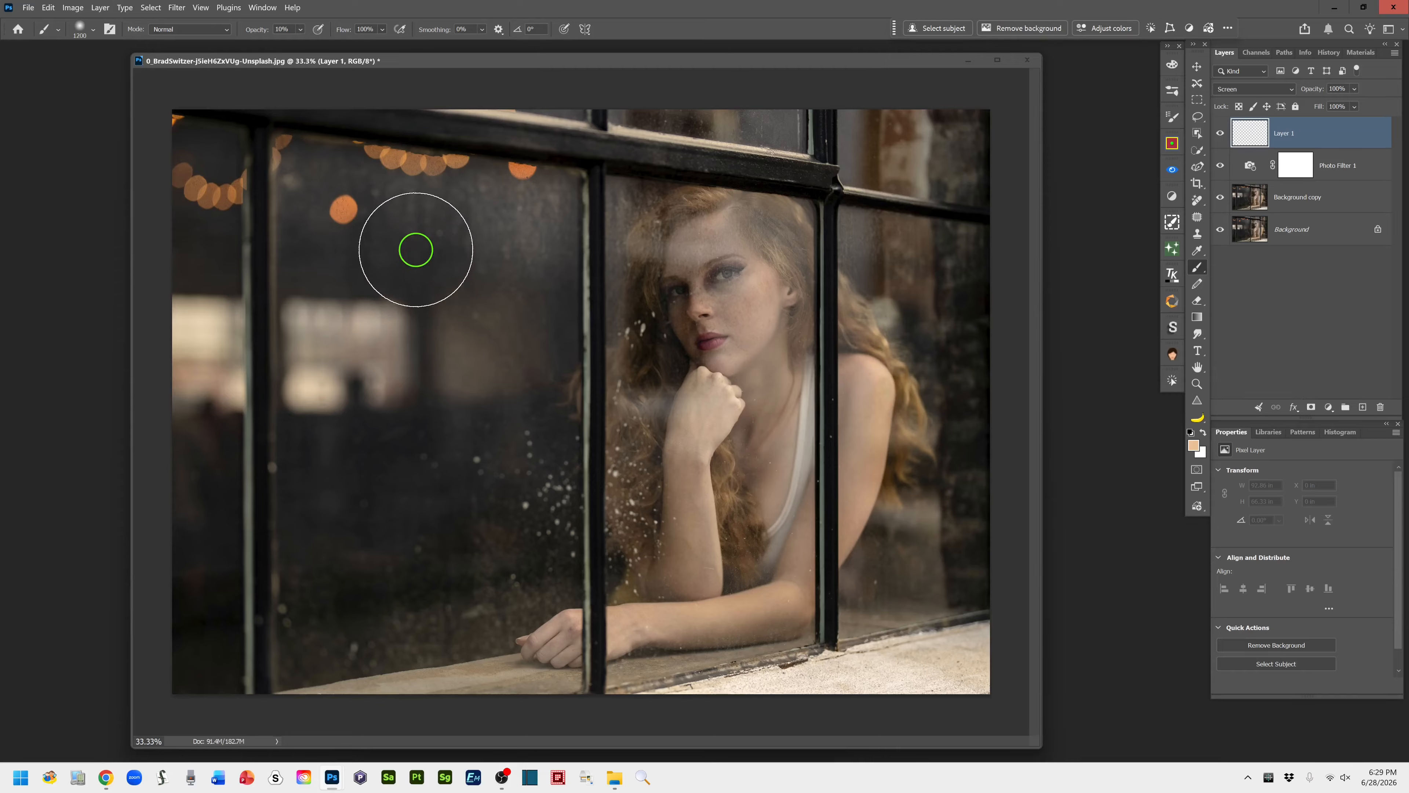
{"action": "key", "text": "bracketleft"}
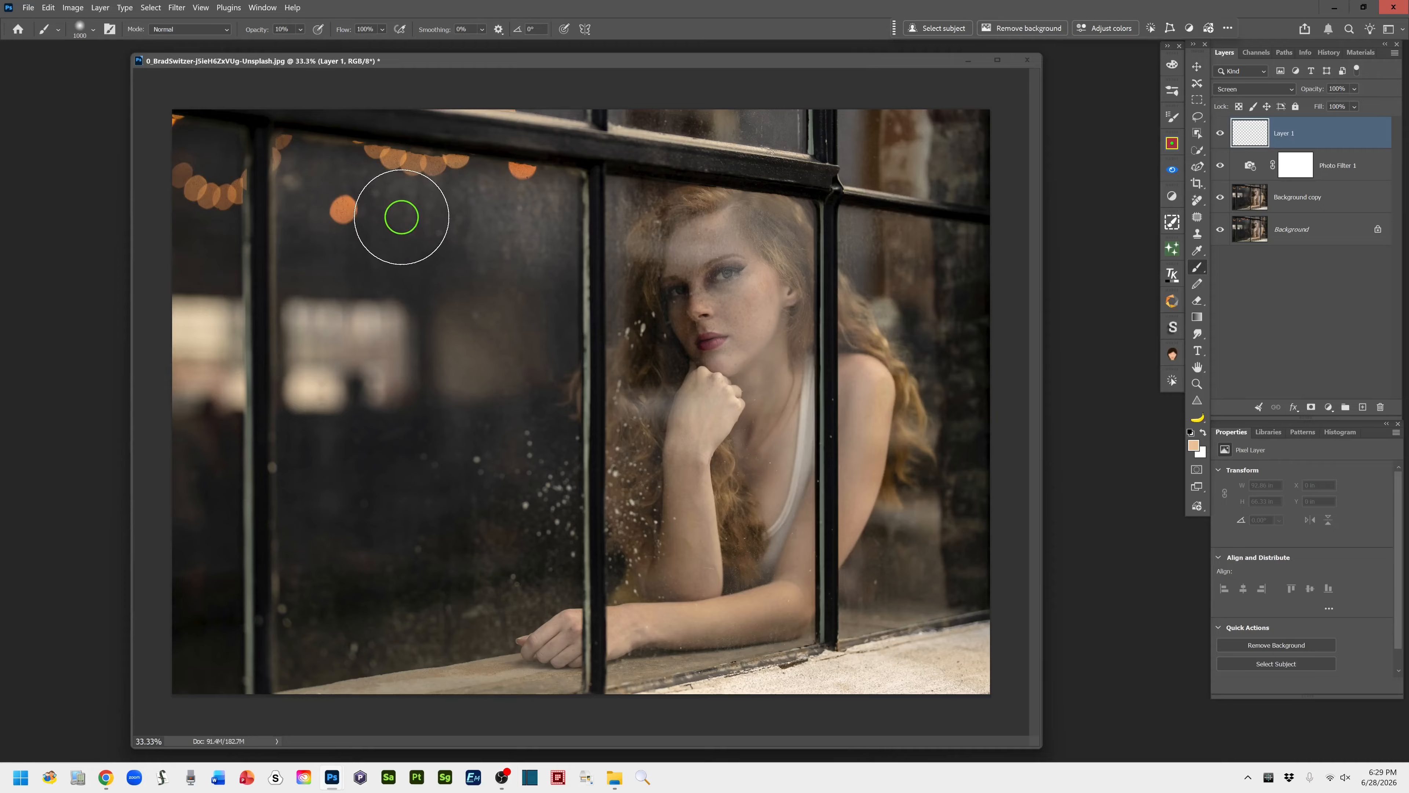
{"action": "key", "text": "bracketleft"}
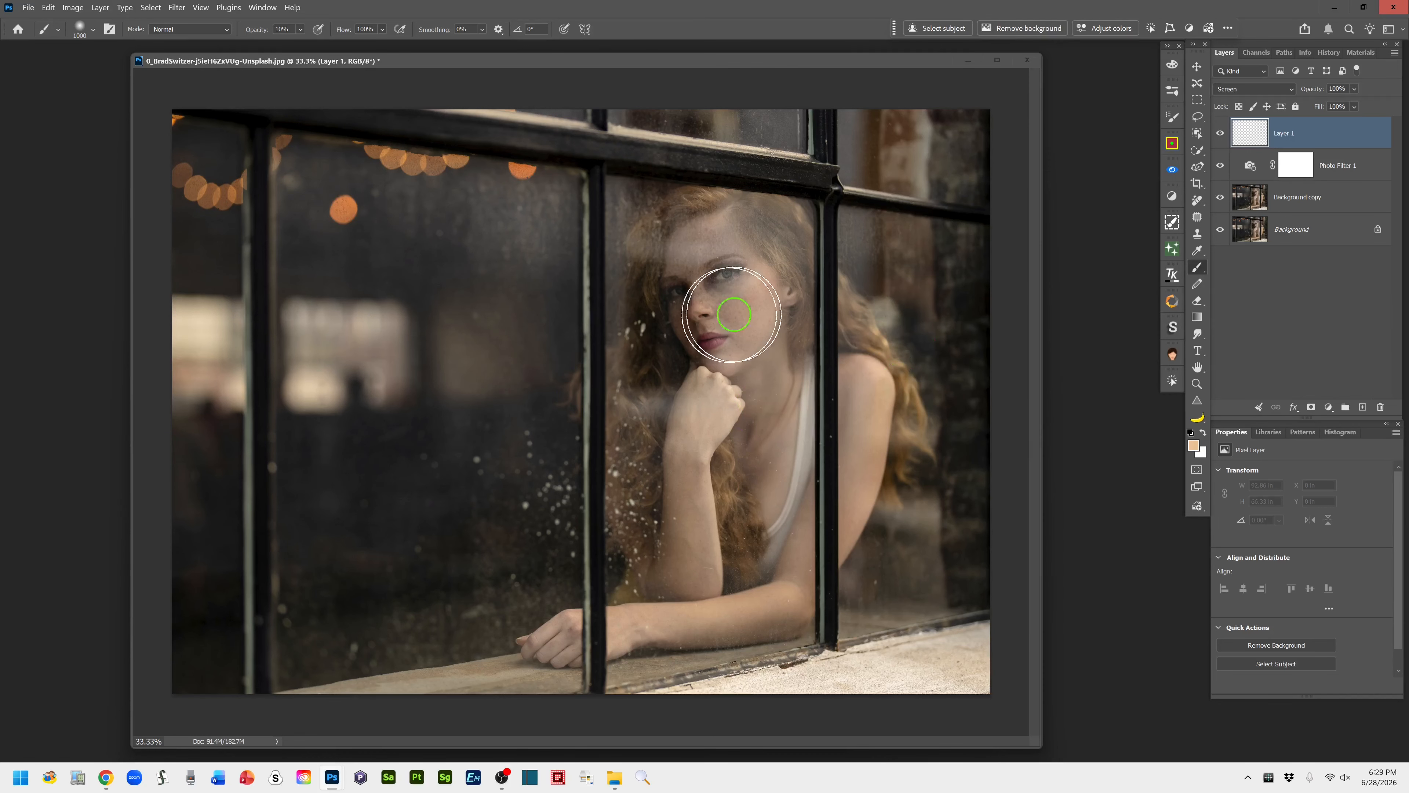
Paint a warm haze on the Screen layer around the edges of the window photo, reducing the brush opacity to 8%
{"action": "mouse_move", "coordinate": [322, 199]}
{"action": "left_mouse_down"}
{"action": "mouse_move", "coordinate": [302, 188]}
{"action": "mouse_move", "coordinate": [421, 170]}
{"action": "mouse_move", "coordinate": [358, 138]}
{"action": "left_mouse_up"}
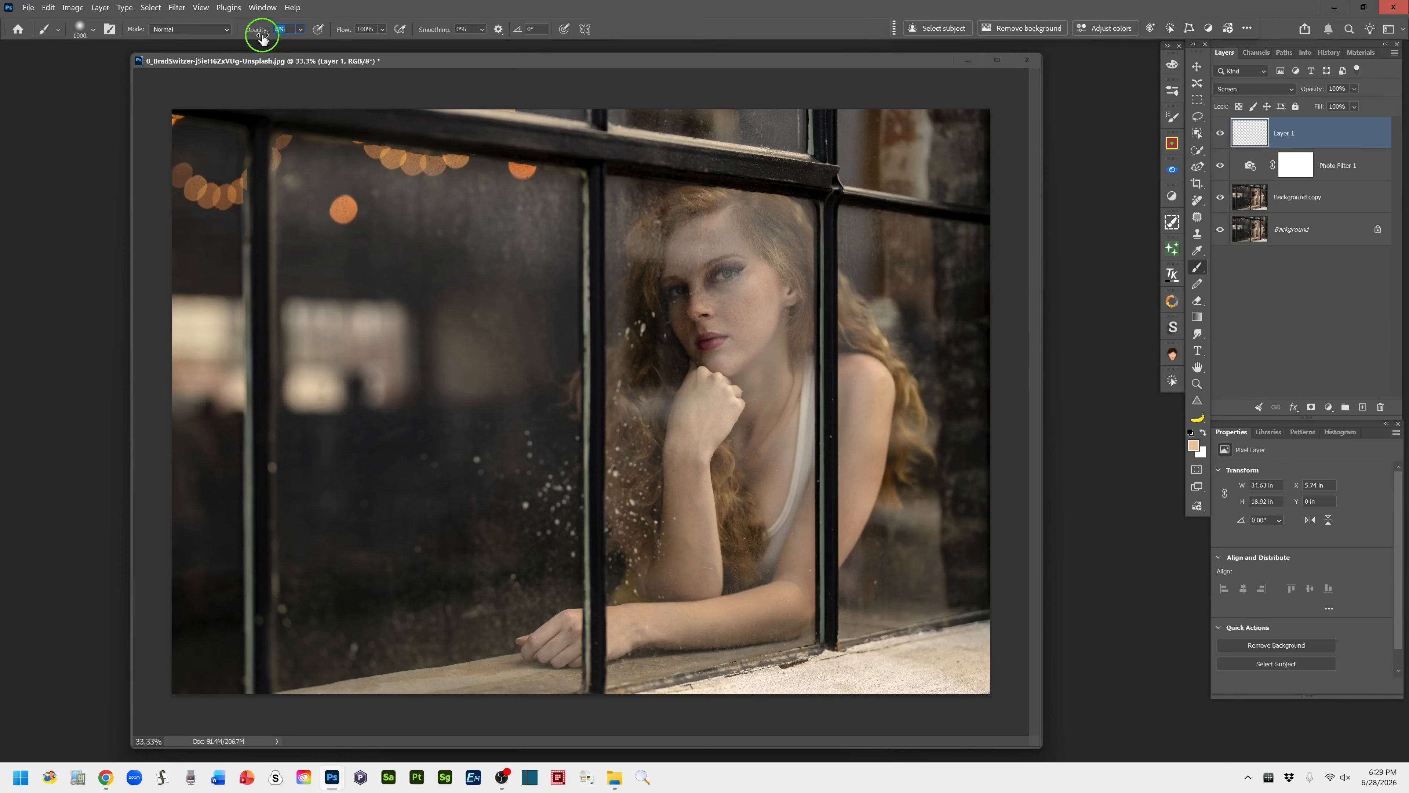
{"action": "left_click_drag", "start_coordinate": [475, 182], "coordinate": [590, 200]}
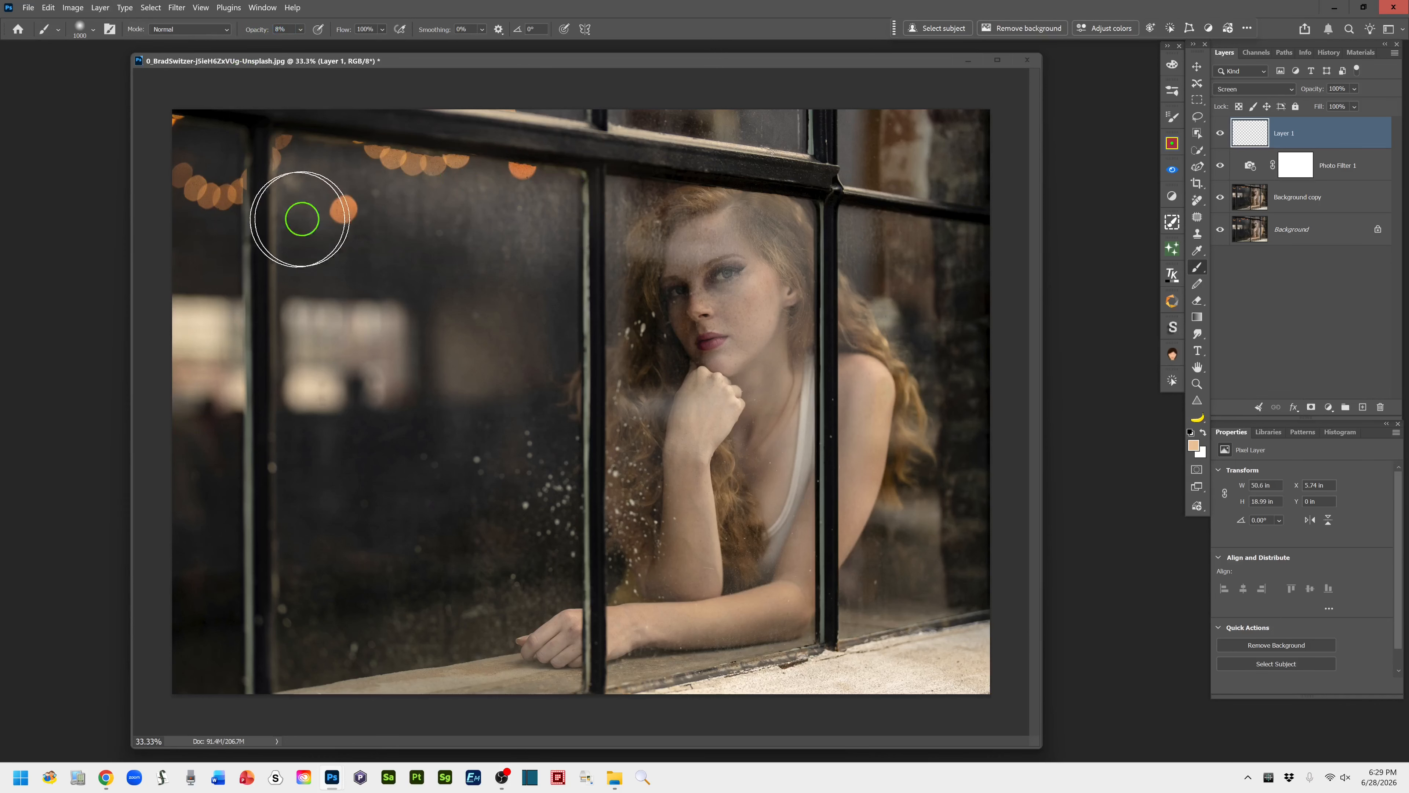
{"action": "left_click", "coordinate": [206, 151]}
{"action": "left_click", "coordinate": [676, 87]}
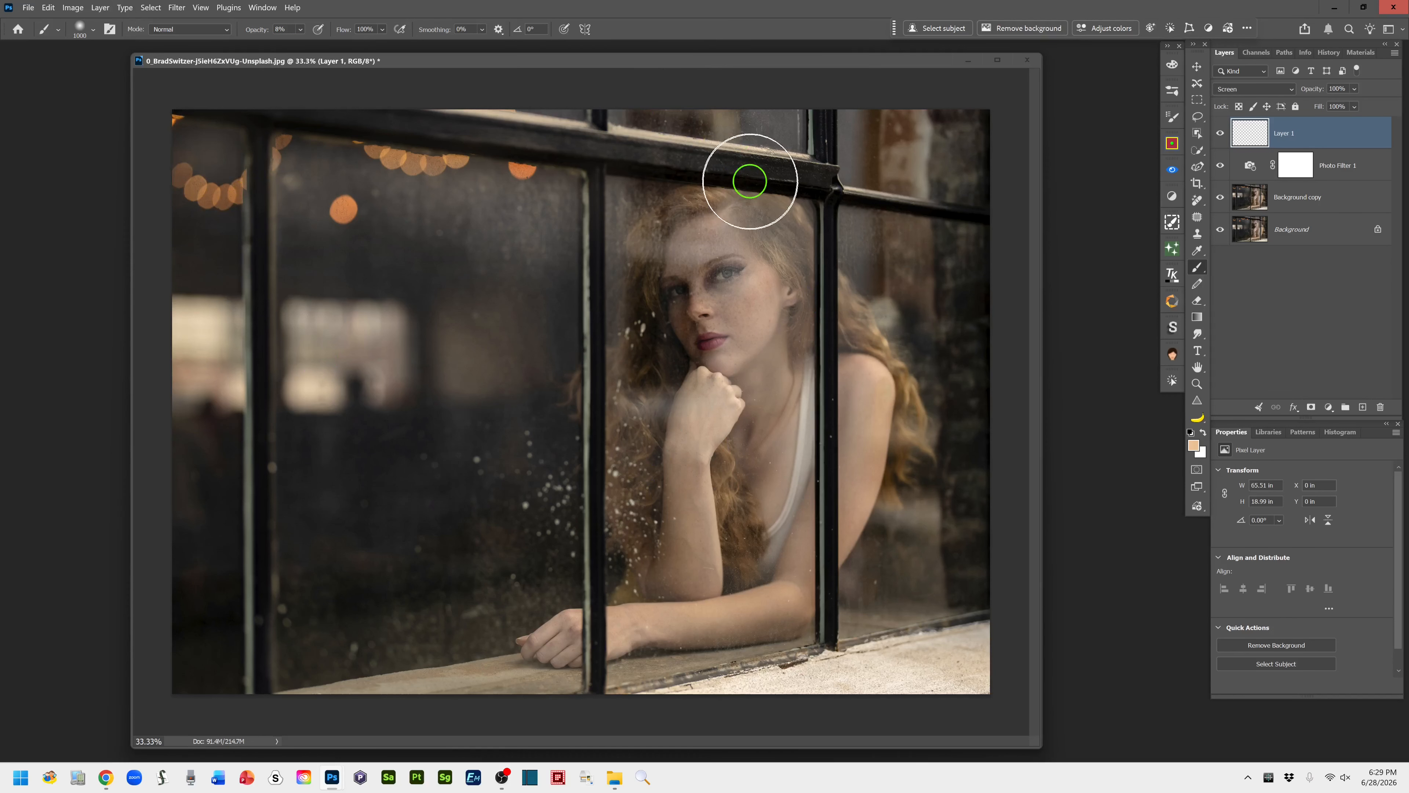
{"action": "mouse_move", "coordinate": [953, 359]}
{"action": "left_mouse_down"}
{"action": "mouse_move", "coordinate": [889, 274]}
{"action": "mouse_move", "coordinate": [948, 110]}
{"action": "left_mouse_up"}
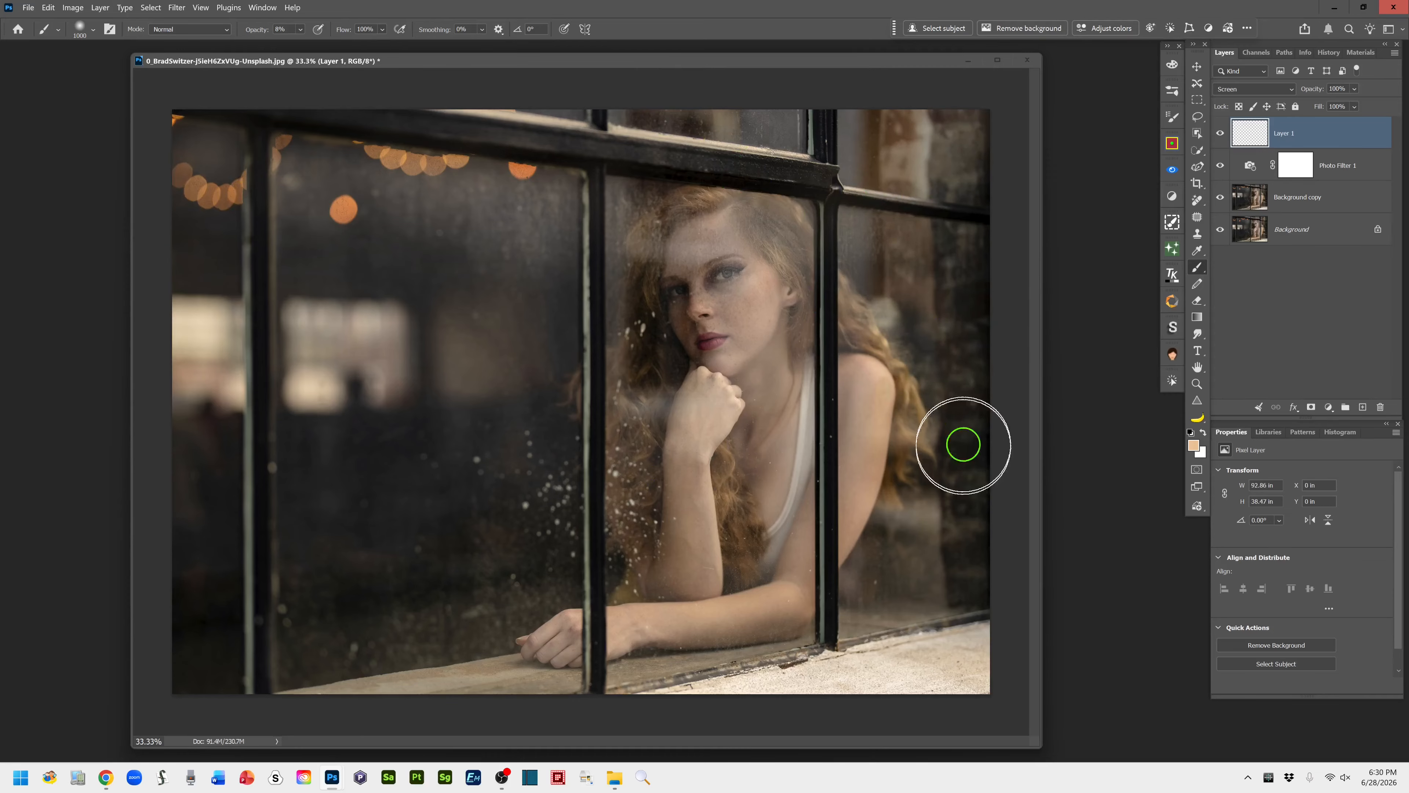
{"action": "mouse_move", "coordinate": [963, 444]}
{"action": "left_mouse_down"}
{"action": "mouse_move", "coordinate": [906, 604]}
{"action": "mouse_move", "coordinate": [418, 676]}
{"action": "mouse_move", "coordinate": [582, 729]}
{"action": "mouse_move", "coordinate": [579, 653]}
{"action": "mouse_move", "coordinate": [914, 589]}
{"action": "mouse_move", "coordinate": [986, 209]}
{"action": "mouse_move", "coordinate": [560, 148]}
{"action": "mouse_move", "coordinate": [872, 241]}
{"action": "mouse_move", "coordinate": [860, 267]}
{"action": "mouse_move", "coordinate": [913, 579]}
{"action": "left_mouse_up"}
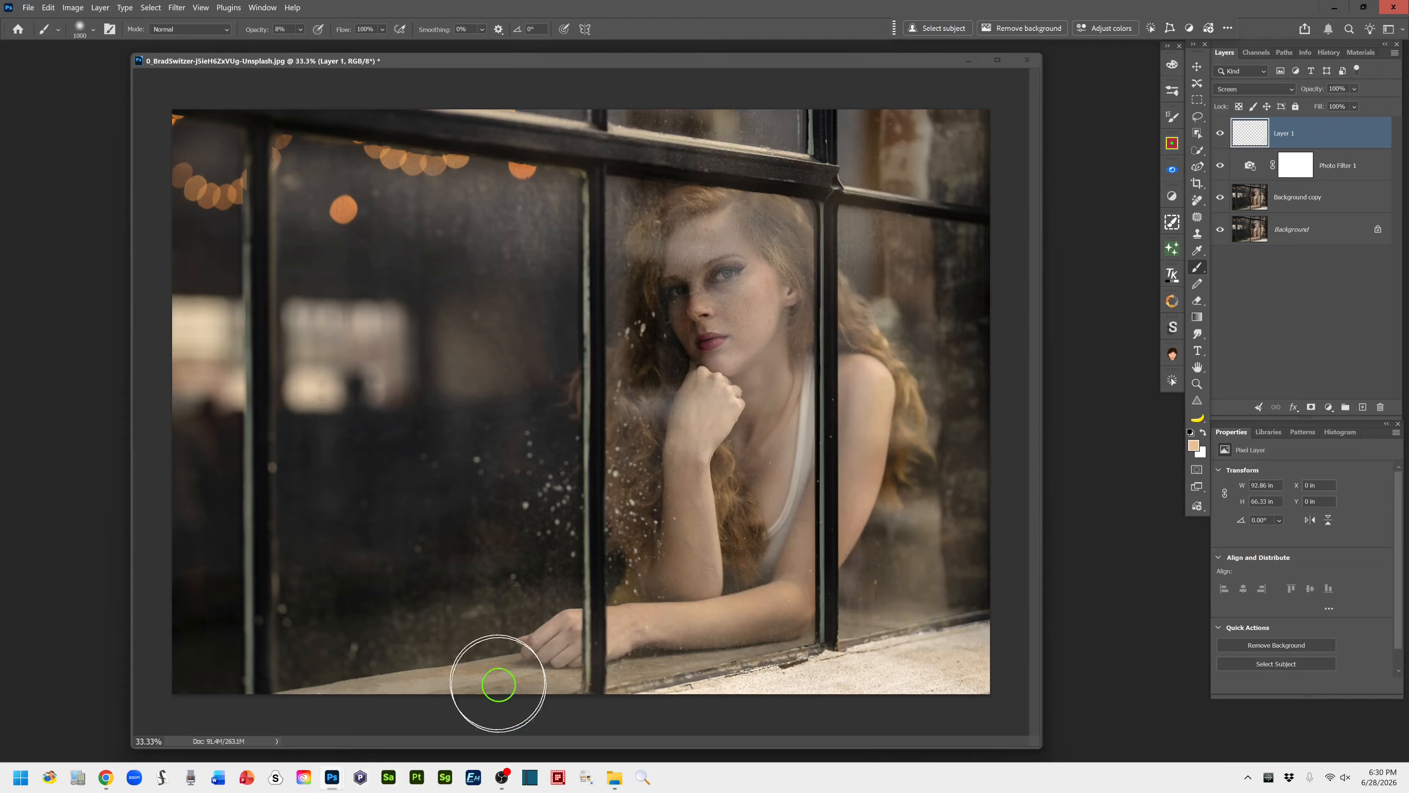
{"action": "left_click_drag", "start_coordinate": [498, 684], "coordinate": [337, 703]}
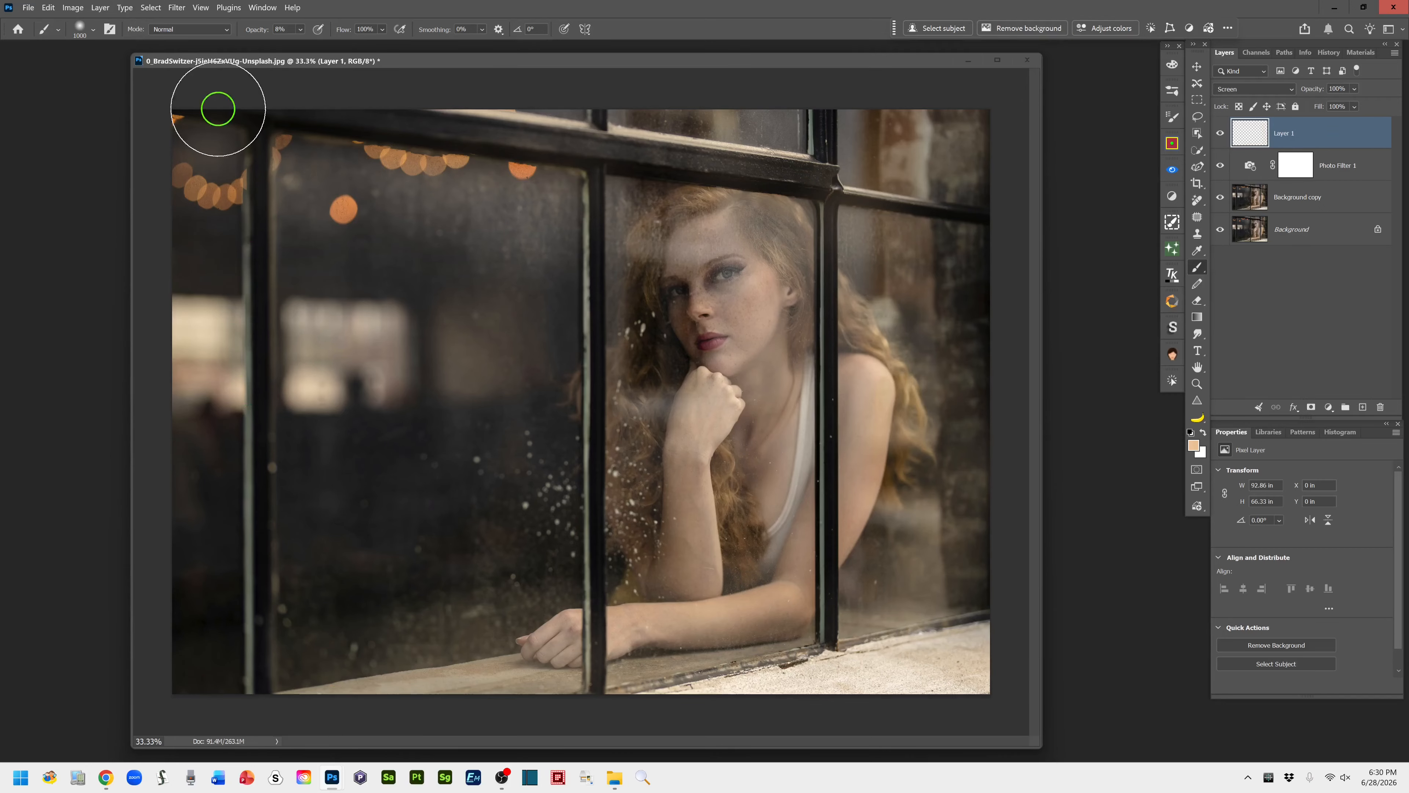
{"action": "mouse_move", "coordinate": [218, 108]}
{"action": "left_mouse_down"}
{"action": "mouse_move", "coordinate": [215, 173]}
{"action": "mouse_move", "coordinate": [515, 108]}
{"action": "mouse_move", "coordinate": [566, 260]}
{"action": "mouse_move", "coordinate": [527, 255]}
{"action": "mouse_move", "coordinate": [456, 283]}
{"action": "mouse_move", "coordinate": [538, 315]}
{"action": "mouse_move", "coordinate": [619, 173]}
{"action": "mouse_move", "coordinate": [732, 142]}
{"action": "mouse_move", "coordinate": [738, 227]}
{"action": "mouse_move", "coordinate": [698, 194]}
{"action": "mouse_move", "coordinate": [909, 140]}
{"action": "mouse_move", "coordinate": [804, 253]}
{"action": "mouse_move", "coordinate": [947, 428]}
{"action": "mouse_move", "coordinate": [934, 494]}
{"action": "mouse_move", "coordinate": [652, 493]}
{"action": "mouse_move", "coordinate": [626, 456]}
{"action": "mouse_move", "coordinate": [698, 544]}
{"action": "mouse_move", "coordinate": [554, 639]}
{"action": "mouse_move", "coordinate": [599, 316]}
{"action": "mouse_move", "coordinate": [917, 495]}
{"action": "mouse_move", "coordinate": [956, 582]}
{"action": "mouse_move", "coordinate": [912, 214]}
{"action": "mouse_move", "coordinate": [984, 214]}
{"action": "mouse_move", "coordinate": [856, 133]}
{"action": "mouse_move", "coordinate": [853, 238]}
{"action": "mouse_move", "coordinate": [777, 117]}
{"action": "left_mouse_up"}
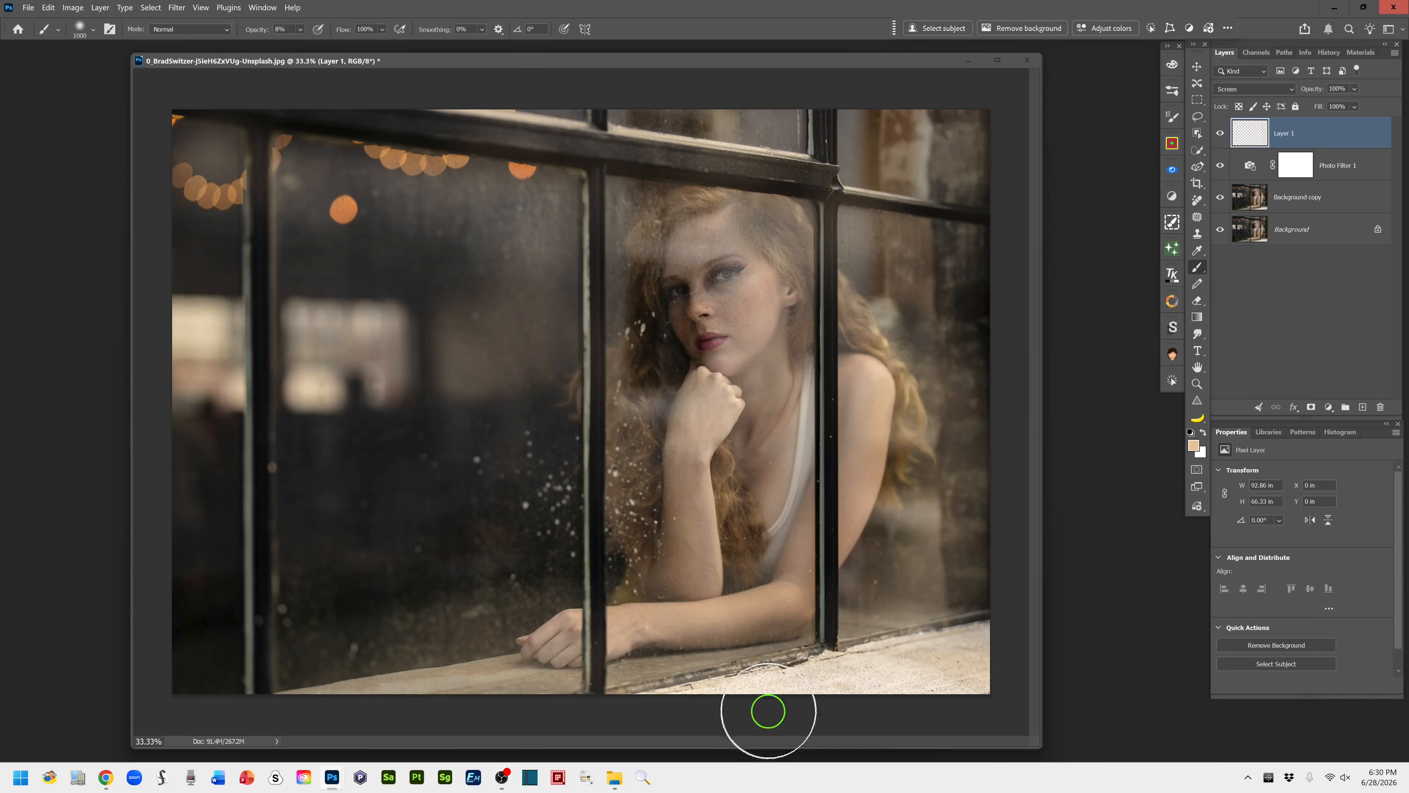
{"action": "mouse_move", "coordinate": [768, 711]}
{"action": "left_mouse_down"}
{"action": "mouse_move", "coordinate": [749, 670]}
{"action": "mouse_move", "coordinate": [910, 644]}
{"action": "mouse_move", "coordinate": [975, 615]}
{"action": "left_mouse_up"}
{"action": "mouse_move", "coordinate": [853, 691]}
{"action": "left_mouse_down"}
{"action": "mouse_move", "coordinate": [567, 660]}
{"action": "mouse_move", "coordinate": [472, 704]}
{"action": "mouse_move", "coordinate": [535, 704]}
{"action": "mouse_move", "coordinate": [461, 682]}
{"action": "left_mouse_up"}
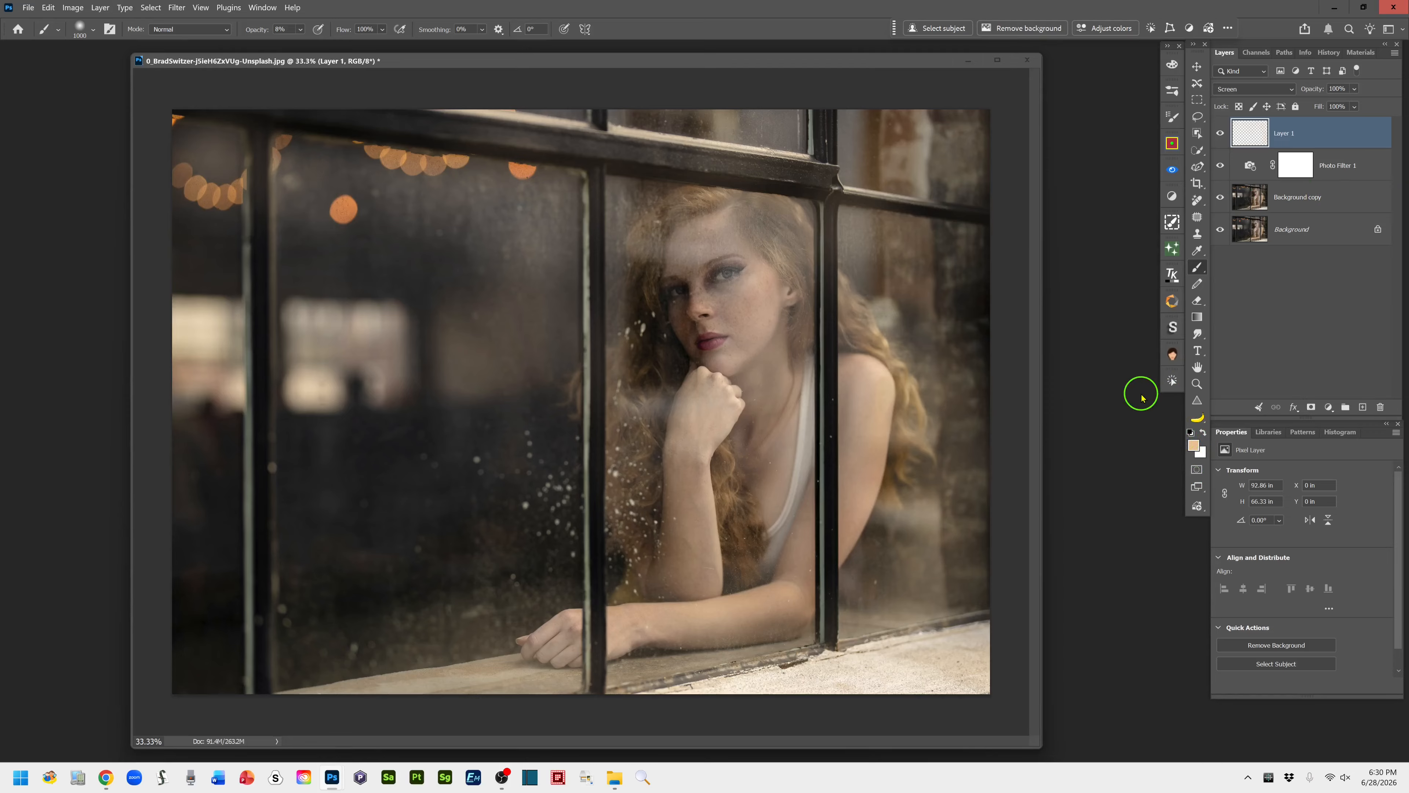
Reset the foreground and background colors to the default black and white and reactivate the Brush tool
{"action": "left_click", "coordinate": [1190, 432]}
{"action": "left_click", "coordinate": [1199, 118]}
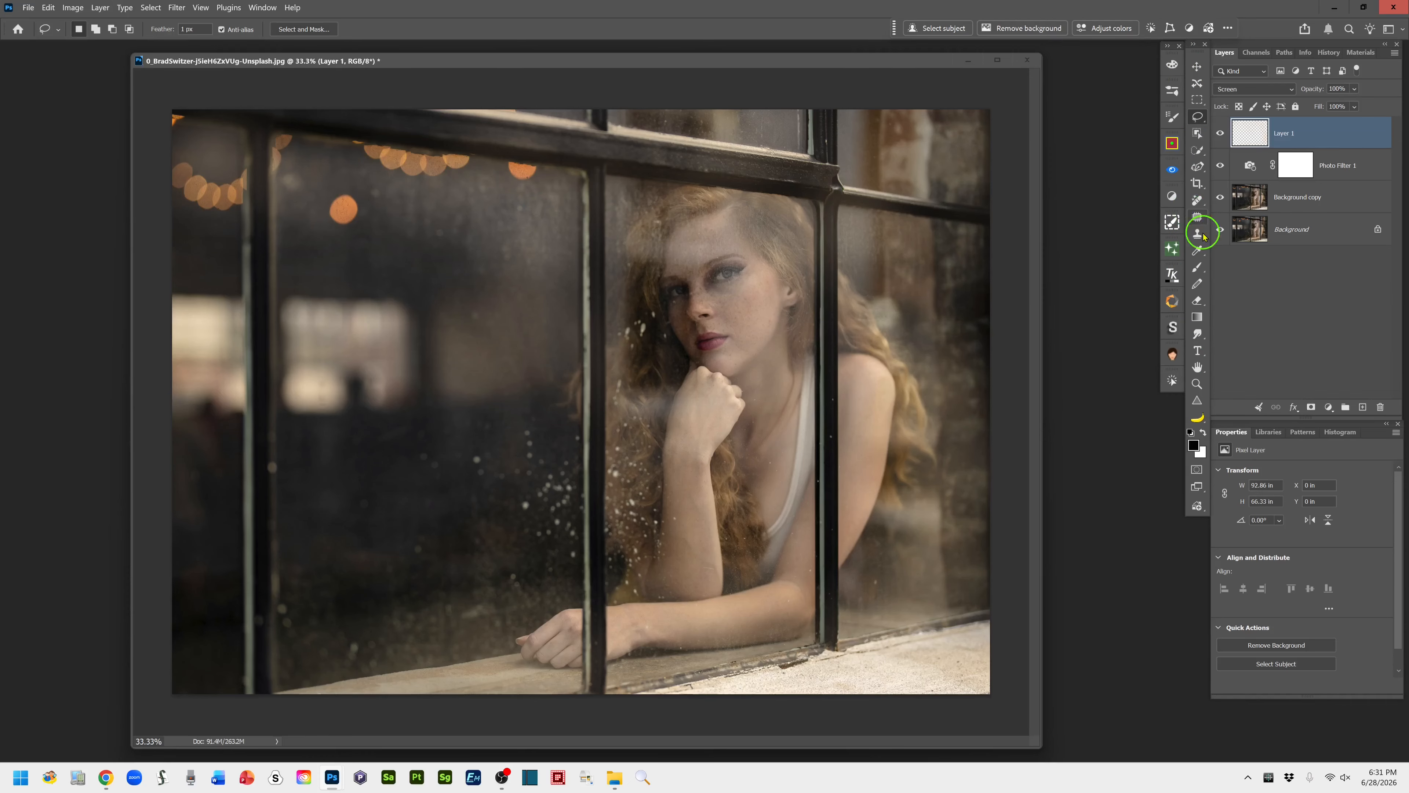
{"action": "left_click", "coordinate": [1197, 268]}
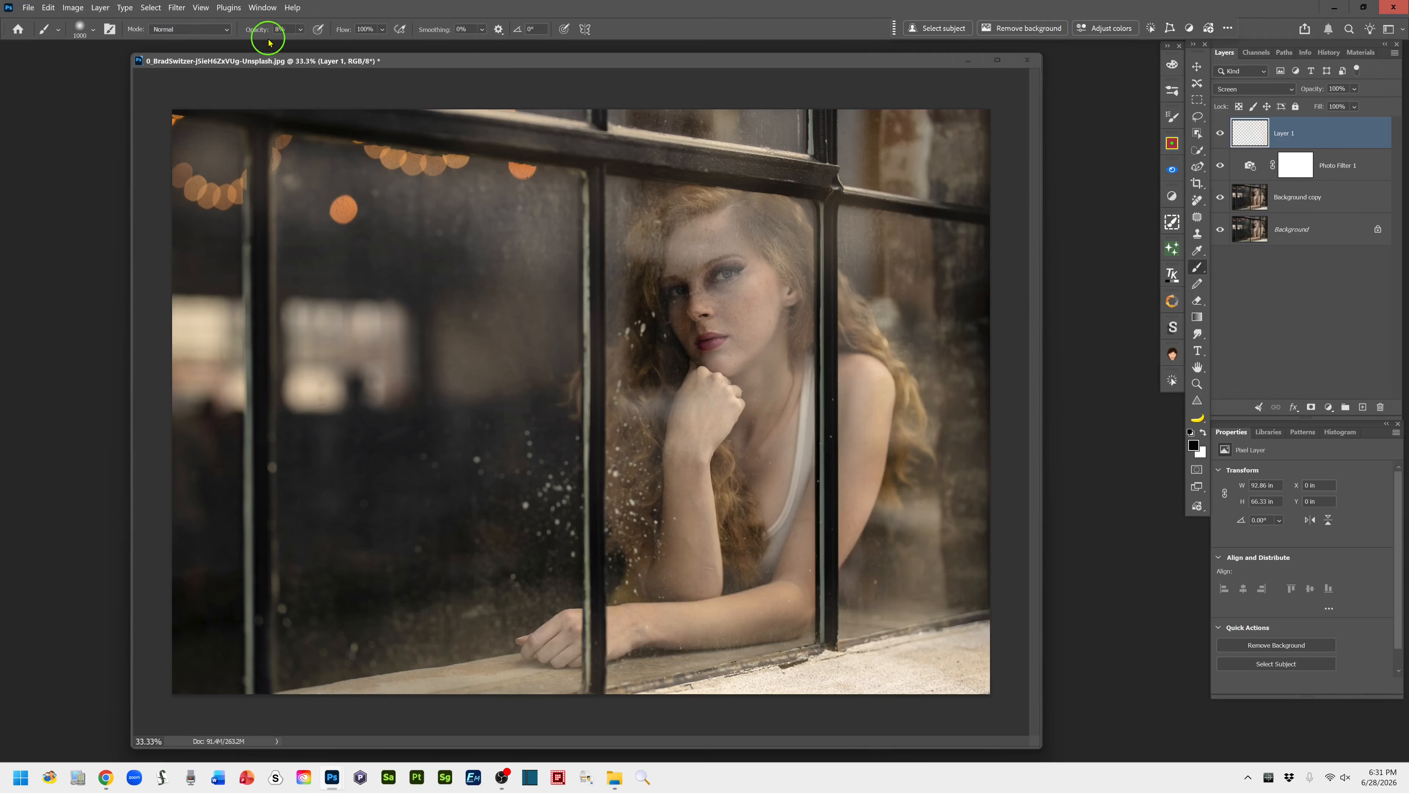
Add a Color and vibrance adjustment layer above the Screen layer, set Vibrance to +35, and compare the photo with and without it
{"action": "left_click_drag", "start_coordinate": [255, 32], "coordinate": [371, 25]}
{"action": "left_click", "coordinate": [1199, 119]}
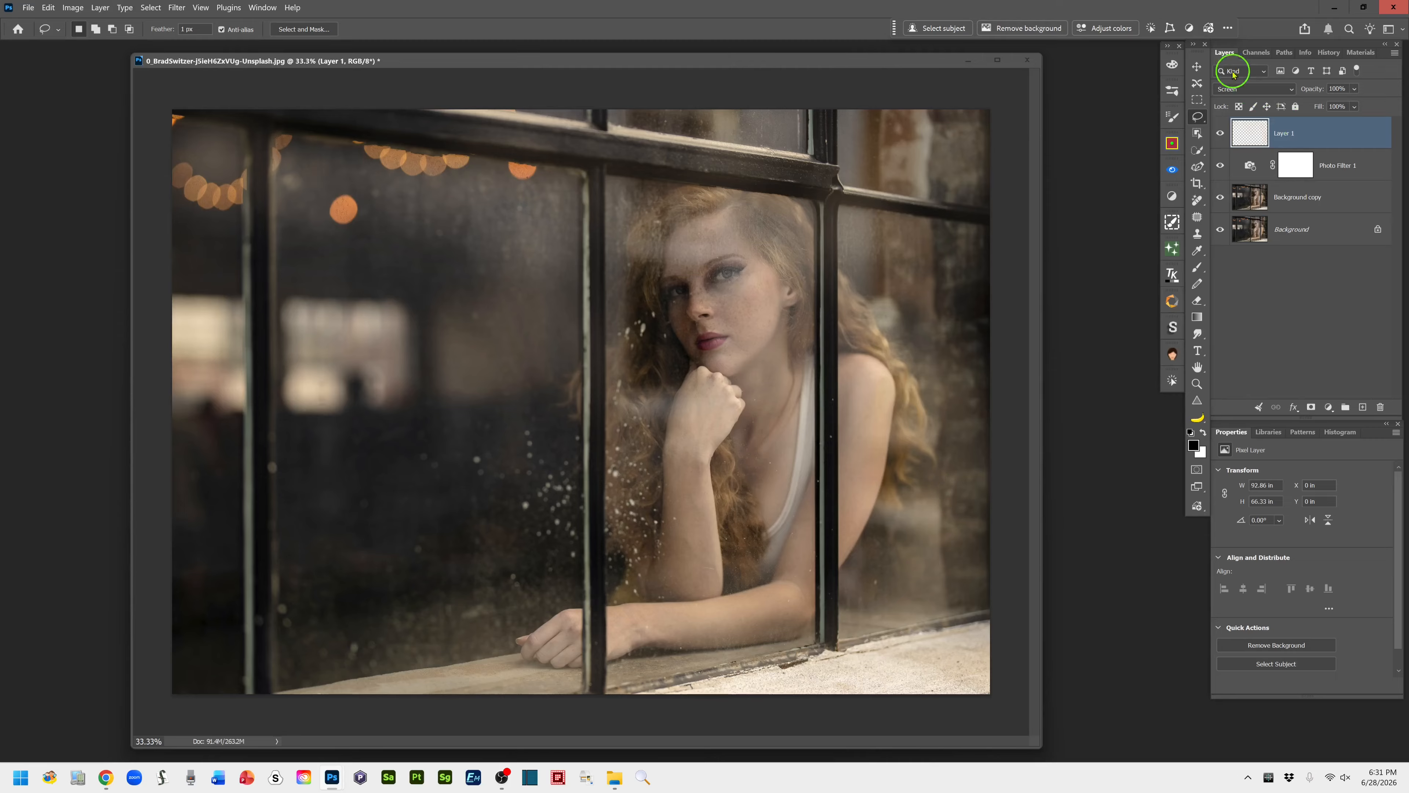
{"action": "left_click", "coordinate": [1329, 409]}
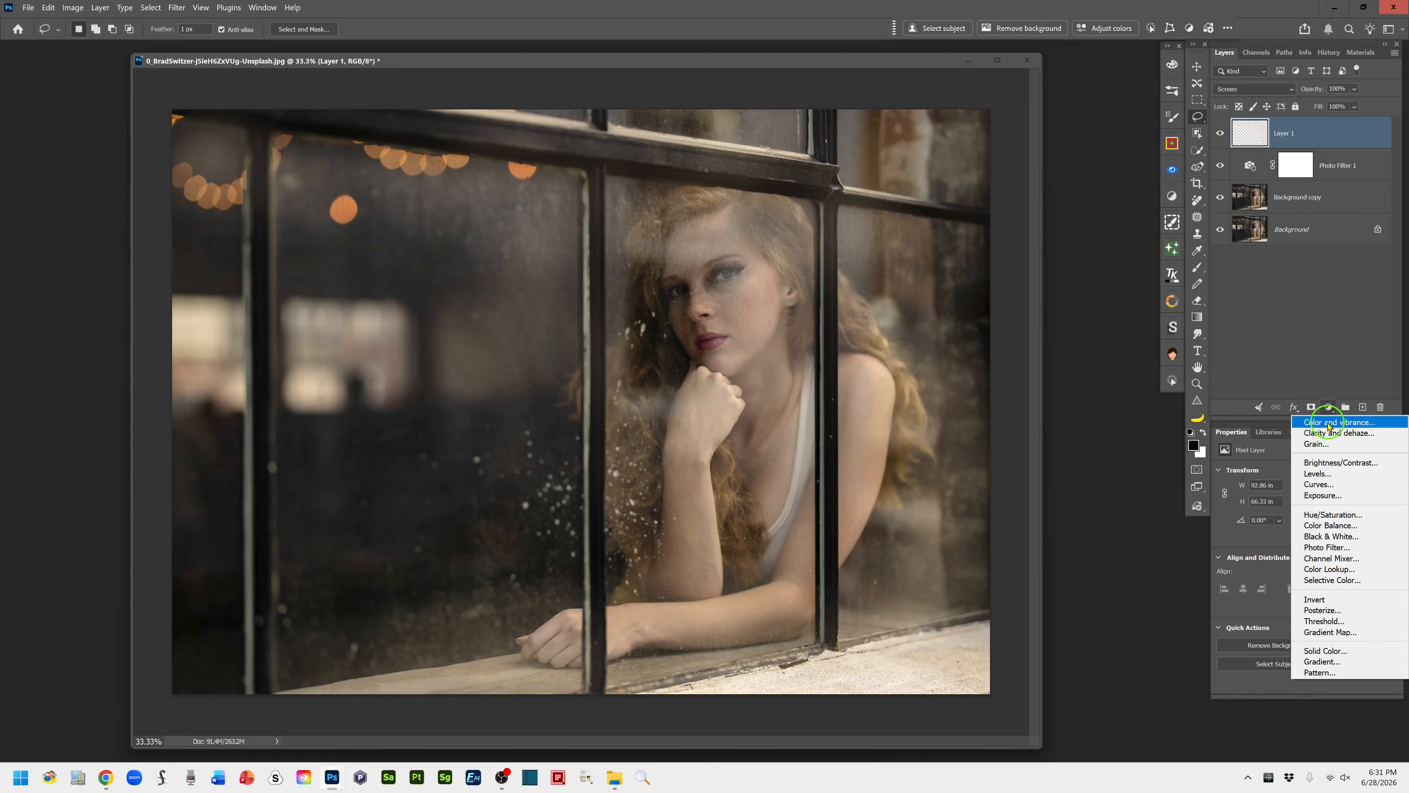
{"action": "left_click", "coordinate": [1328, 426]}
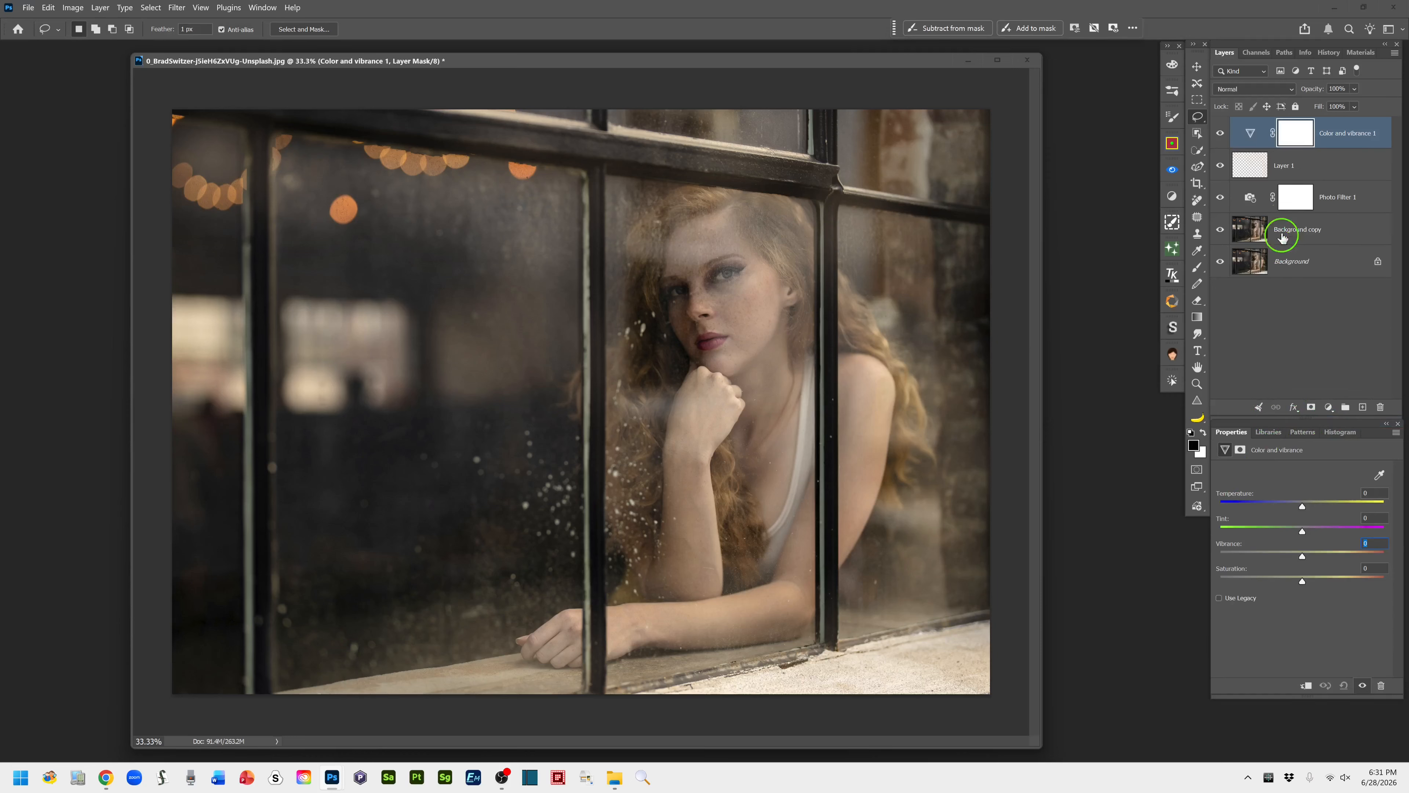
{"action": "left_click", "coordinate": [1248, 143]}
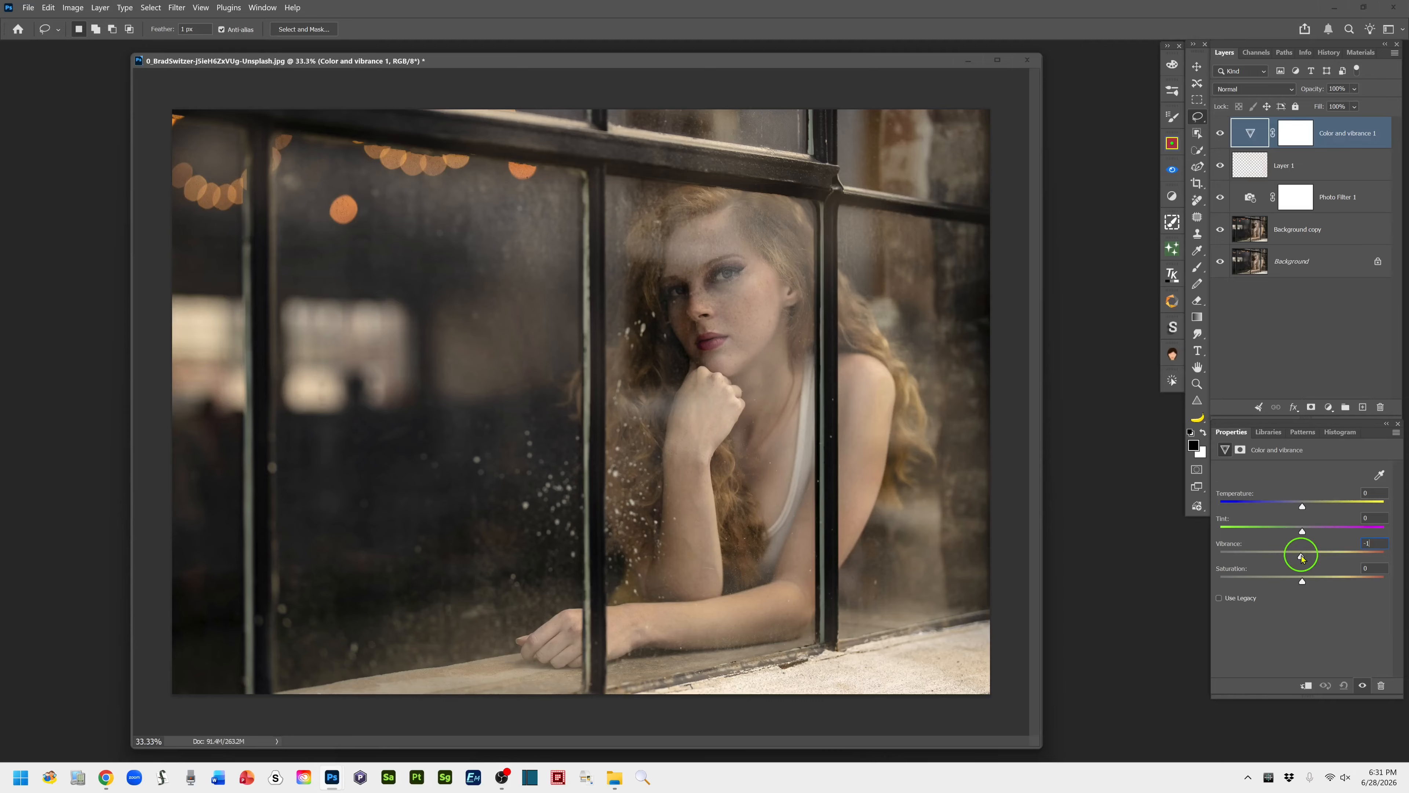
{"action": "left_click_drag", "start_coordinate": [1300, 555], "coordinate": [1318, 556]}
{"action": "left_click_drag", "start_coordinate": [1317, 555], "coordinate": [1330, 557]}
{"action": "left_click", "coordinate": [1221, 134]}
{"action": "left_click", "coordinate": [1220, 135]}
Add a Curves adjustment layer on top and brighten the midtones with a curve point at input 126, output 147
{"action": "left_click", "coordinate": [1329, 408]}
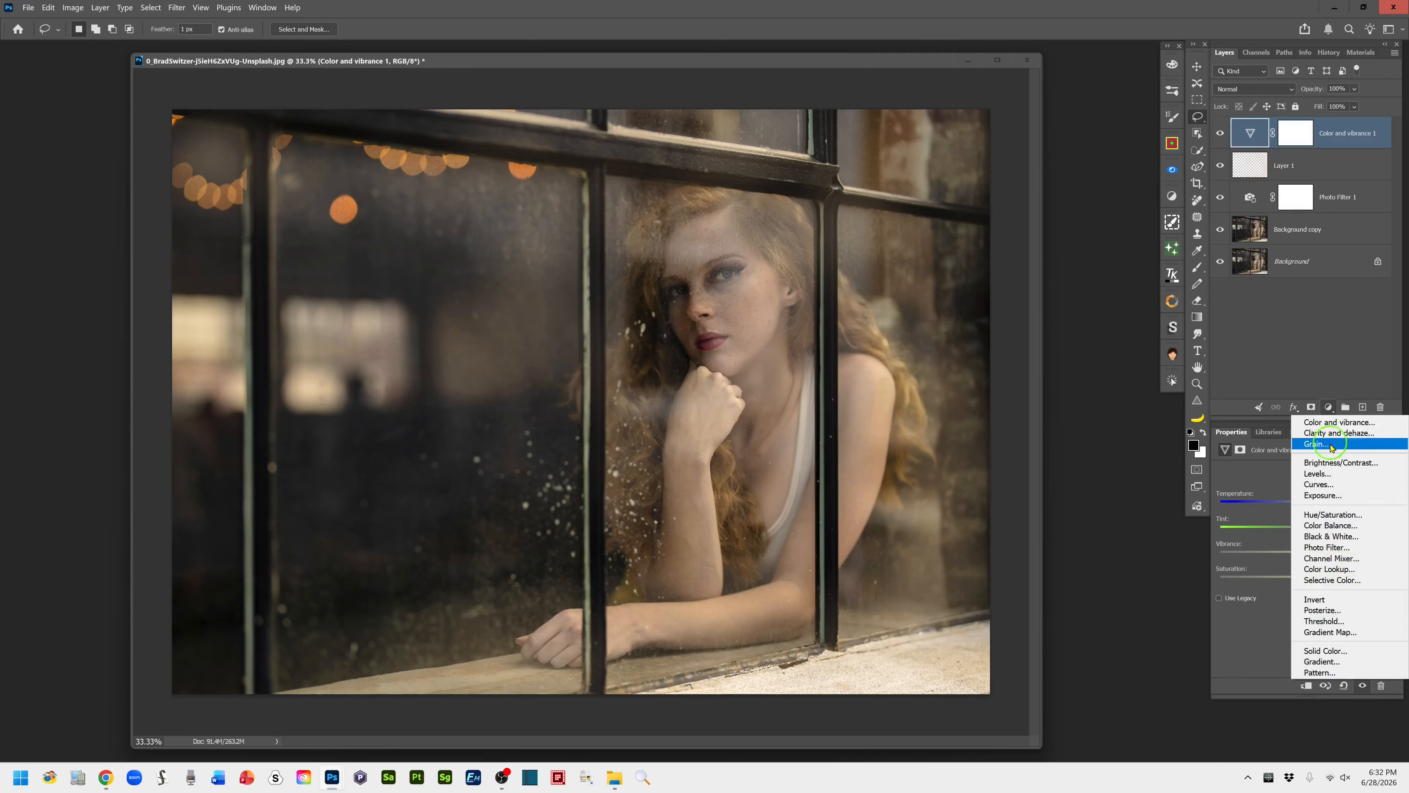
{"action": "left_click", "coordinate": [1347, 485]}
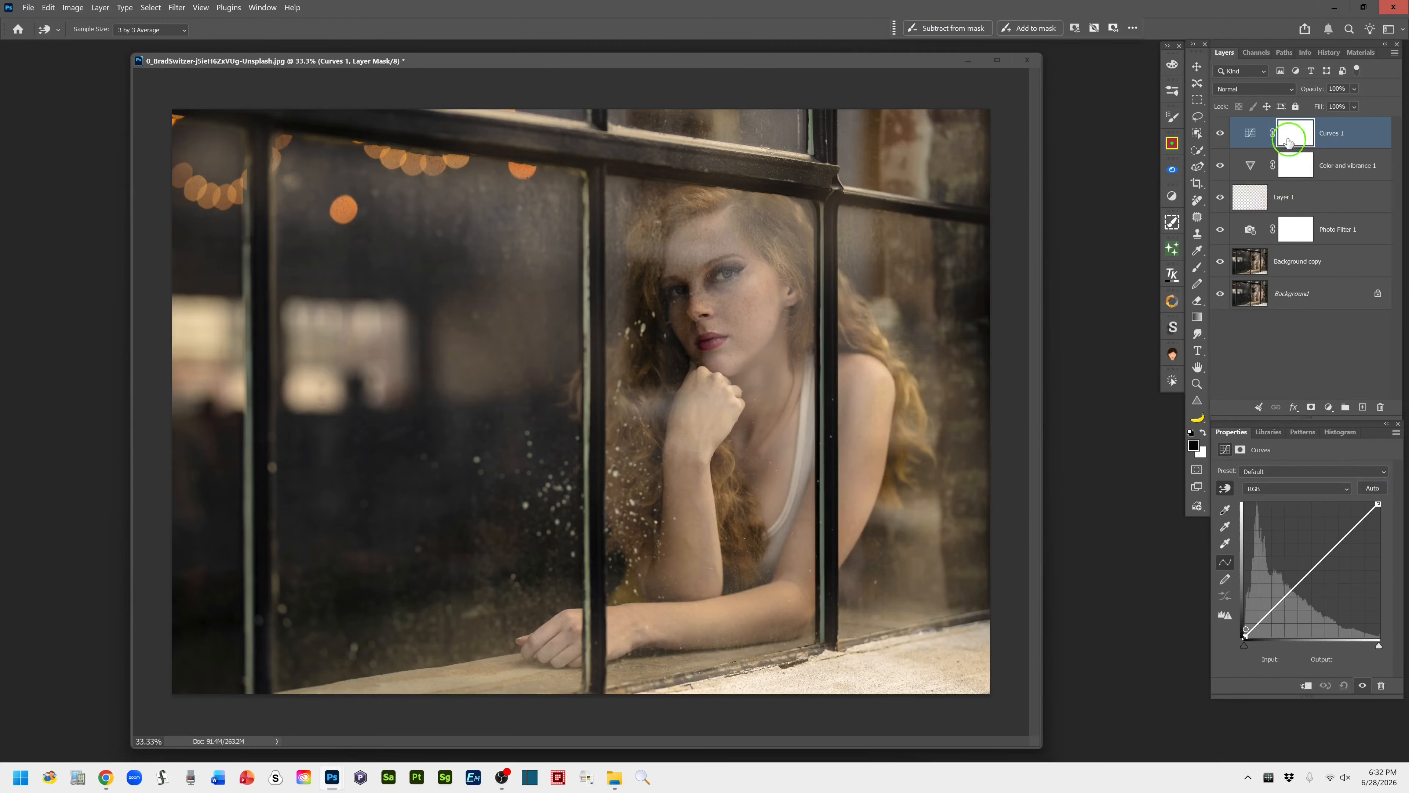
{"action": "left_click", "coordinate": [1256, 138]}
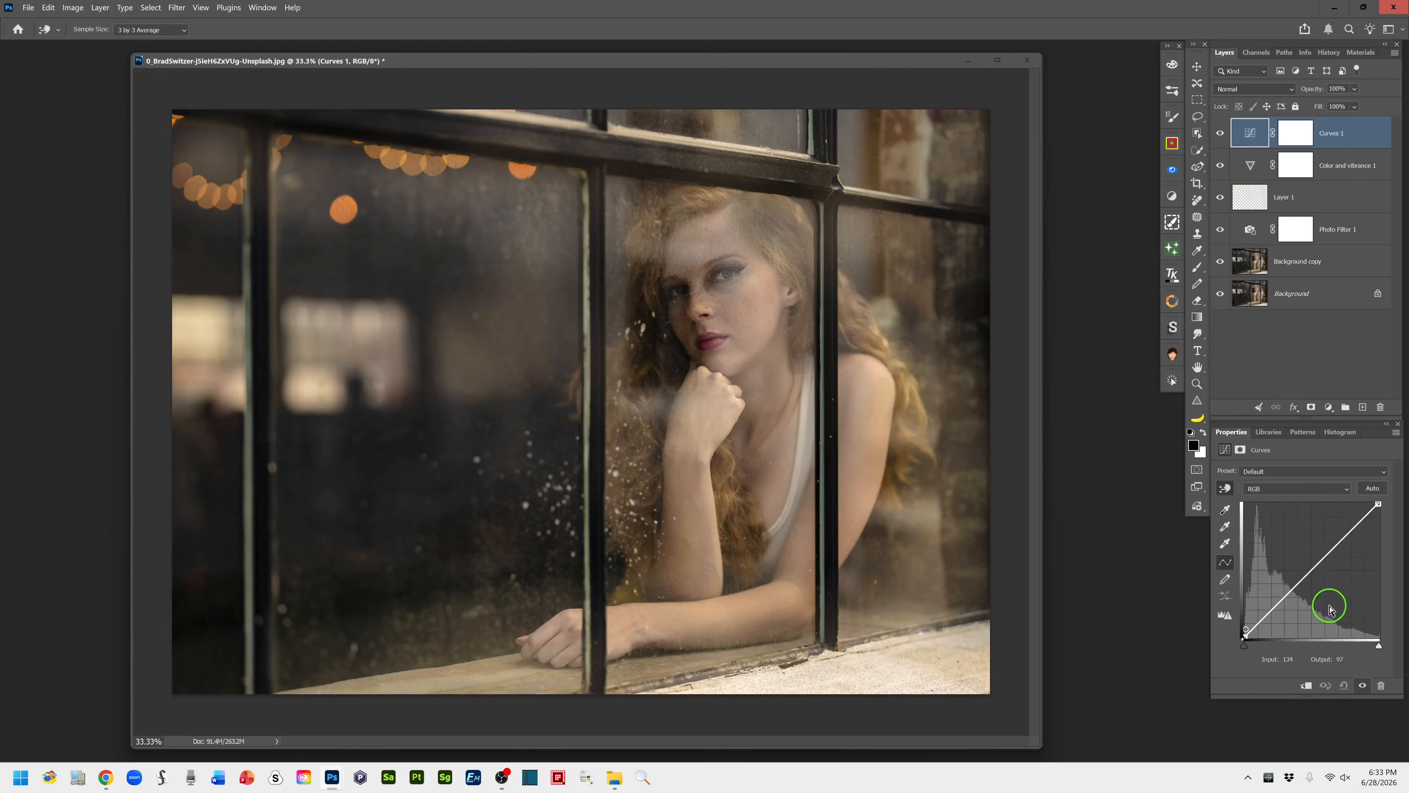
{"action": "left_click", "coordinate": [1313, 570]}
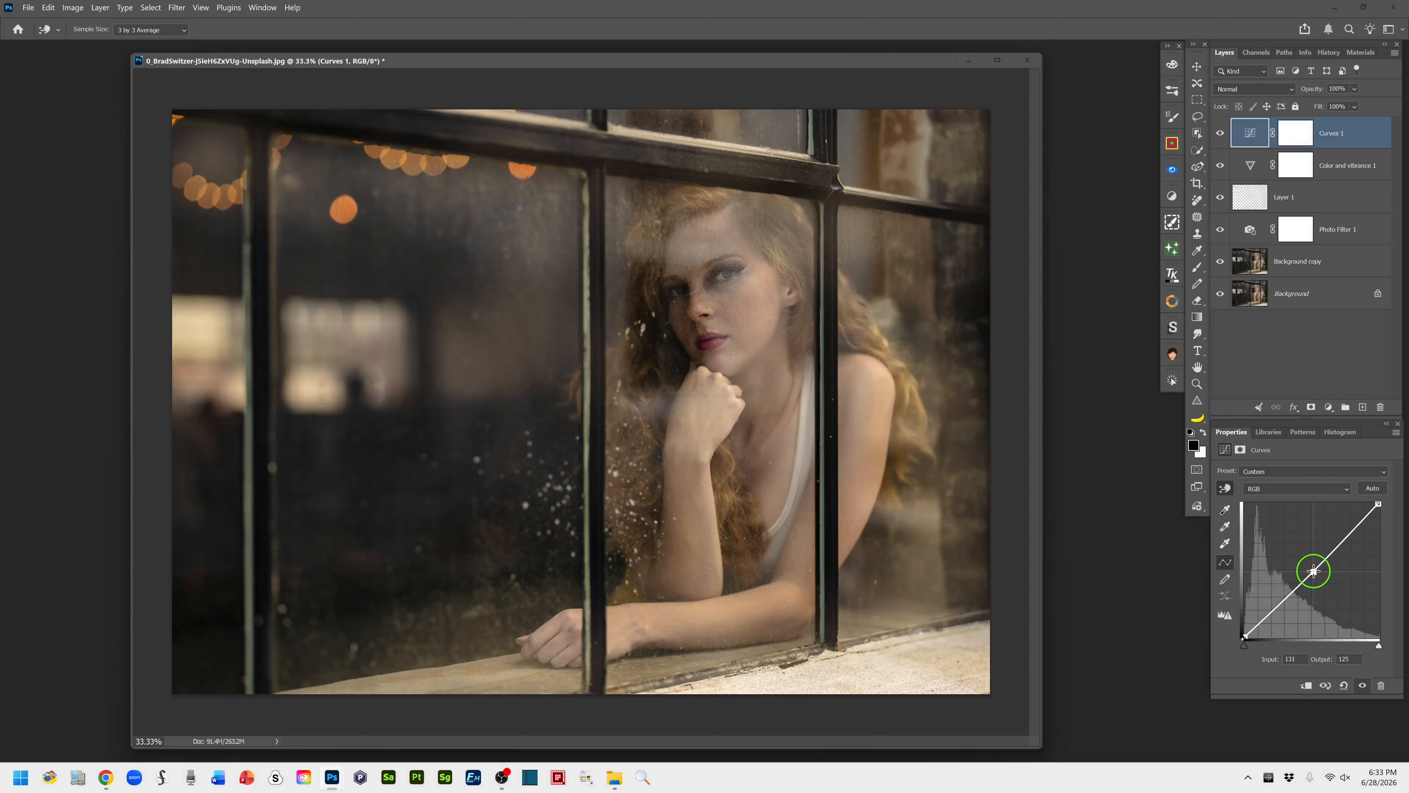
{"action": "left_click_drag", "start_coordinate": [1312, 571], "coordinate": [1308, 567]}
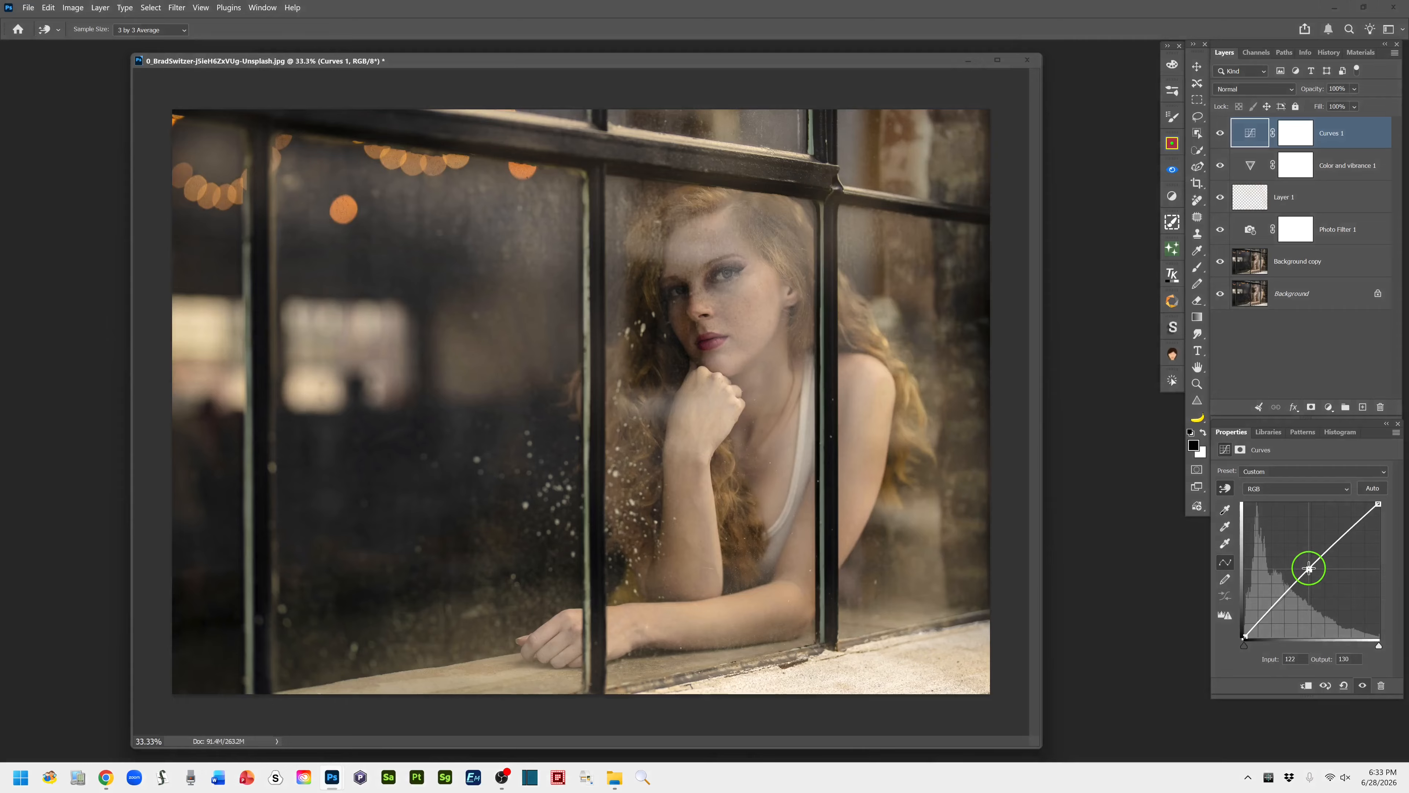
{"action": "left_click_drag", "start_coordinate": [1308, 567], "coordinate": [1310, 559]}
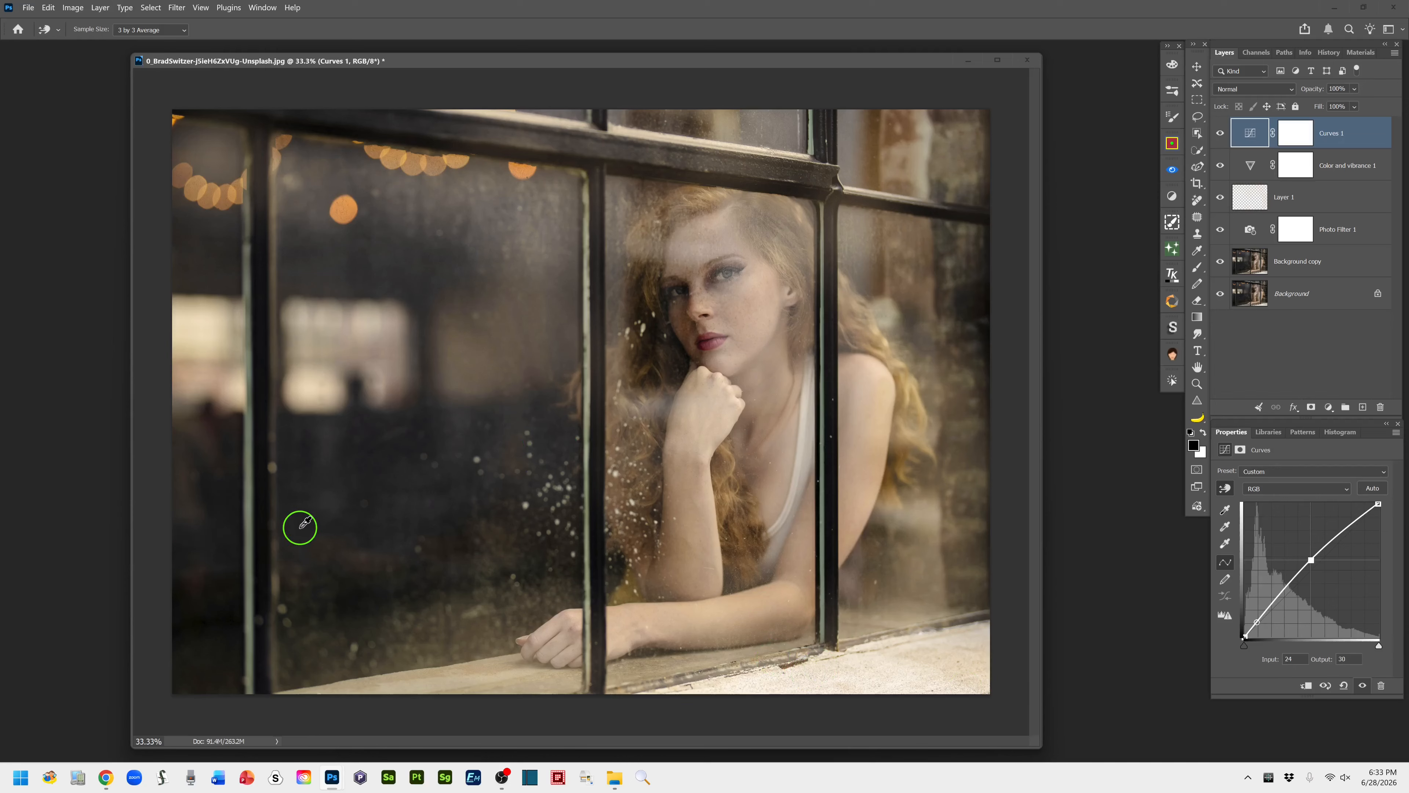
Lift the black point of the Curves adjustment to output 15 for faded, hazy shadows
{"action": "left_click", "coordinate": [1246, 636]}
{"action": "left_click_drag", "start_coordinate": [1246, 636], "coordinate": [1239, 626]}
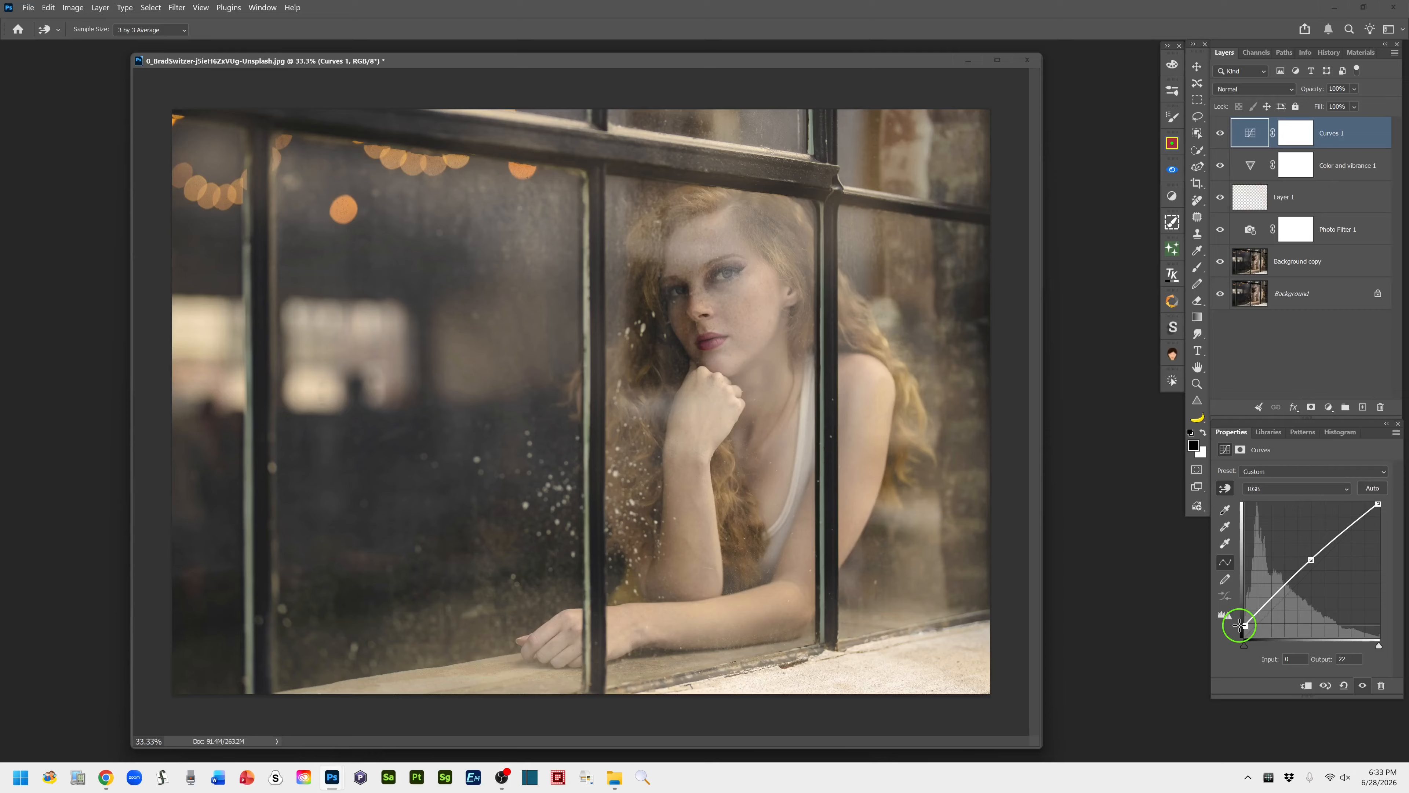
{"action": "left_click_drag", "start_coordinate": [1243, 627], "coordinate": [1243, 629]}
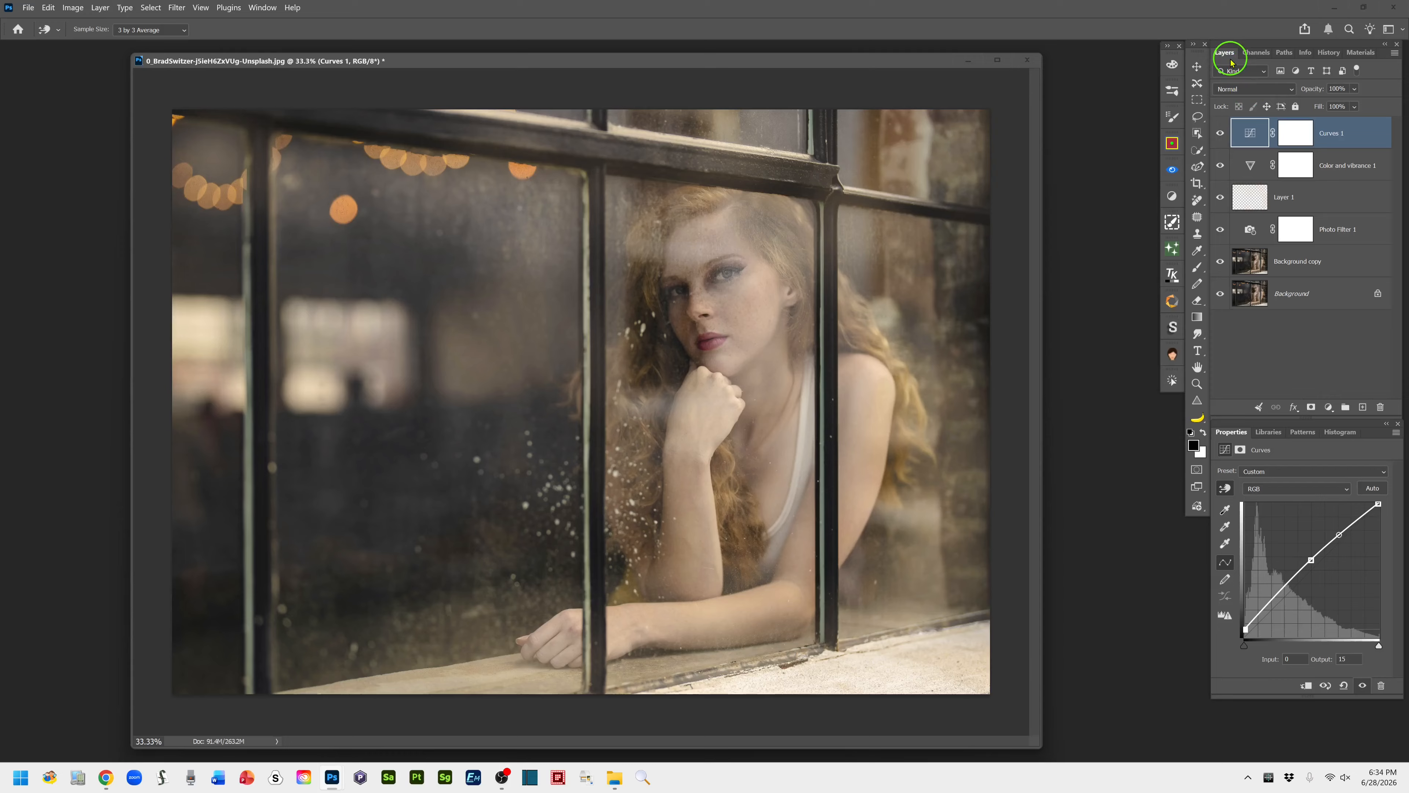
Create an empty layer above the Curves adjustment and name it "clean ups - Remove Tool"
{"action": "left_click", "coordinate": [1364, 408]}
{"action": "key", "text": "l"}
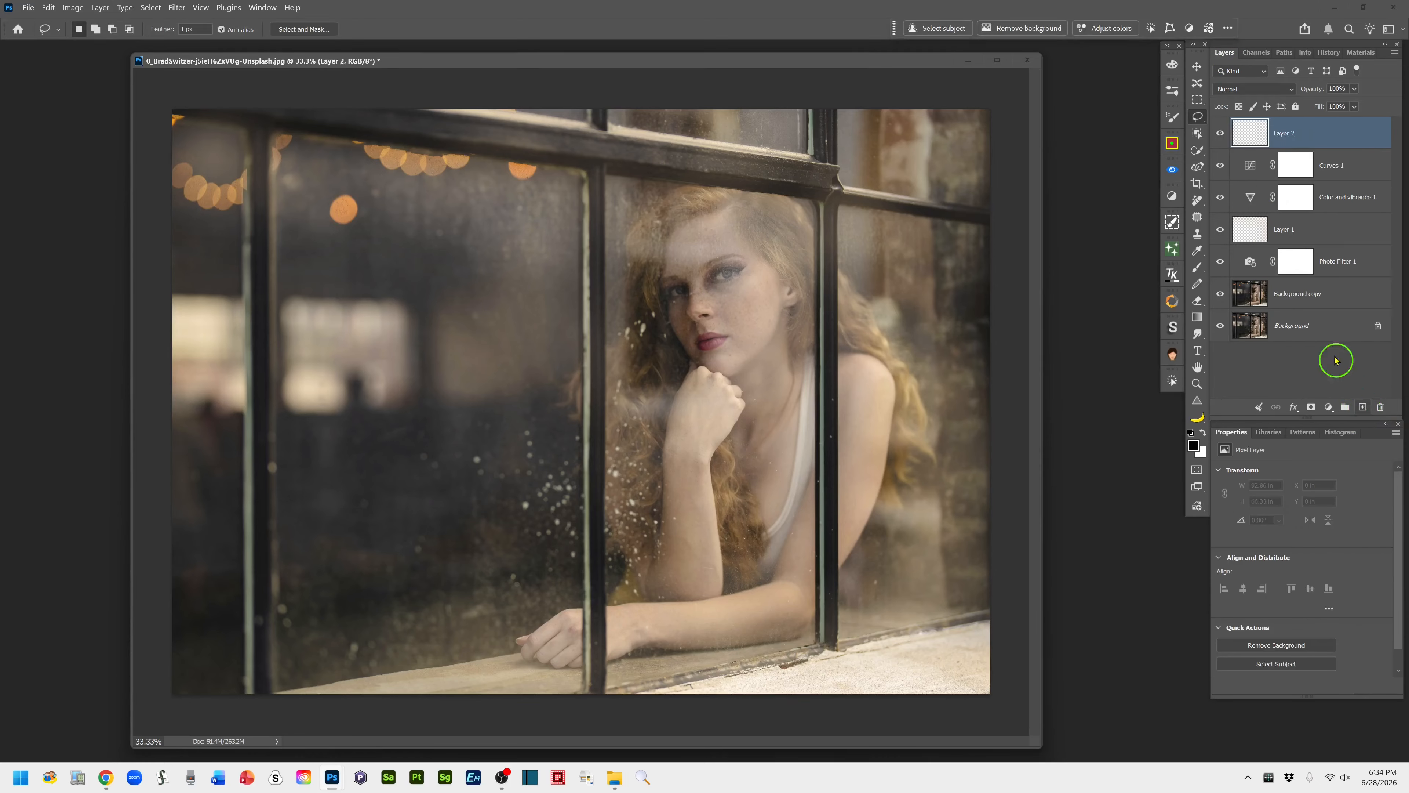
{"action": "double_click", "coordinate": [1286, 135]}
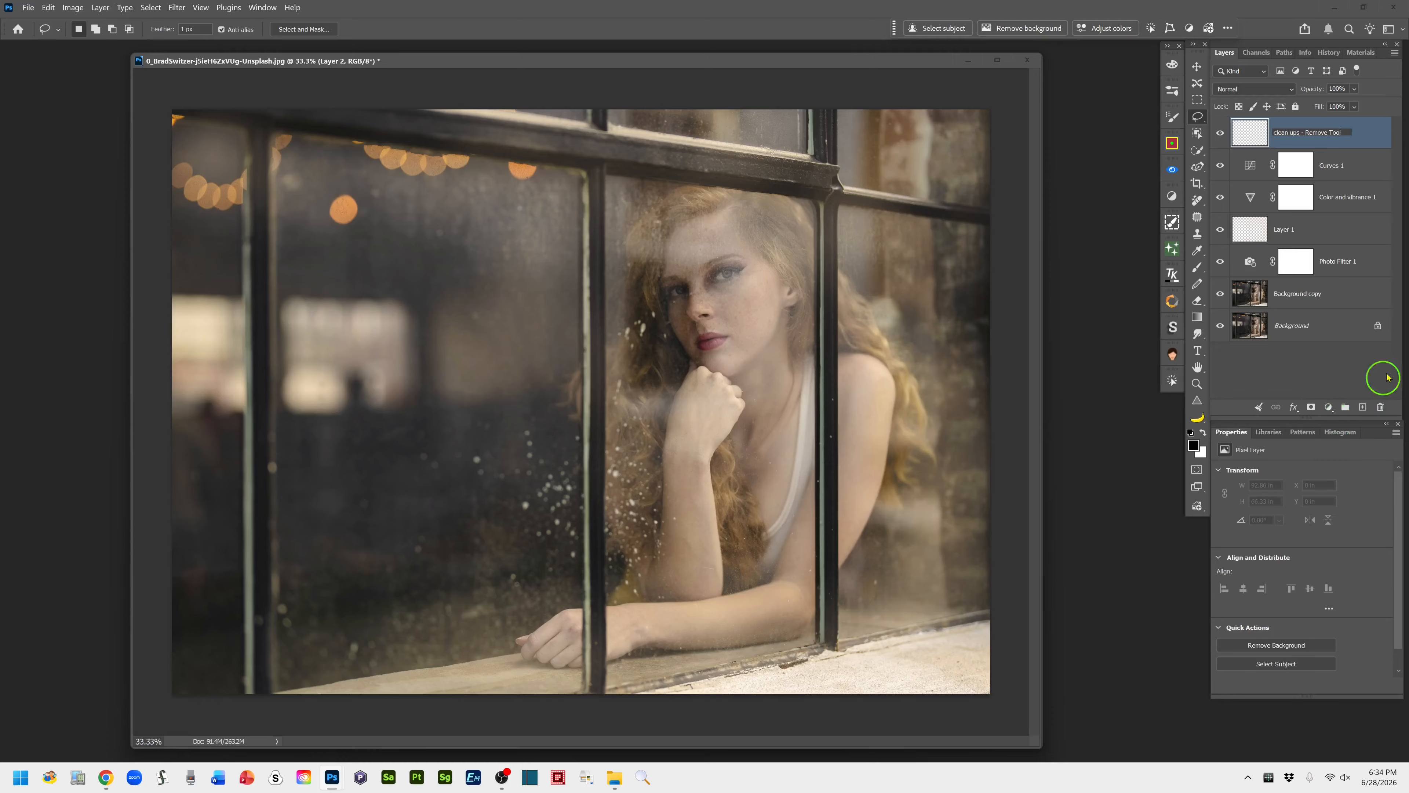
{"action": "left_click", "coordinate": [1363, 143]}
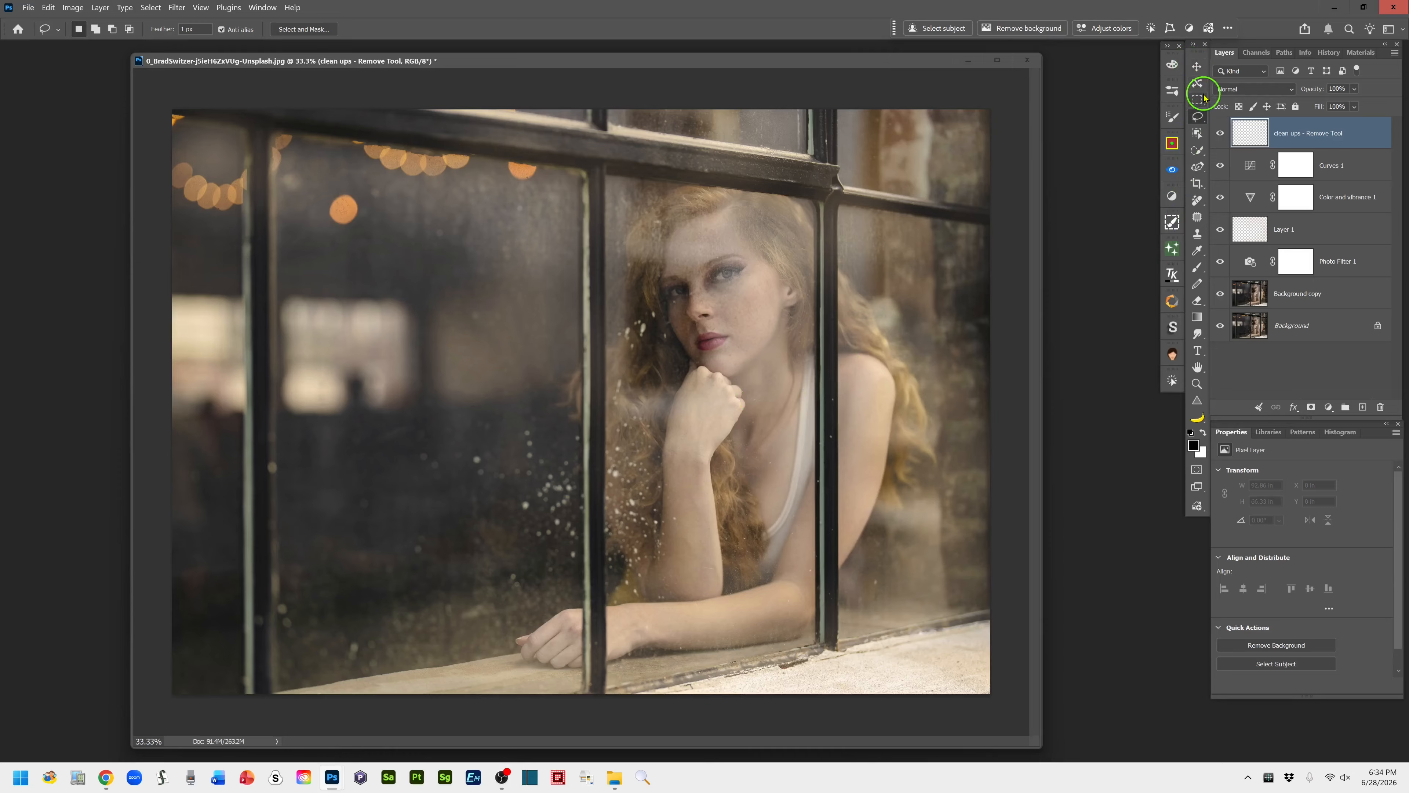
Remove the two isolated orange bokeh lights in the dark window pane with the Remove tool at size 300
{"action": "left_click", "coordinate": [1196, 204]}
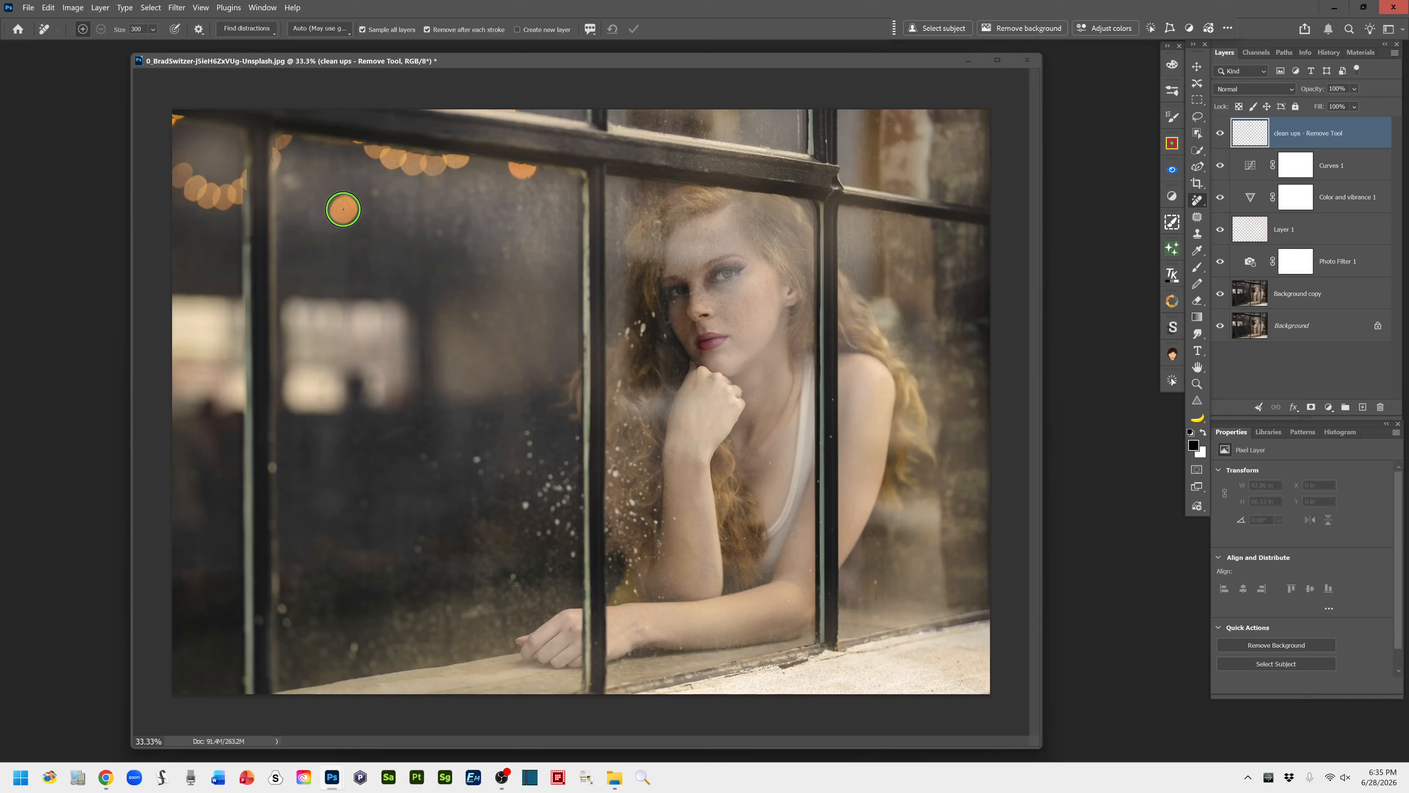
{"action": "left_click", "coordinate": [343, 208]}
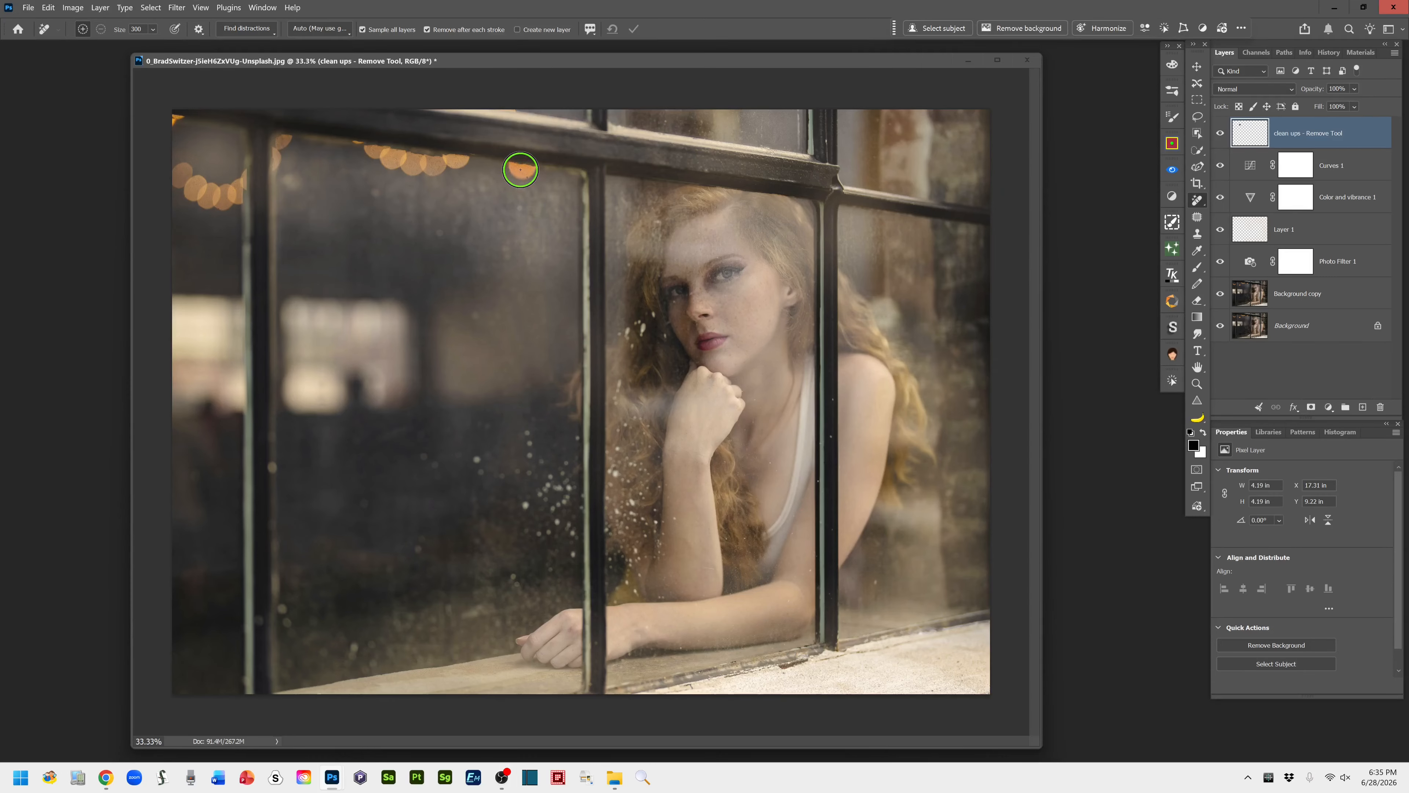
{"action": "left_click", "coordinate": [521, 169]}
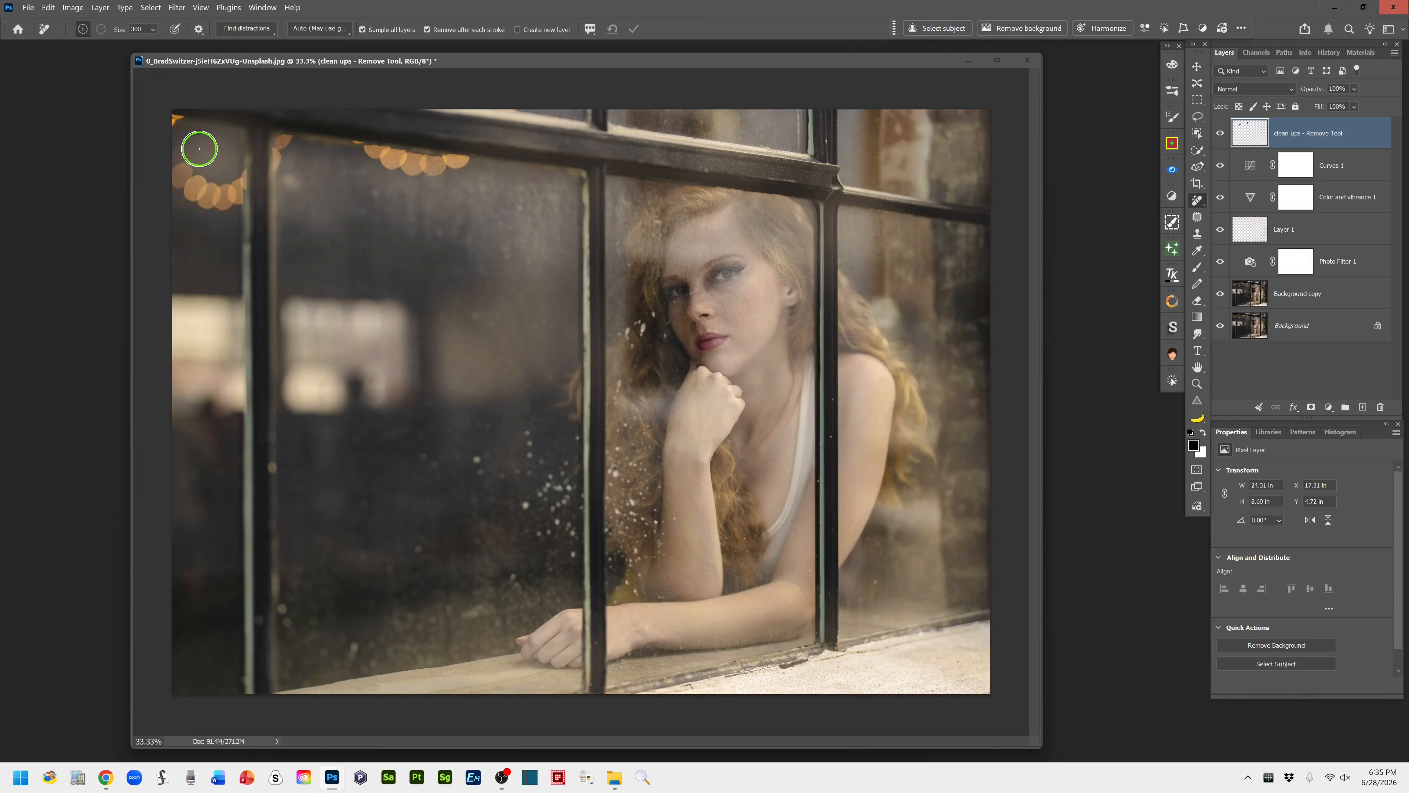
Reduce the Remove tool to size 150 and erase the bright spots along the window bar and in the dark pane
{"action": "key", "text": "bracketleft"}
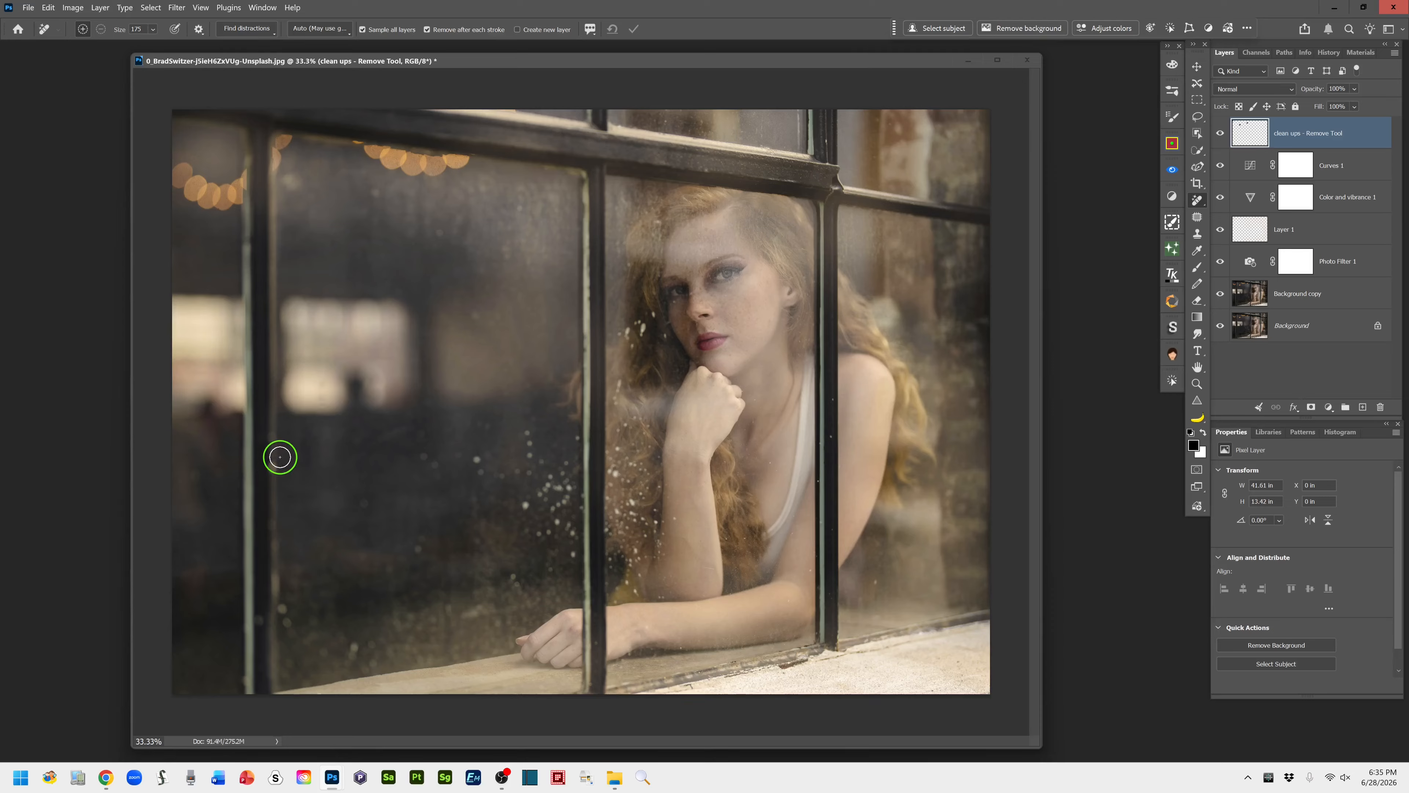
{"action": "key", "text": "bracketleft"}
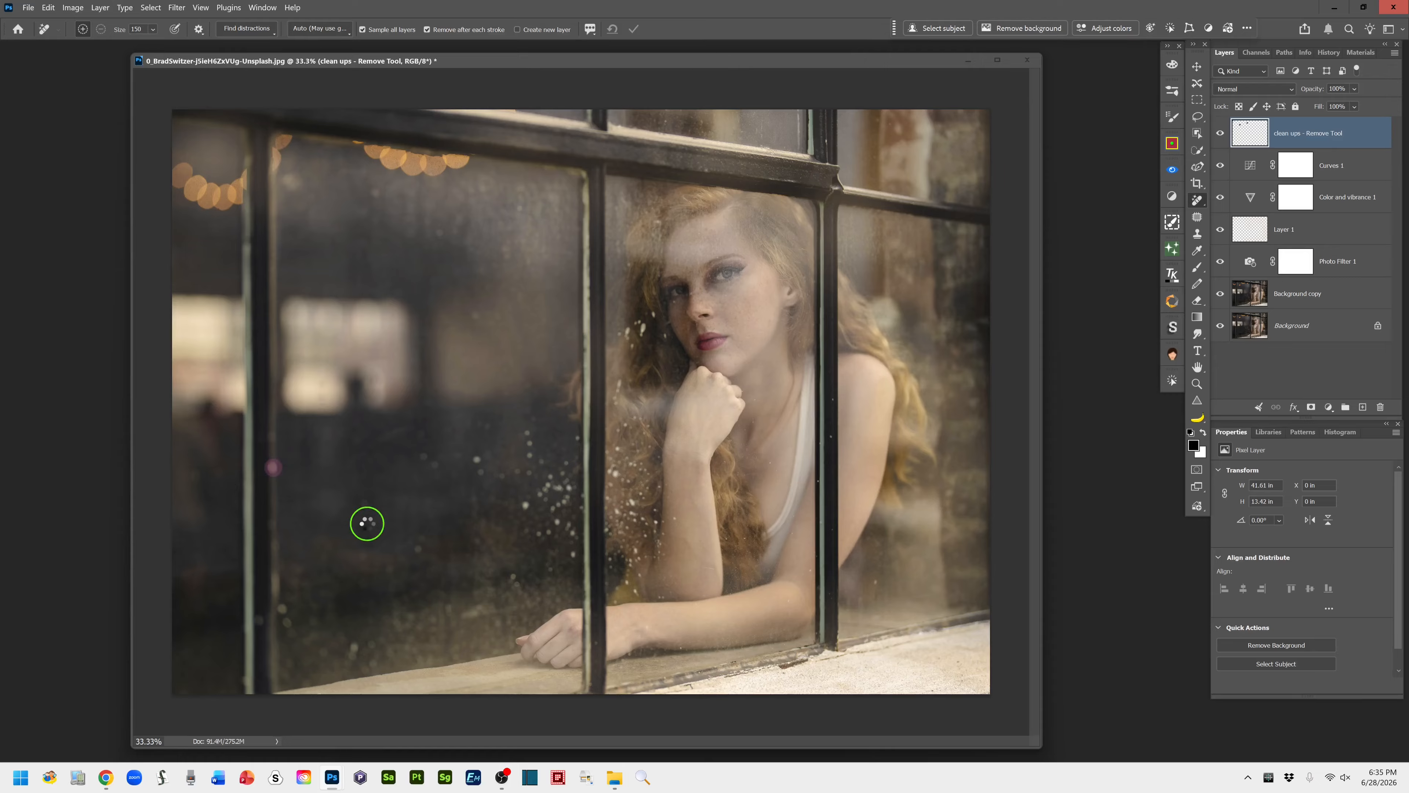
{"action": "left_click", "coordinate": [281, 609]}
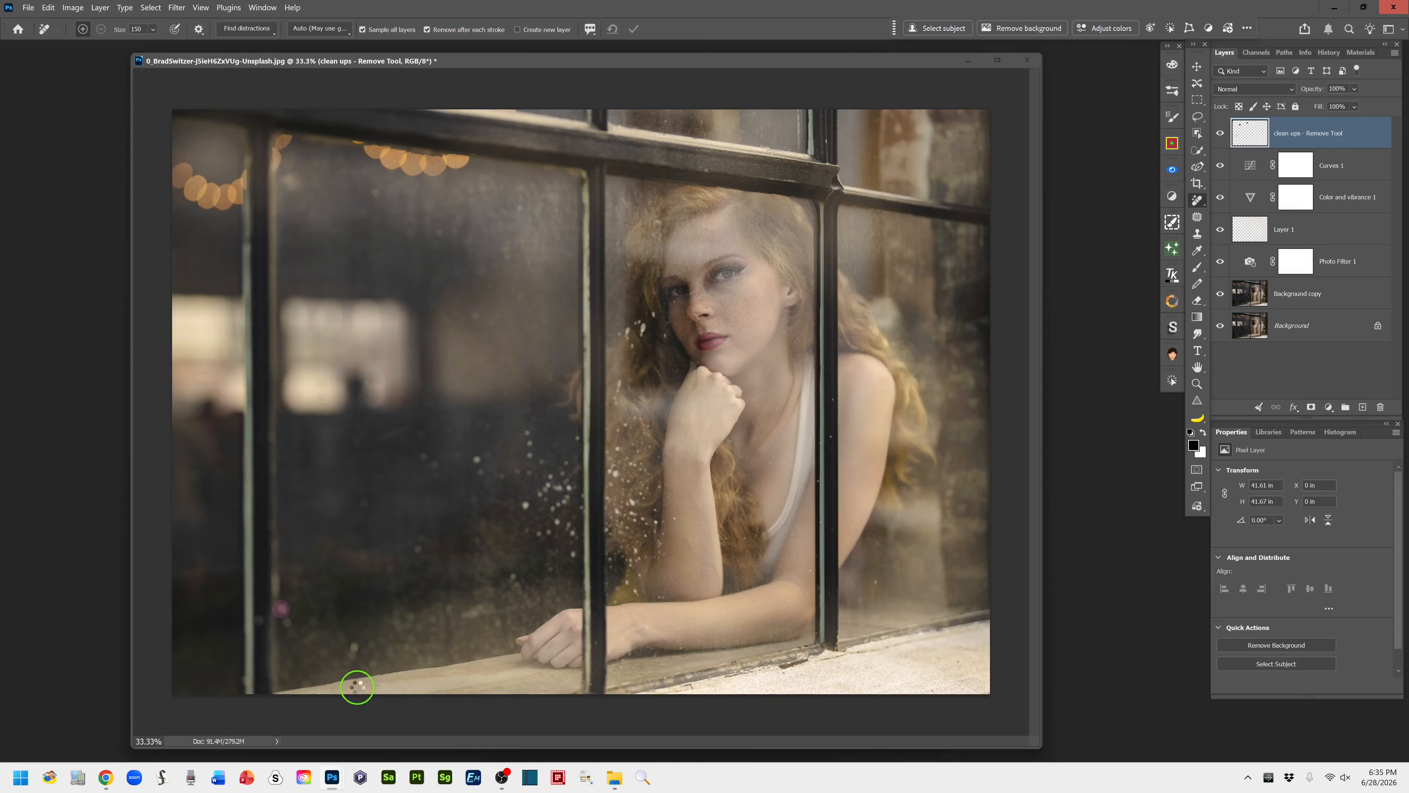
{"action": "left_click", "coordinate": [356, 647]}
{"action": "left_click", "coordinate": [478, 459]}
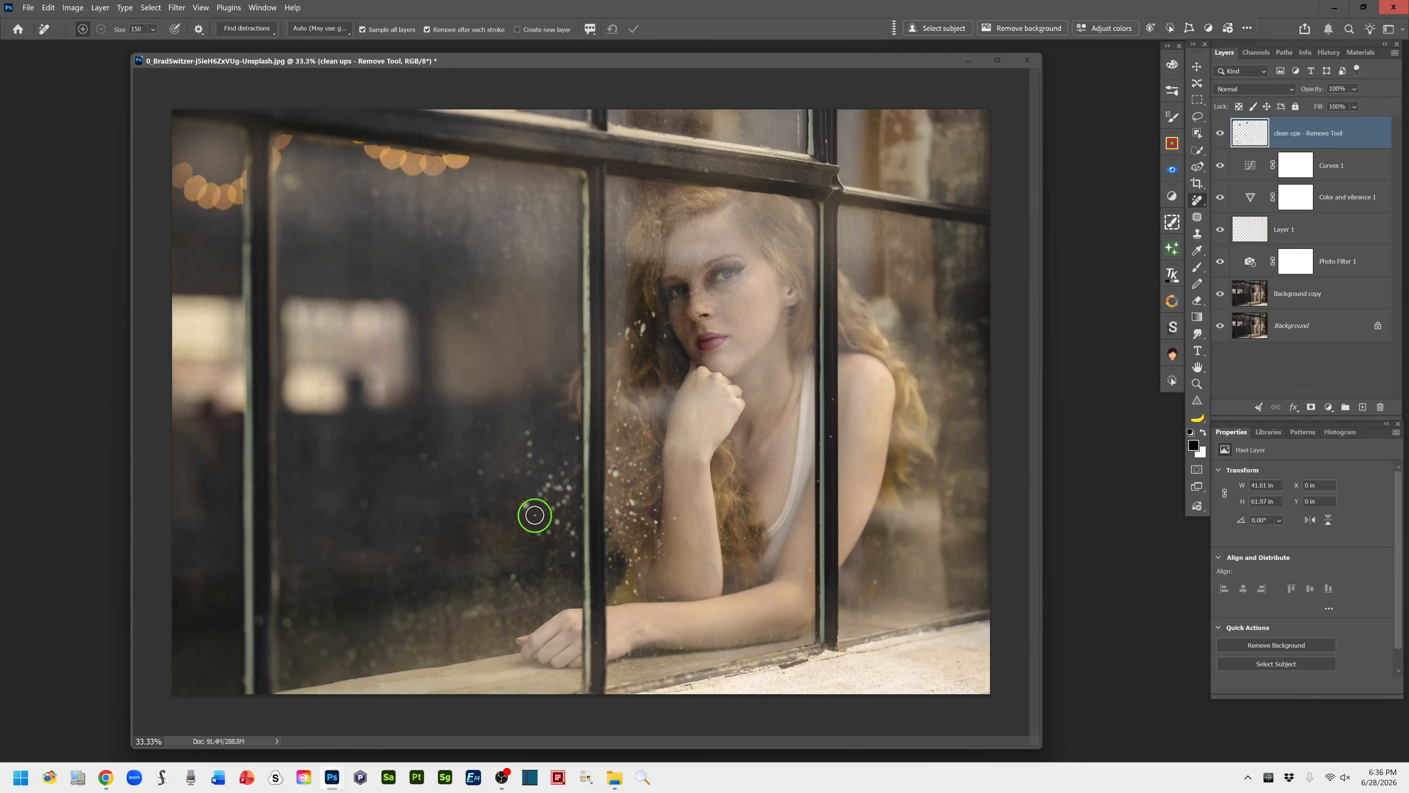
Reduce the Remove tool to size 125 and erase stray white specks around the dust cluster in the dark pane
{"action": "key", "text": "bracketleft"}
{"action": "left_click", "coordinate": [522, 504]}
{"action": "left_click", "coordinate": [571, 554]}
Erase the white specks on the glass over the hair beside the woman's cheek
{"action": "left_click_drag", "start_coordinate": [643, 326], "coordinate": [643, 343]}
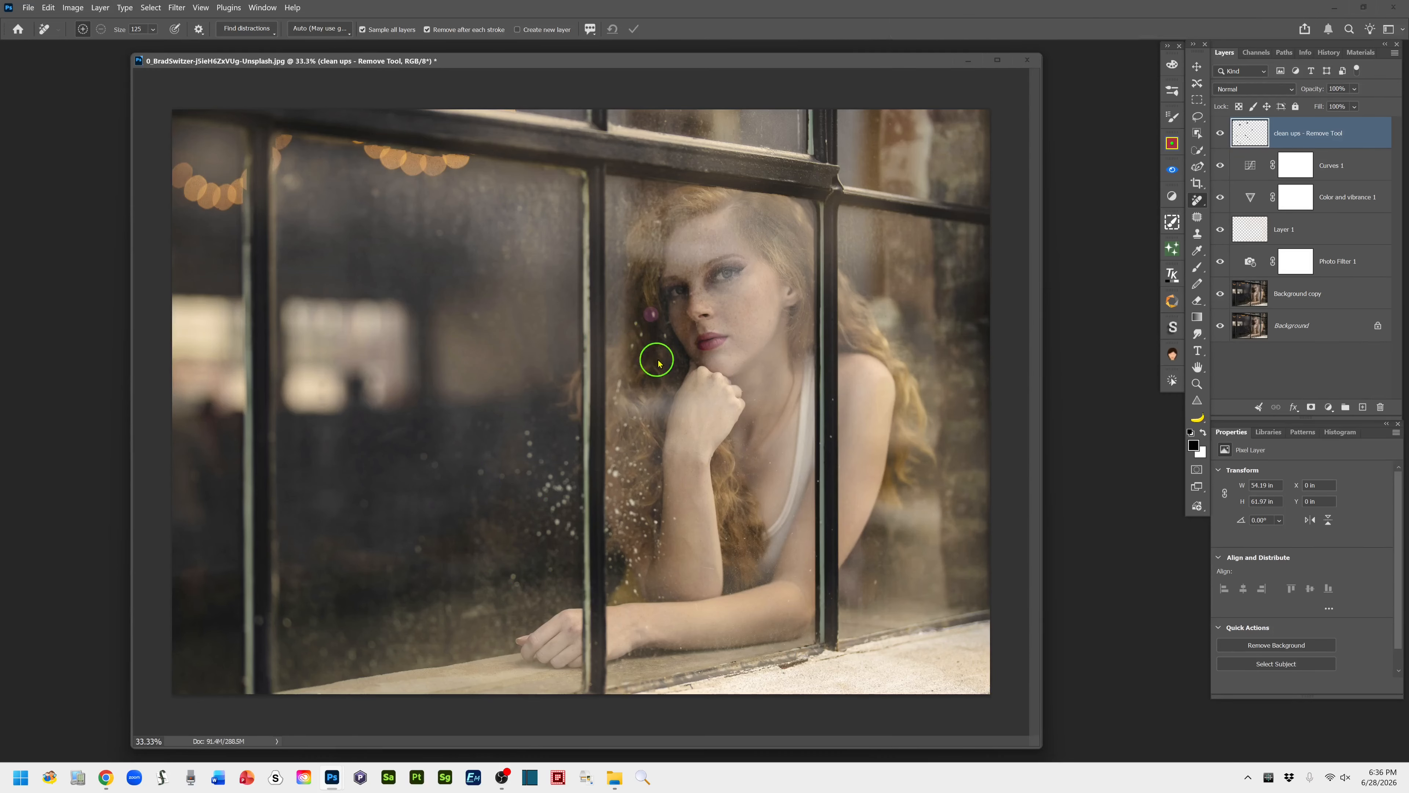
{"action": "left_click", "coordinate": [668, 335]}
{"action": "left_click", "coordinate": [639, 334]}
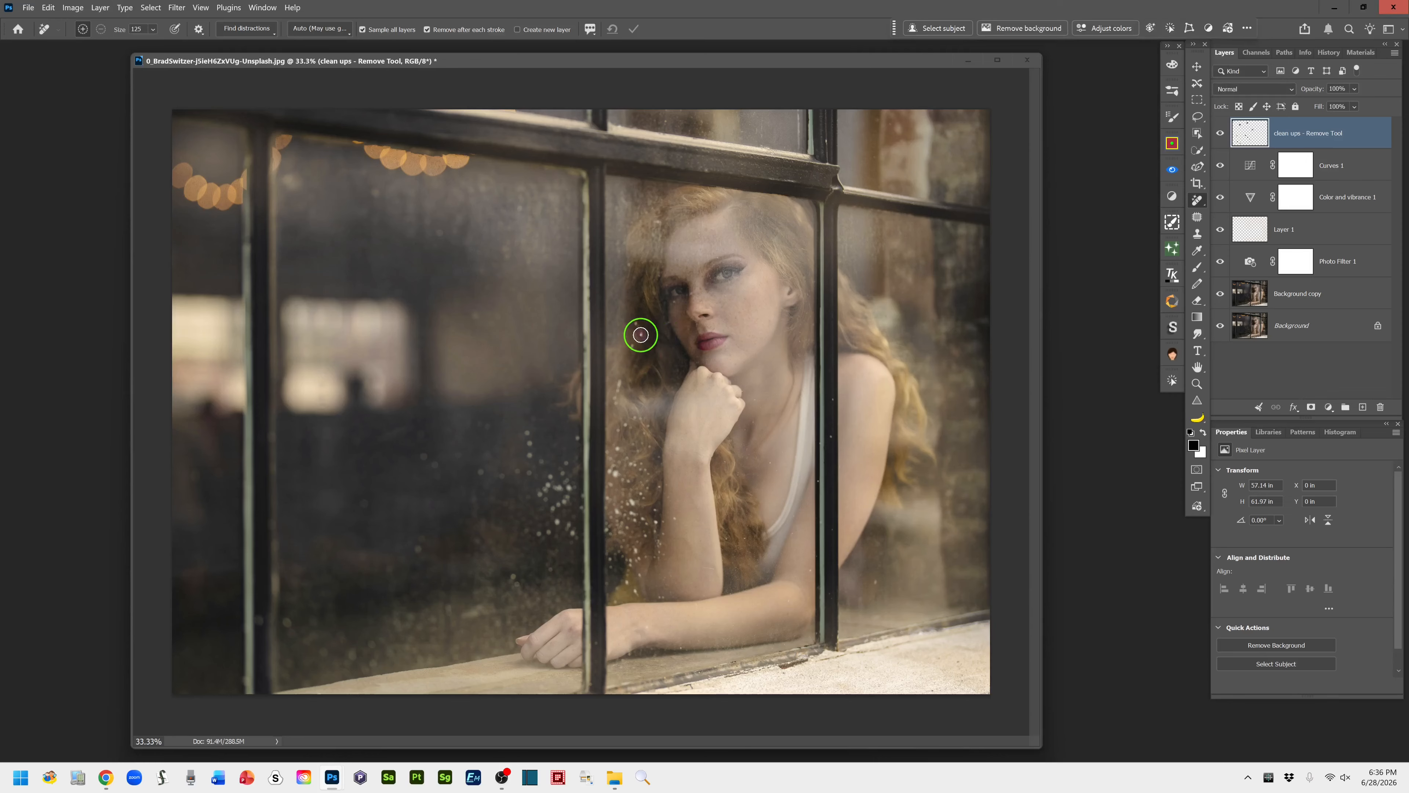
{"action": "left_click", "coordinate": [639, 324]}
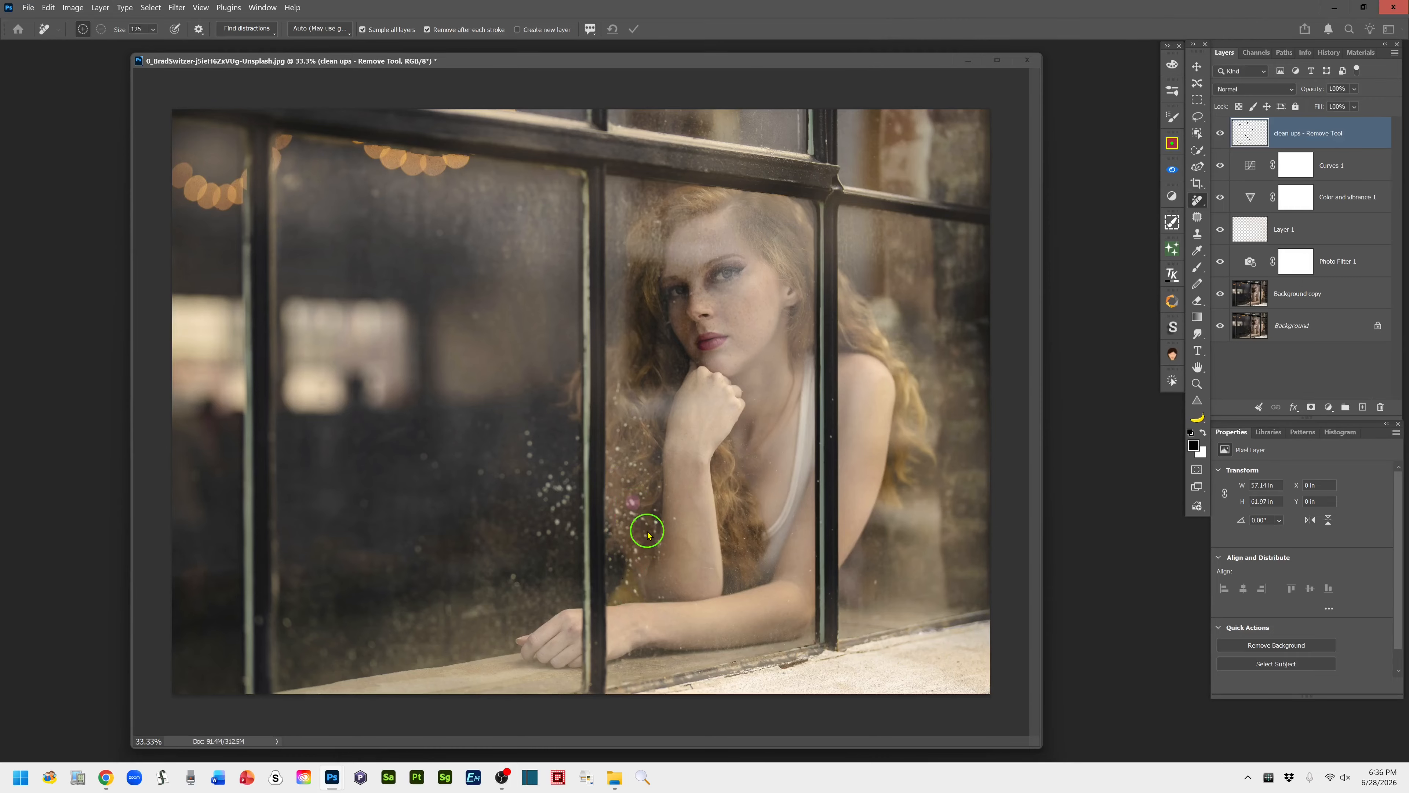
Reduce the Remove tool to size 90 and erase specks beside the raised forearm and above the dust cluster in the dark pane
{"action": "key", "text": "p"}
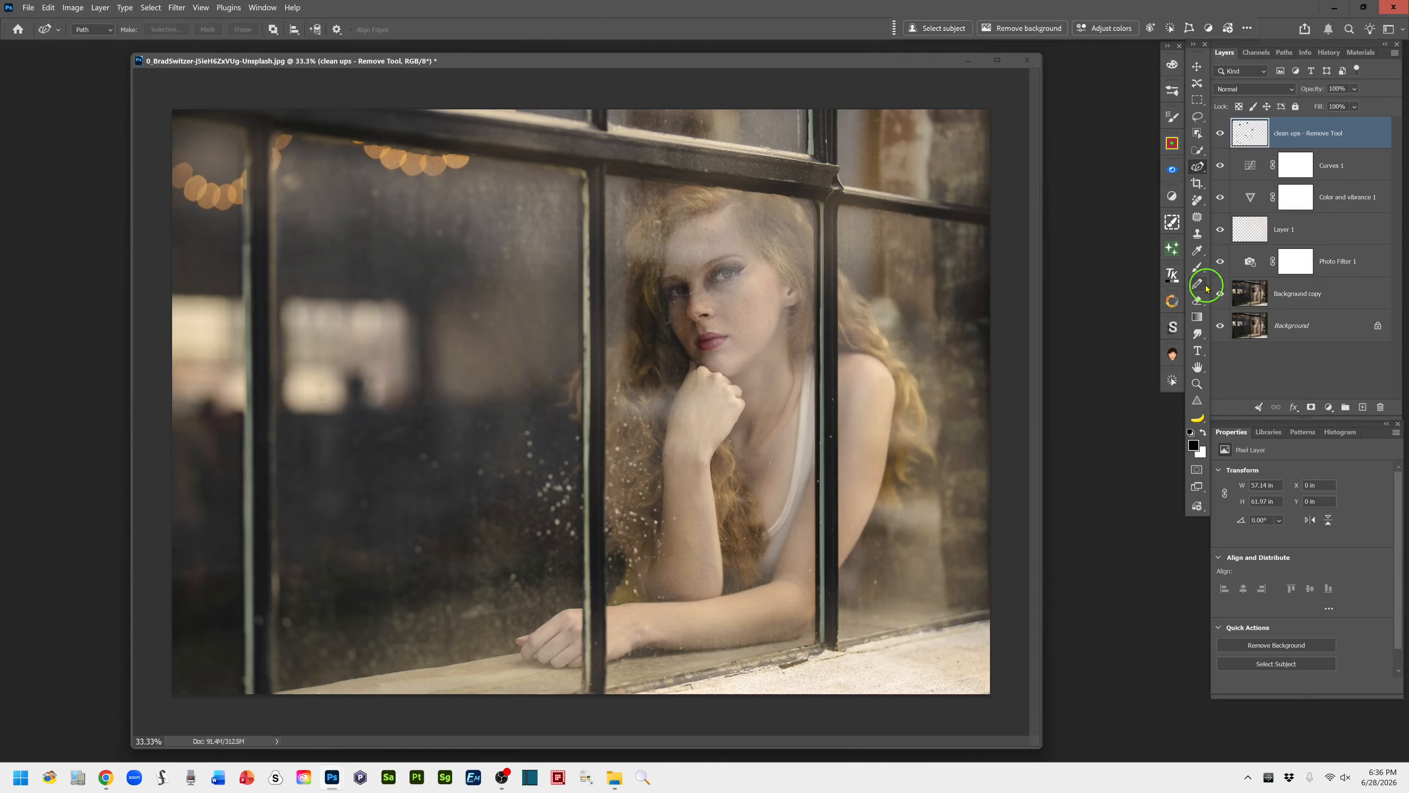
{"action": "left_click", "coordinate": [1197, 201]}
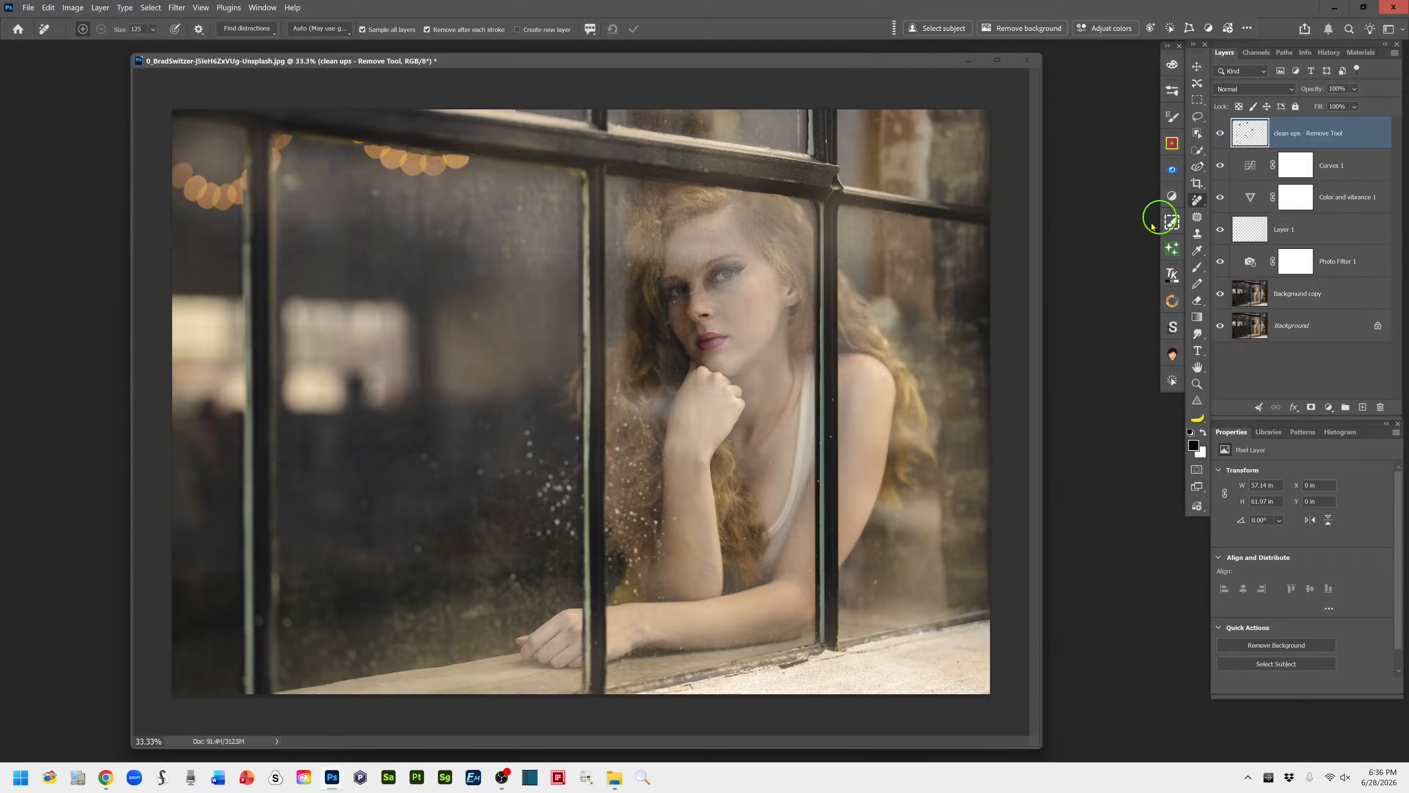
{"action": "key", "text": "bracketleft"}
{"action": "key", "text": "bracketleft"}
{"action": "left_click", "coordinate": [656, 523]}
{"action": "left_click_drag", "start_coordinate": [525, 422], "coordinate": [527, 467]}
Reduce the Remove tool to size 50 and erase the small specks around the woman's face and hair
{"action": "key", "text": "ctrl+plus"}
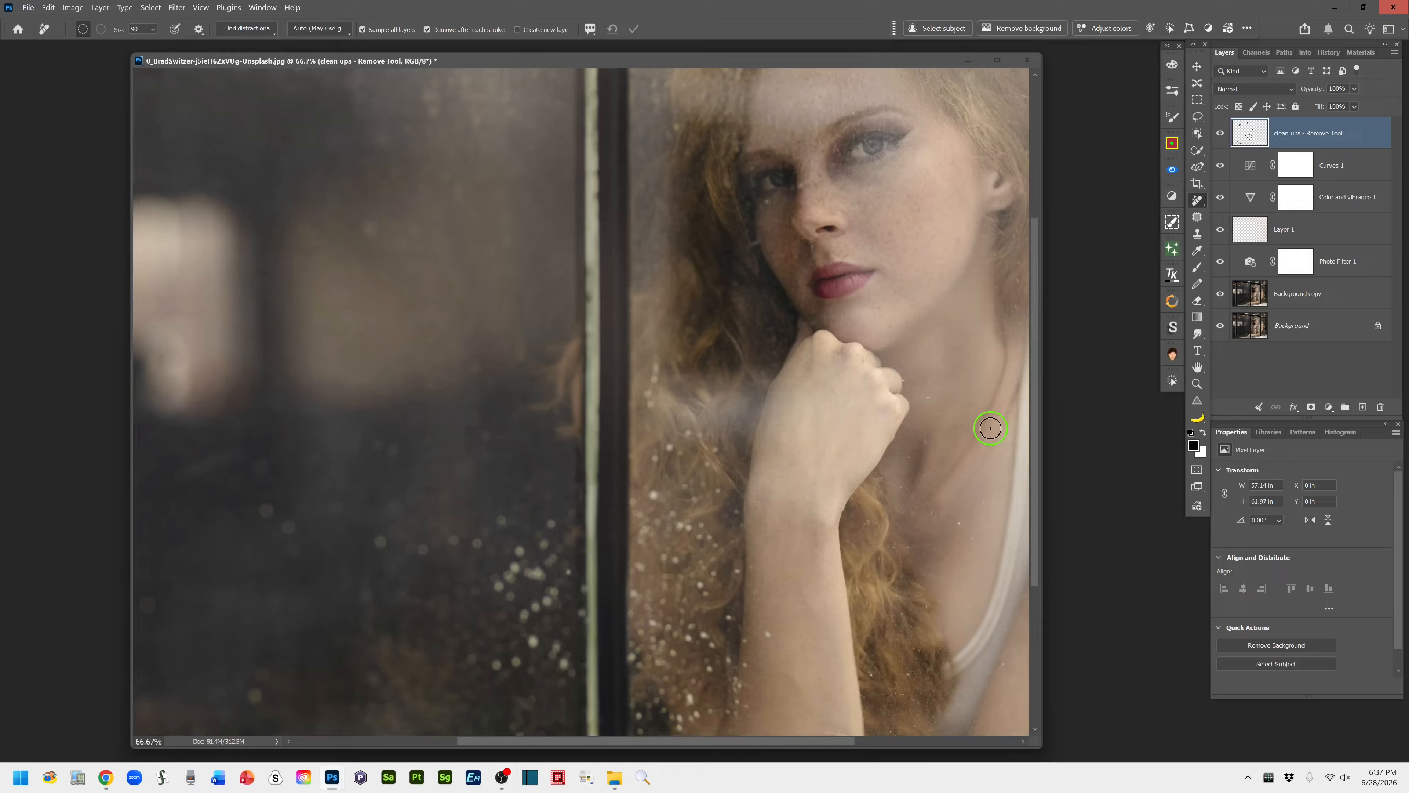
{"action": "left_click_drag", "start_coordinate": [965, 419], "coordinate": [831, 593]}
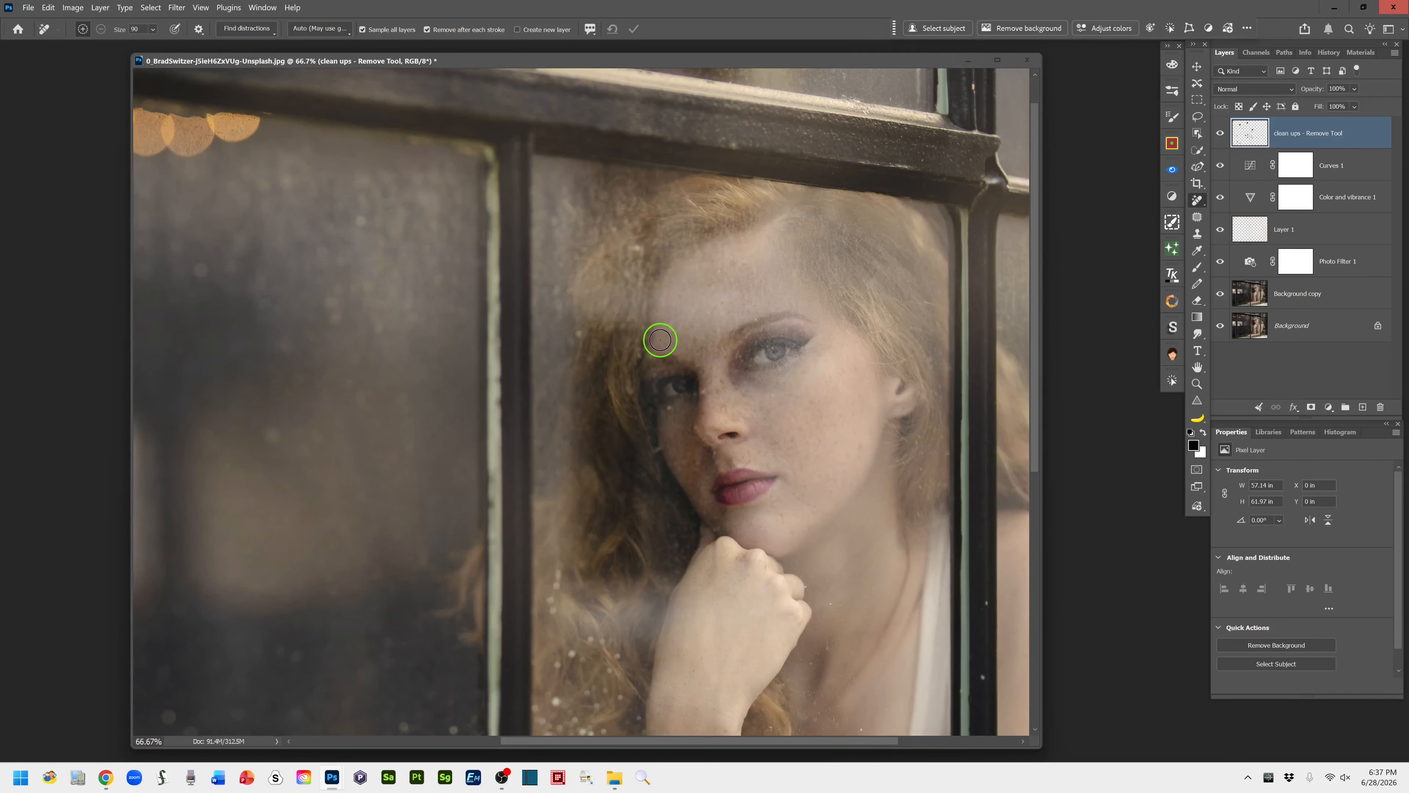
{"action": "key", "text": "bracketleft"}
{"action": "key", "text": "bracketleft"}
{"action": "key", "text": "bracketleft"}
{"action": "left_click", "coordinate": [706, 391]}
{"action": "left_click", "coordinate": [690, 508]}
{"action": "left_click", "coordinate": [576, 335]}
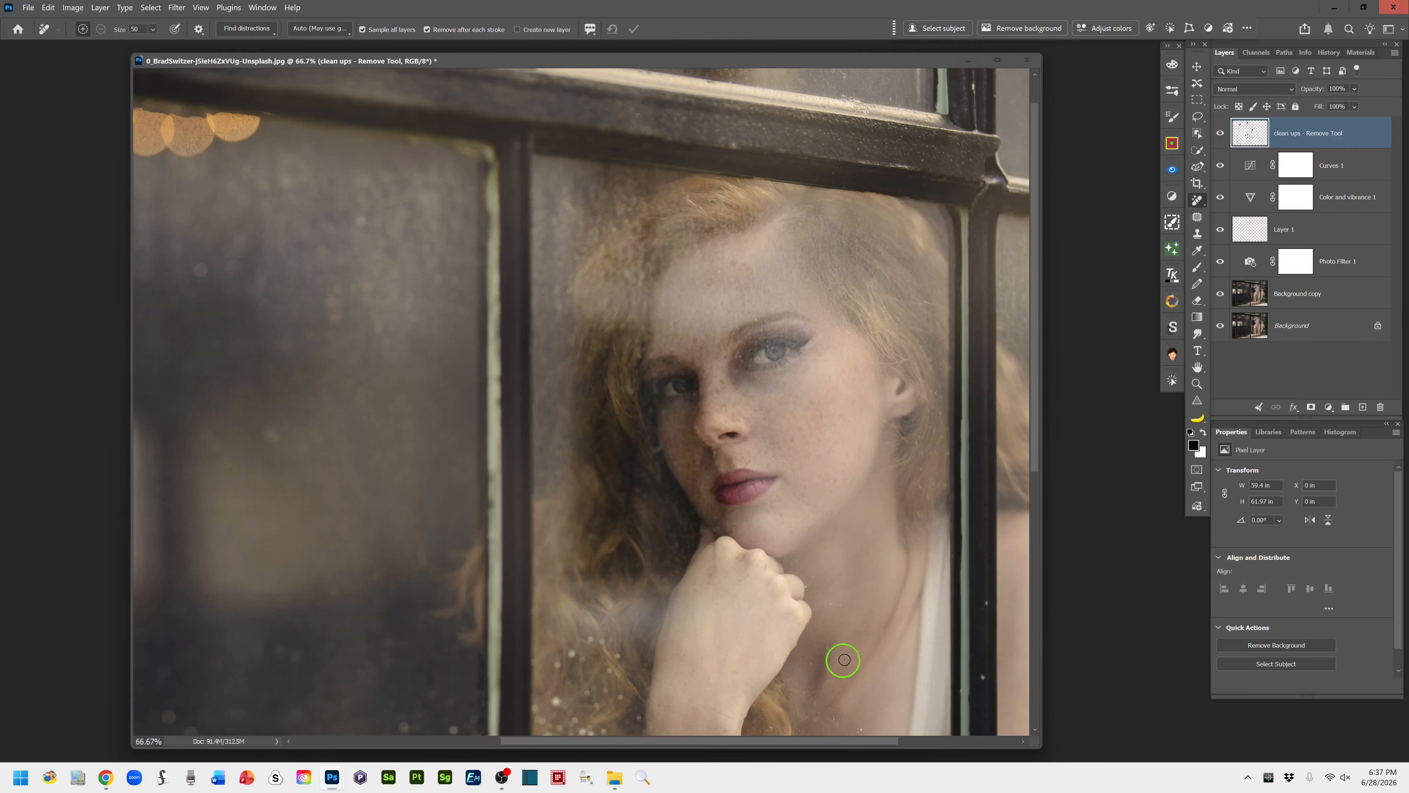
Enlarge the Remove tool slightly and erase the pale blotch beside the hair above the shoulder, then return to the full photo
{"action": "left_click_drag", "start_coordinate": [893, 639], "coordinate": [559, 651]}
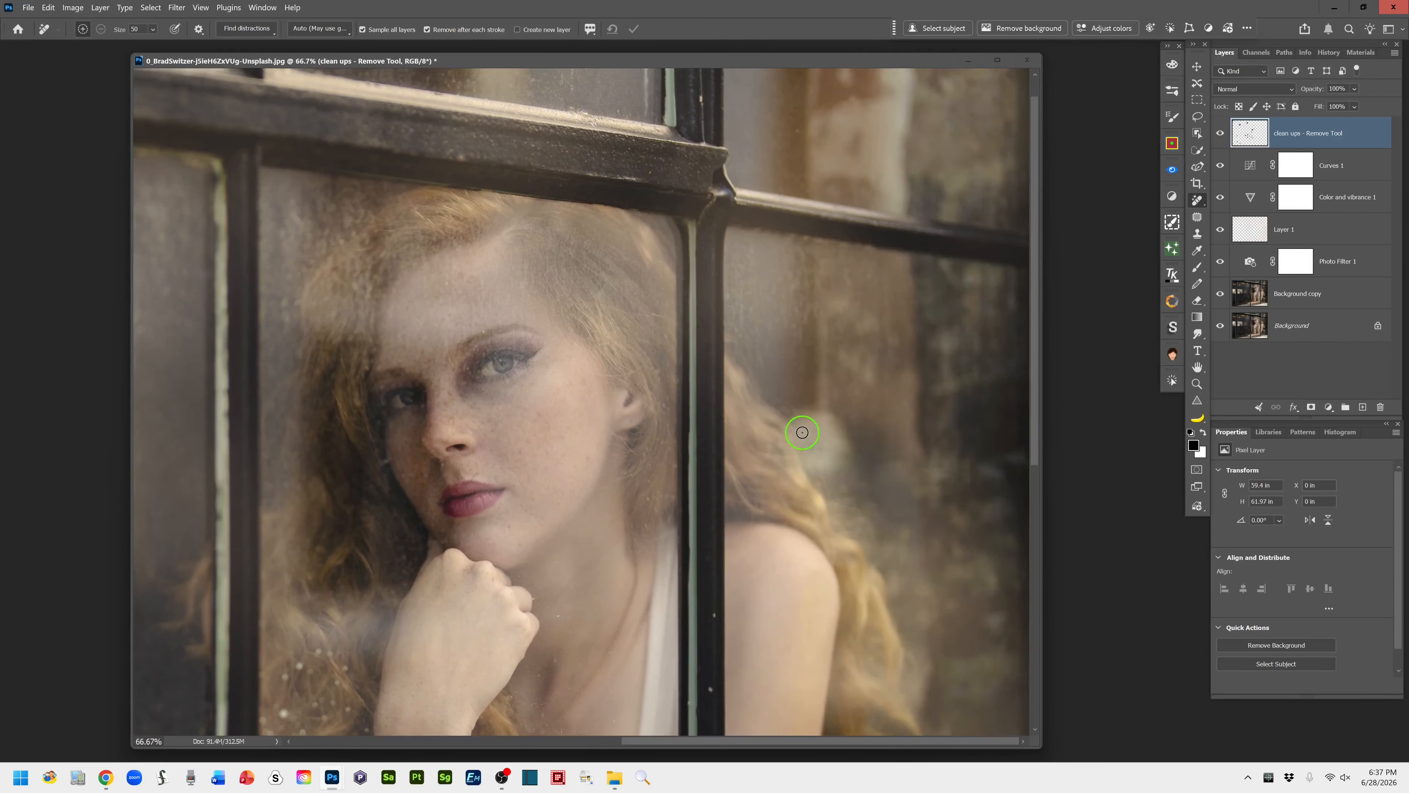
{"action": "key", "text": "bracketright"}
{"action": "mouse_move", "coordinate": [793, 422]}
{"action": "left_mouse_down"}
{"action": "mouse_move", "coordinate": [812, 409]}
{"action": "mouse_move", "coordinate": [855, 434]}
{"action": "mouse_move", "coordinate": [833, 472]}
{"action": "mouse_move", "coordinate": [814, 471]}
{"action": "mouse_move", "coordinate": [799, 438]}
{"action": "left_mouse_up"}
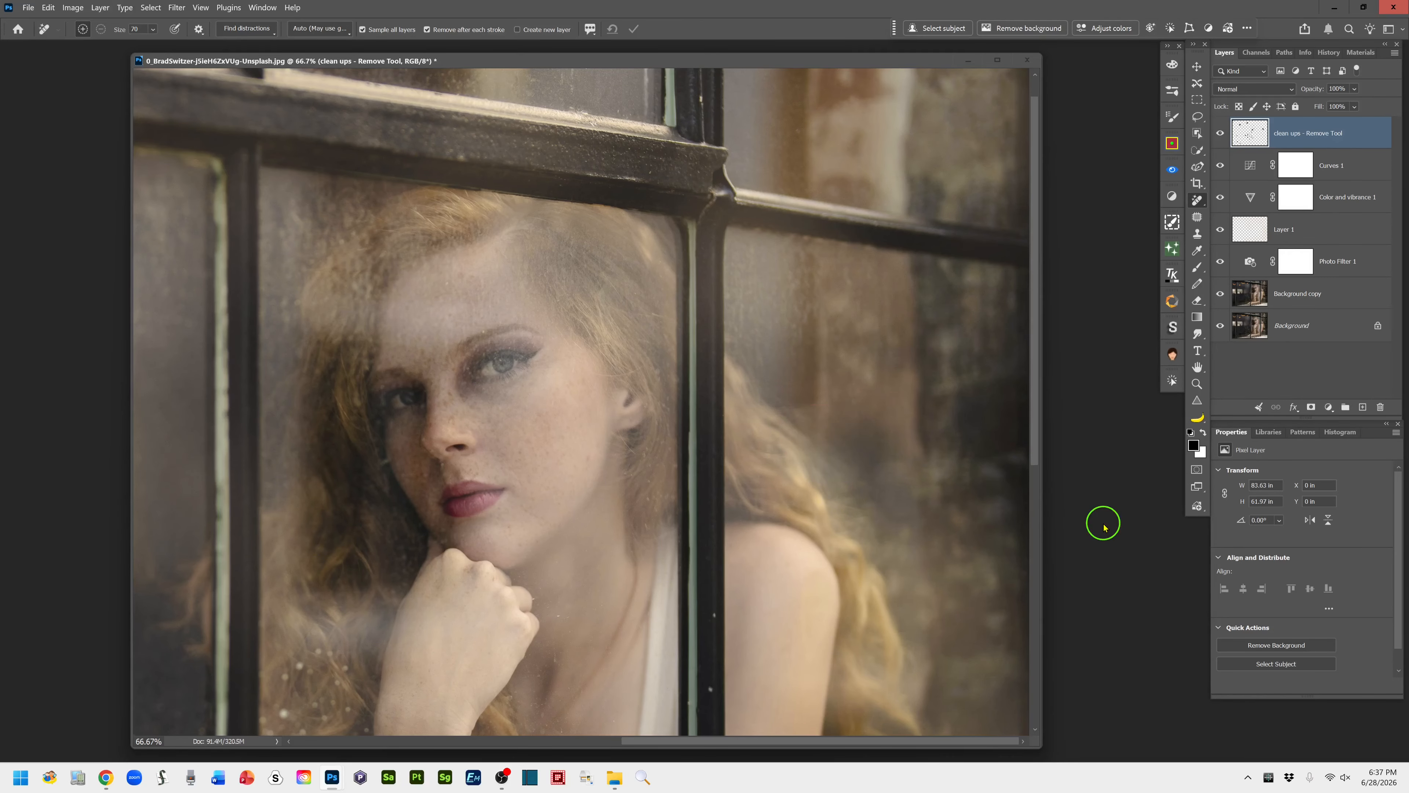
{"action": "key", "text": "ctrl+minus"}
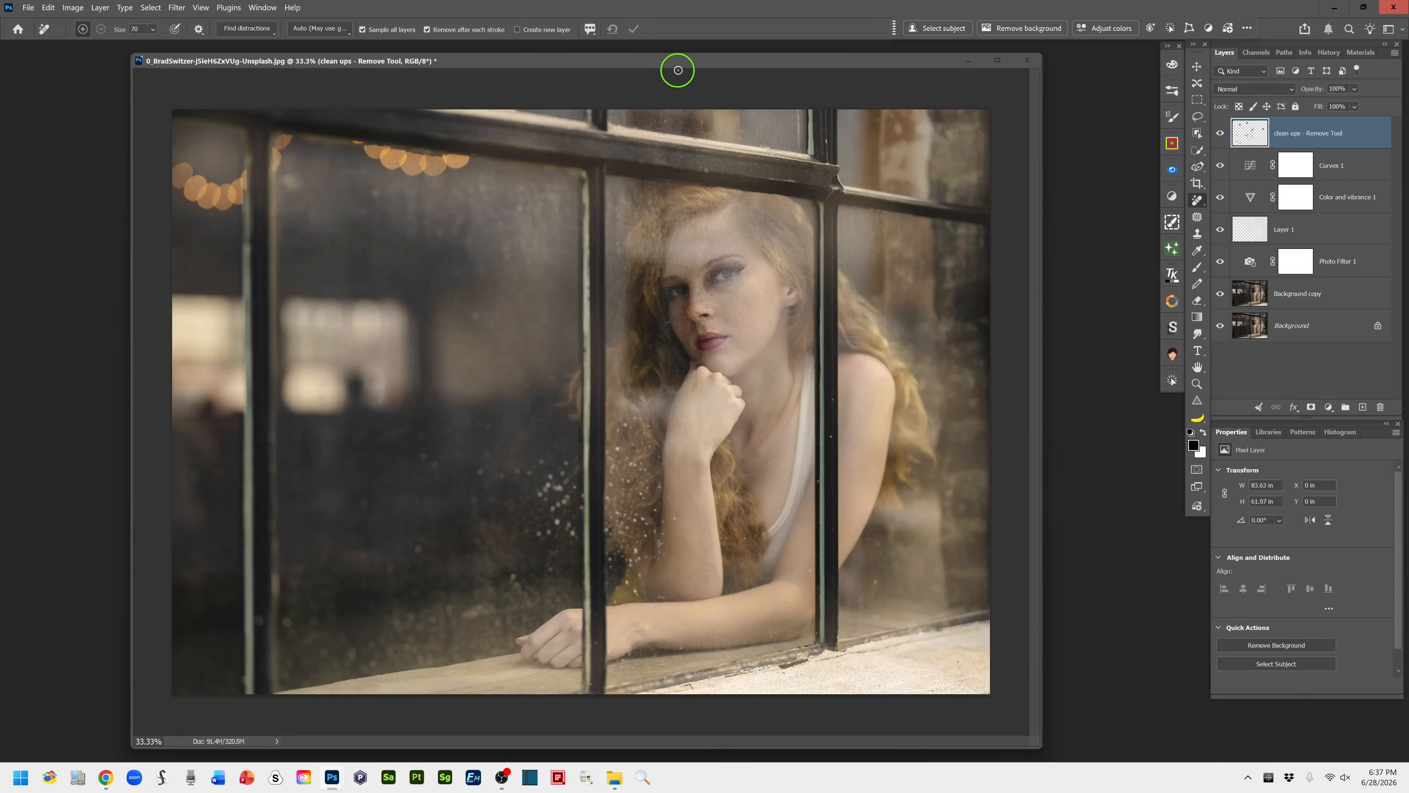
{"action": "left_click_drag", "start_coordinate": [684, 65], "coordinate": [726, 71]}
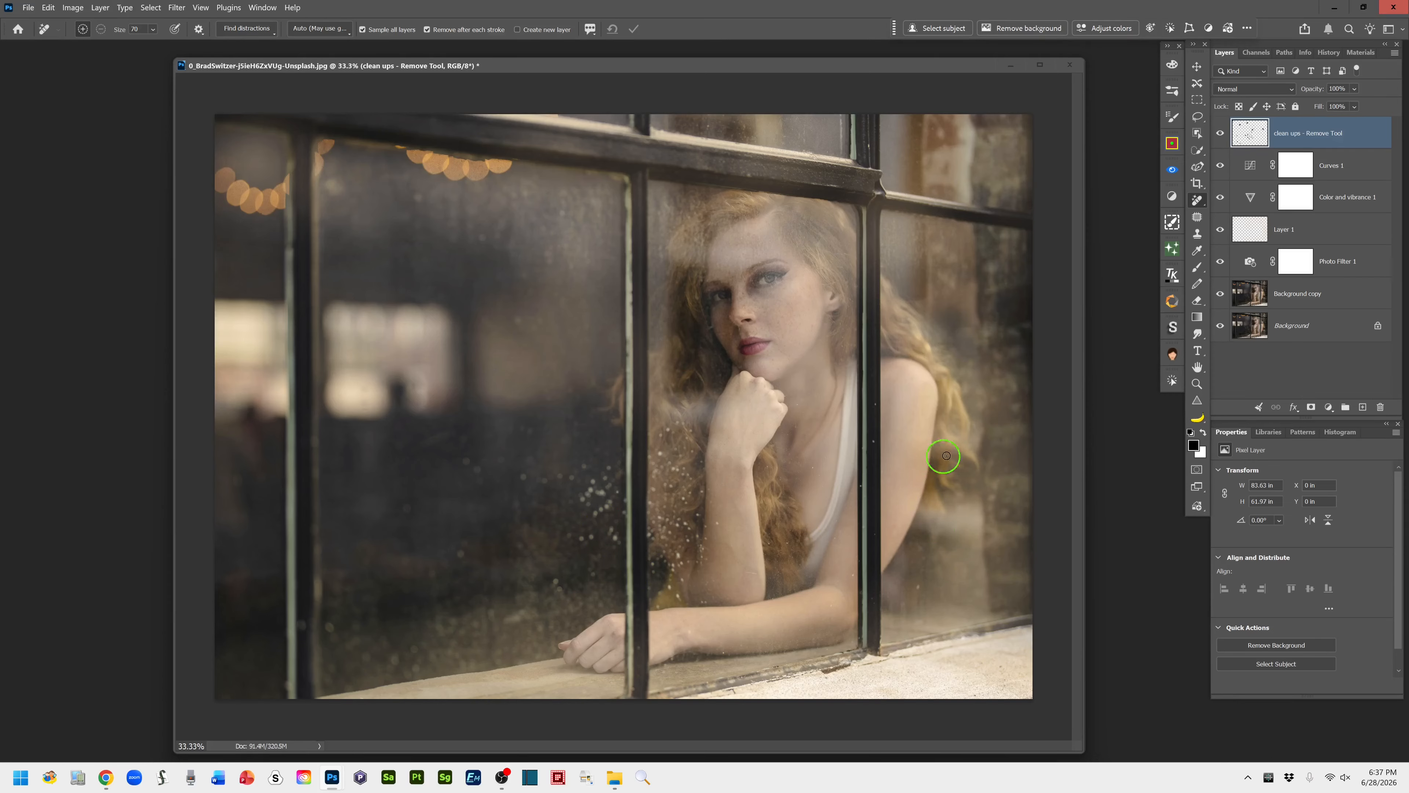
Compare the edited photo with the original by hiding and restoring all layers above the Background
{"action": "left_click", "coordinate": [1197, 117]}
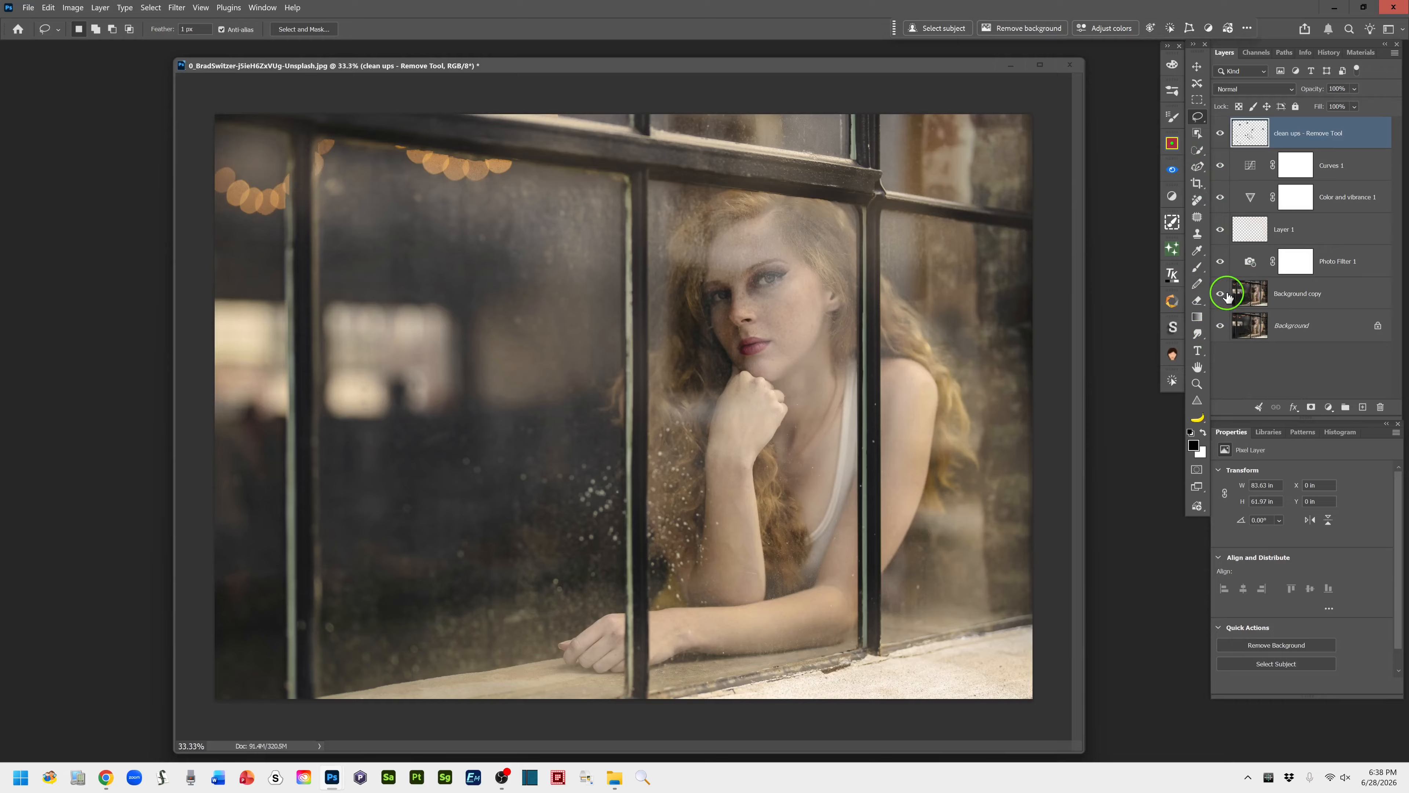
{"action": "left_click", "coordinate": [1221, 328], "text": "alt"}
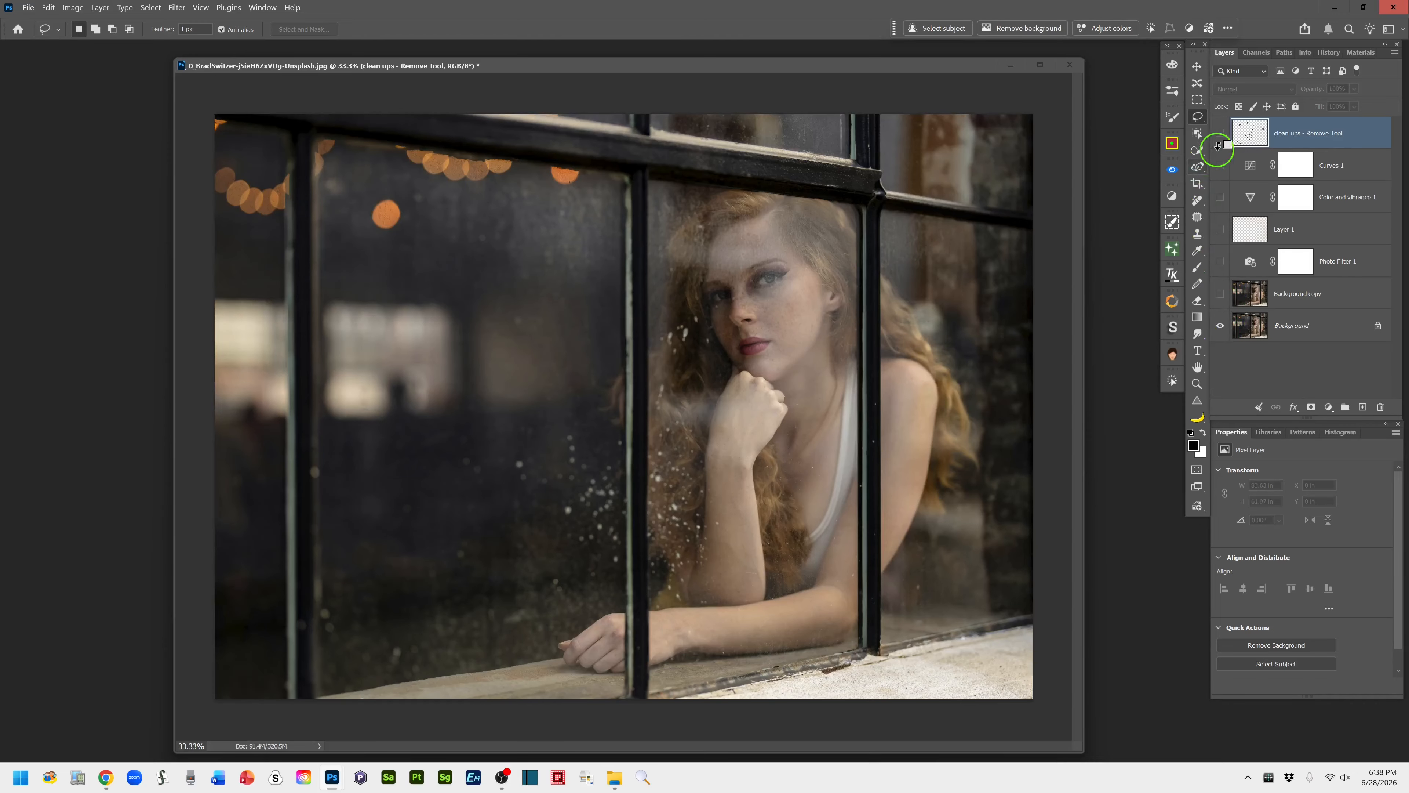
{"action": "left_click", "coordinate": [1221, 327], "text": "alt"}
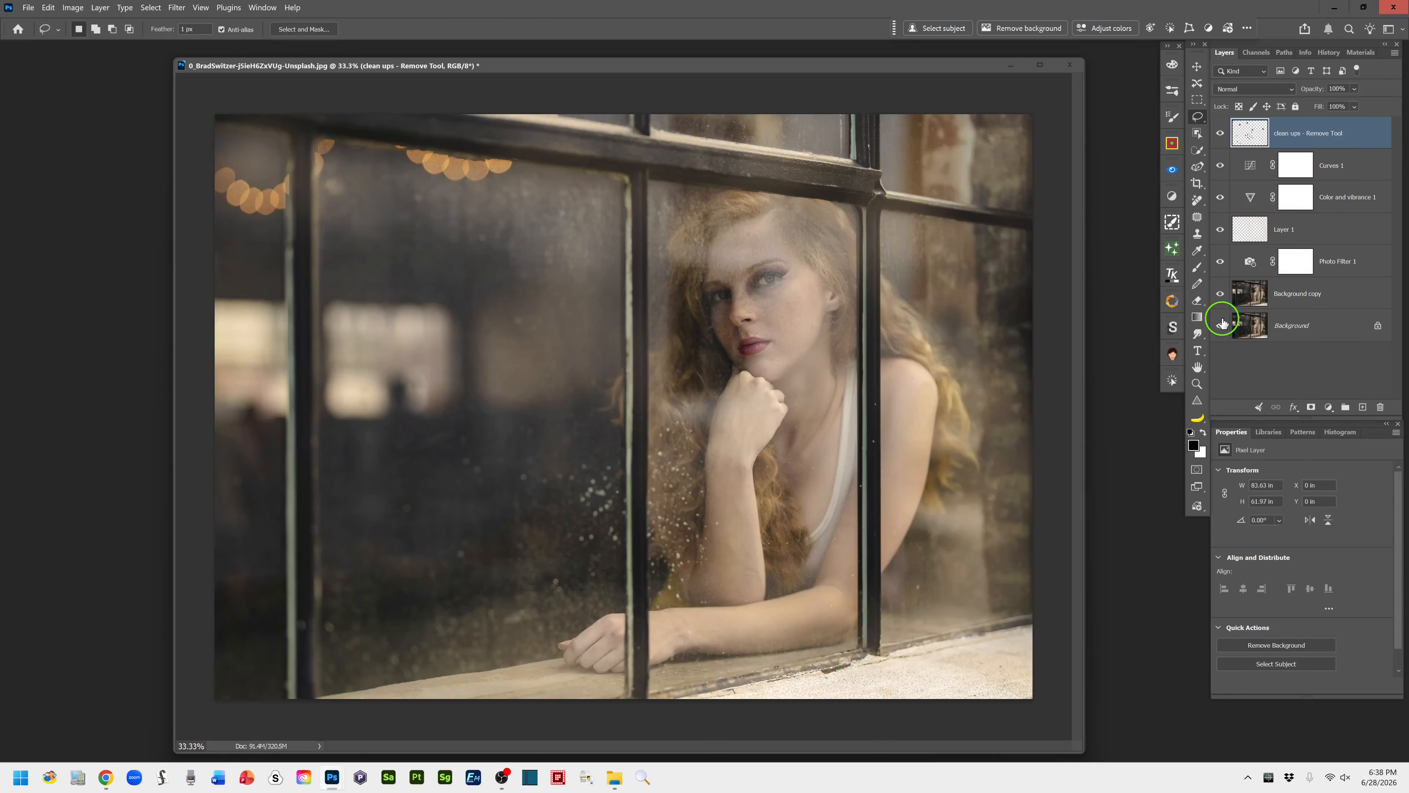
{"action": "left_click", "coordinate": [1221, 326], "text": "alt"}
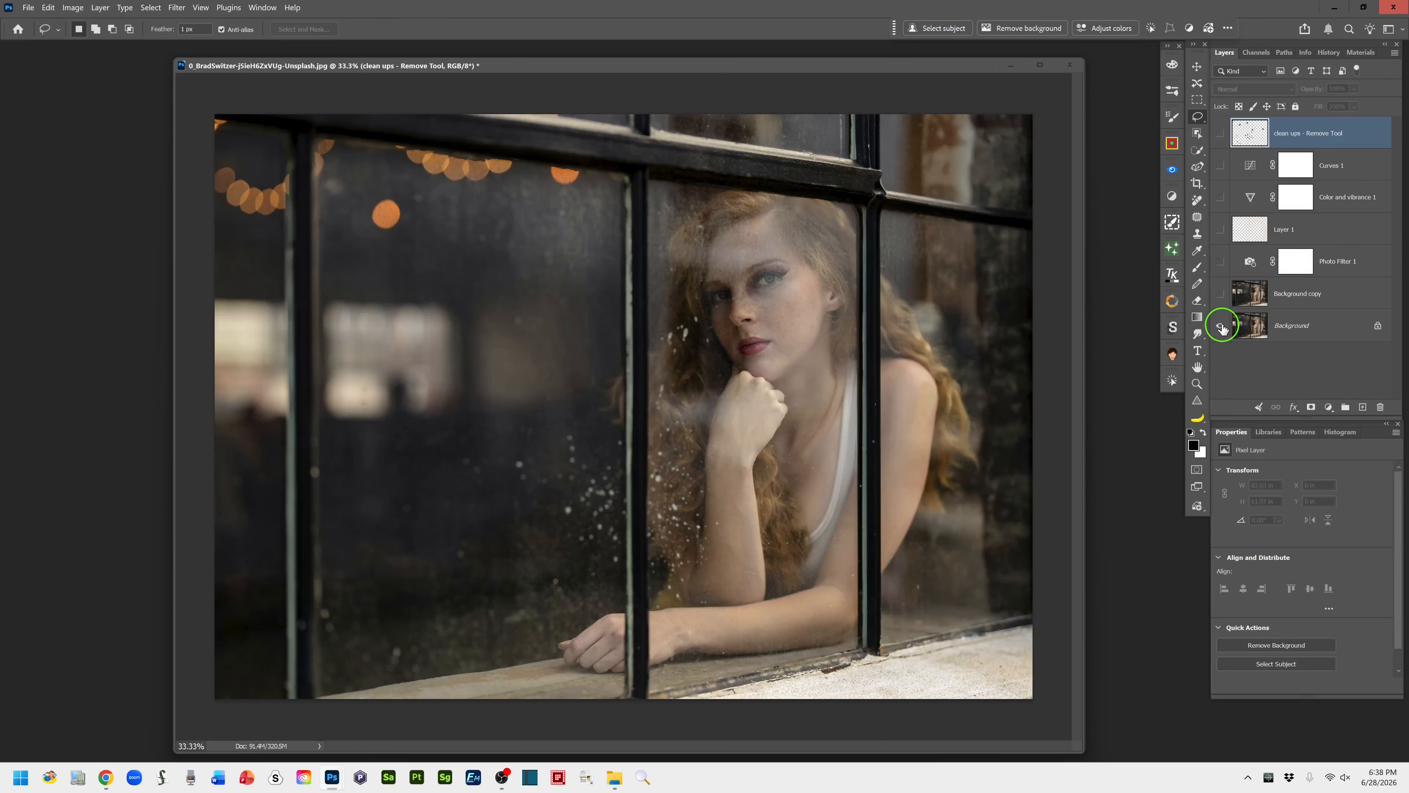
{"action": "left_click", "coordinate": [1221, 326], "text": "alt"}
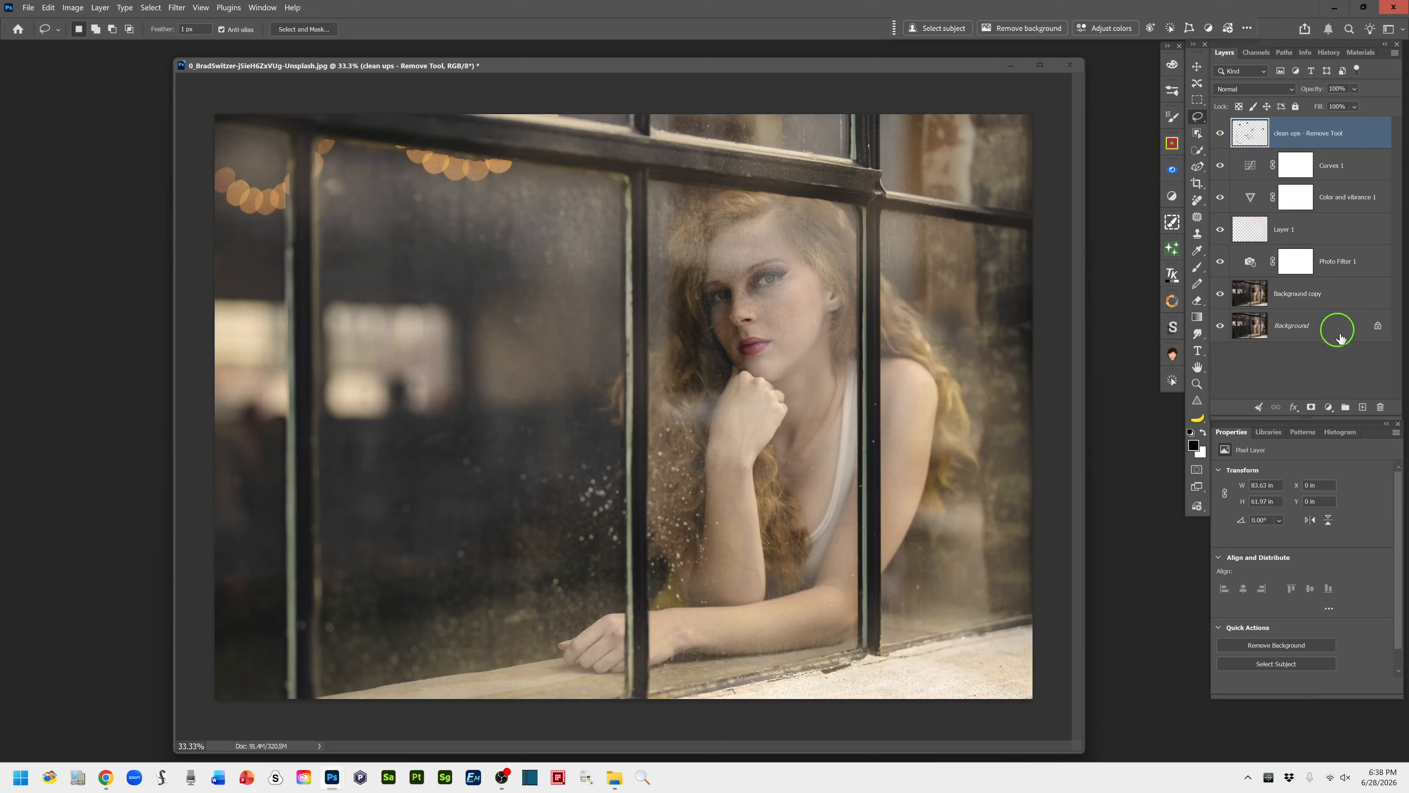
Stamp all visible layers onto a new layer above the clean-ups layer and rename it "stamp layer"
{"action": "left_click", "coordinate": [1363, 408]}
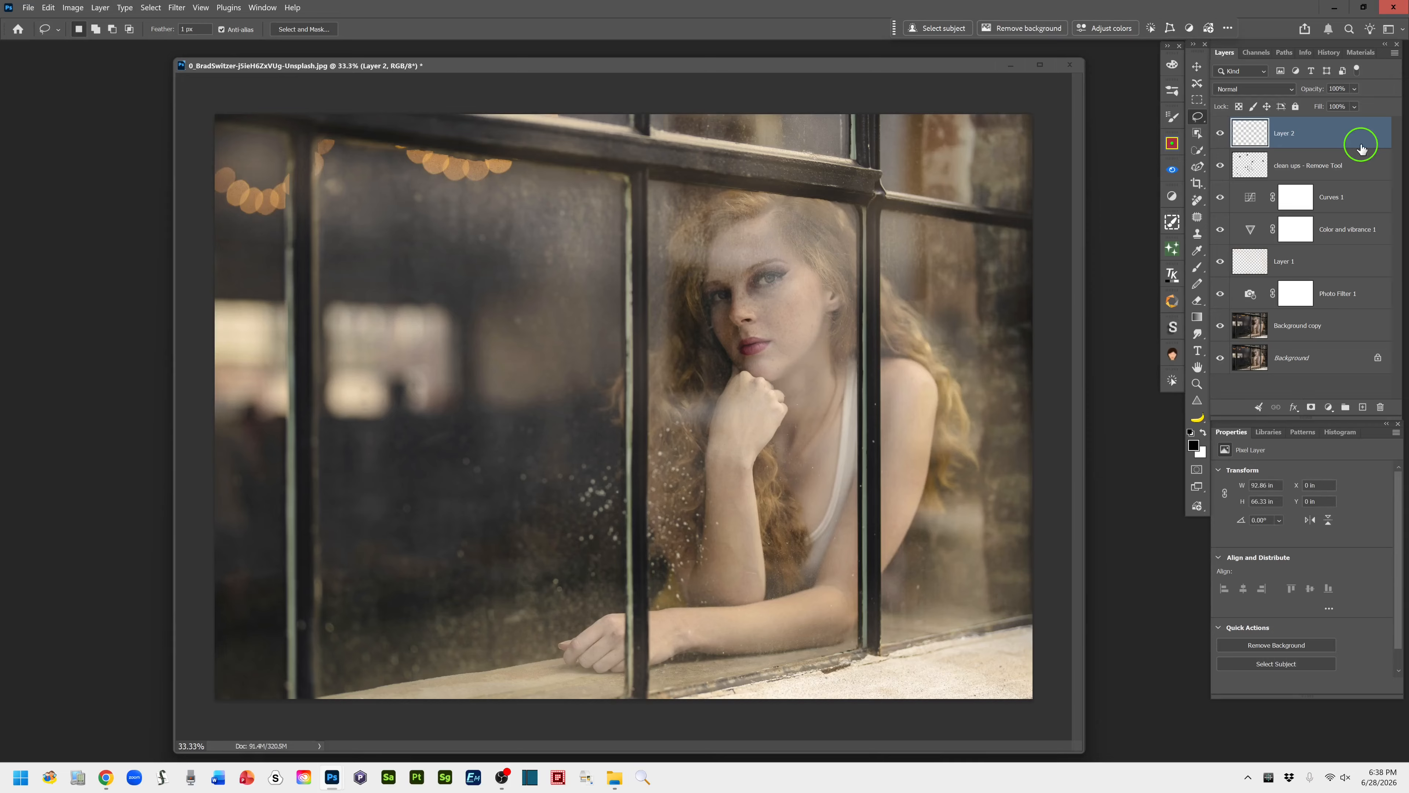
{"action": "key", "text": "ctrl+shift+alt+e"}
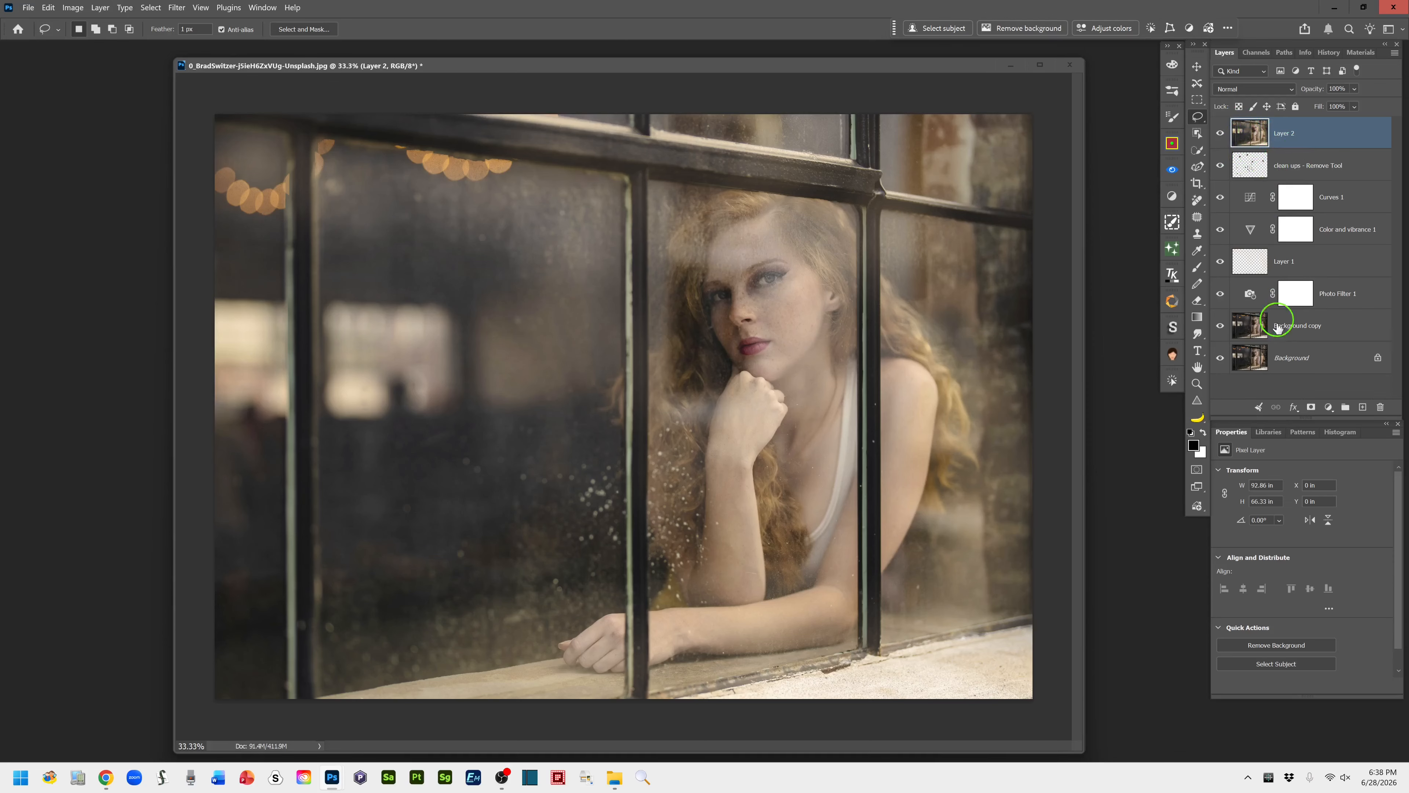
{"action": "double_click", "coordinate": [1291, 142]}
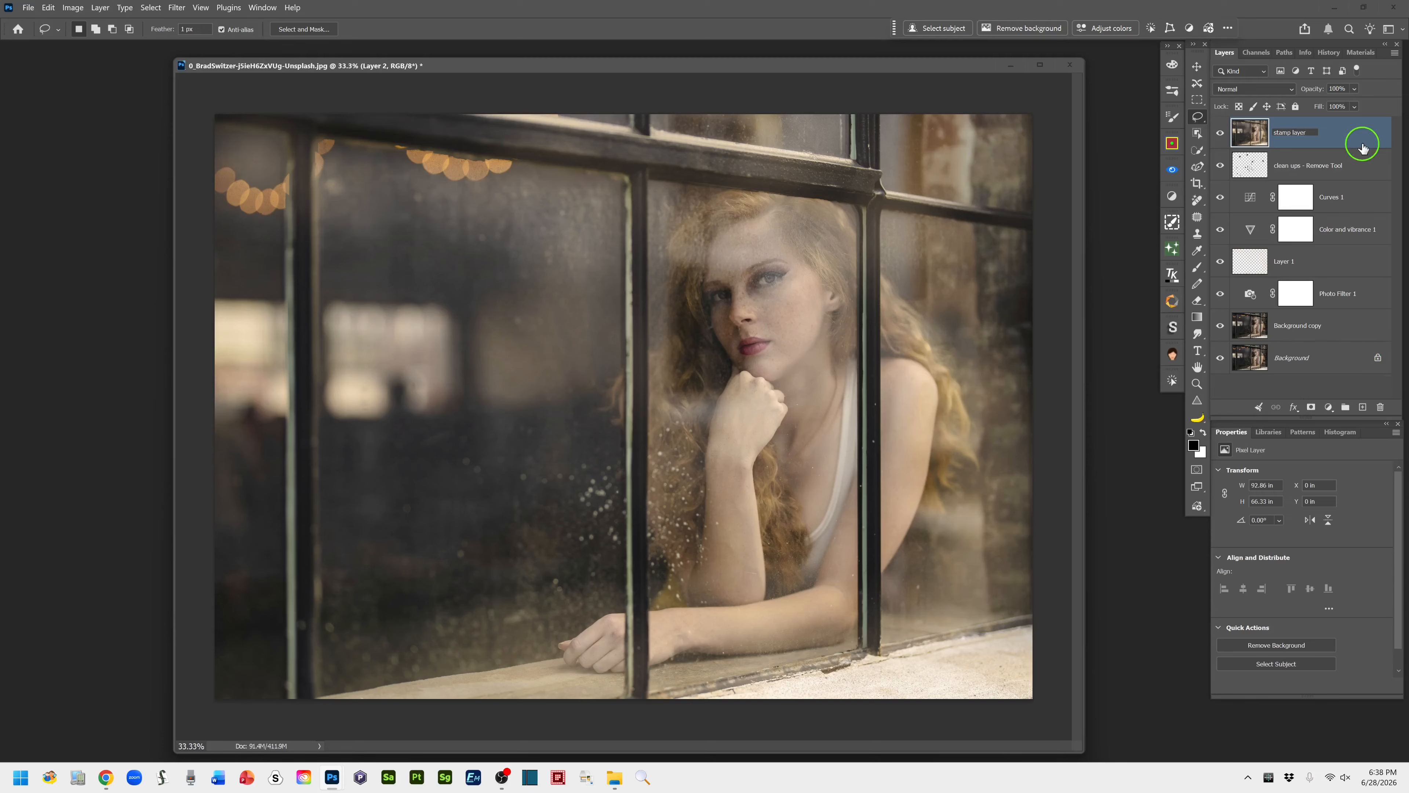
{"action": "left_click", "coordinate": [1323, 140]}
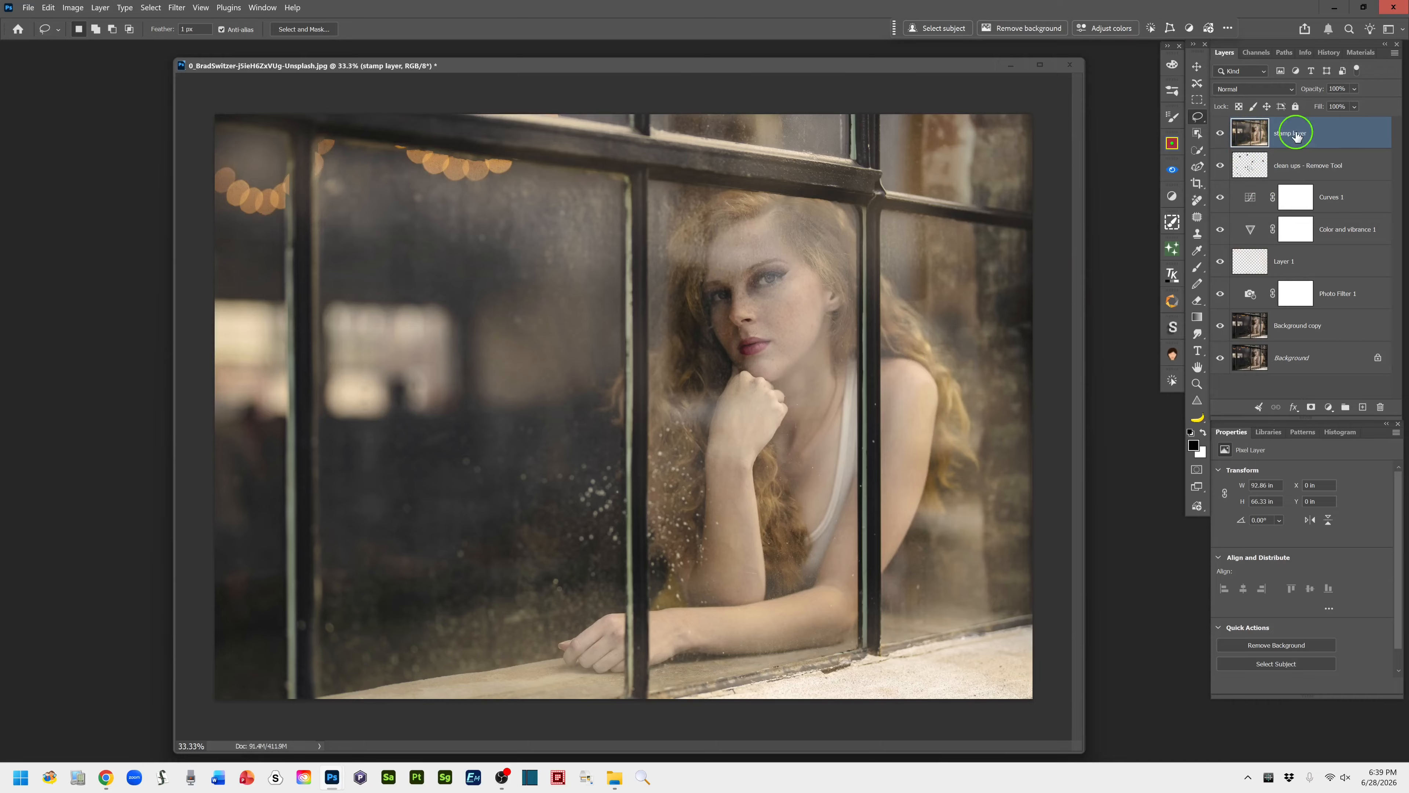
Convert the stamp layer to a Smart Object and open it in the Liquify filter
{"action": "right_click", "coordinate": [1344, 133]}
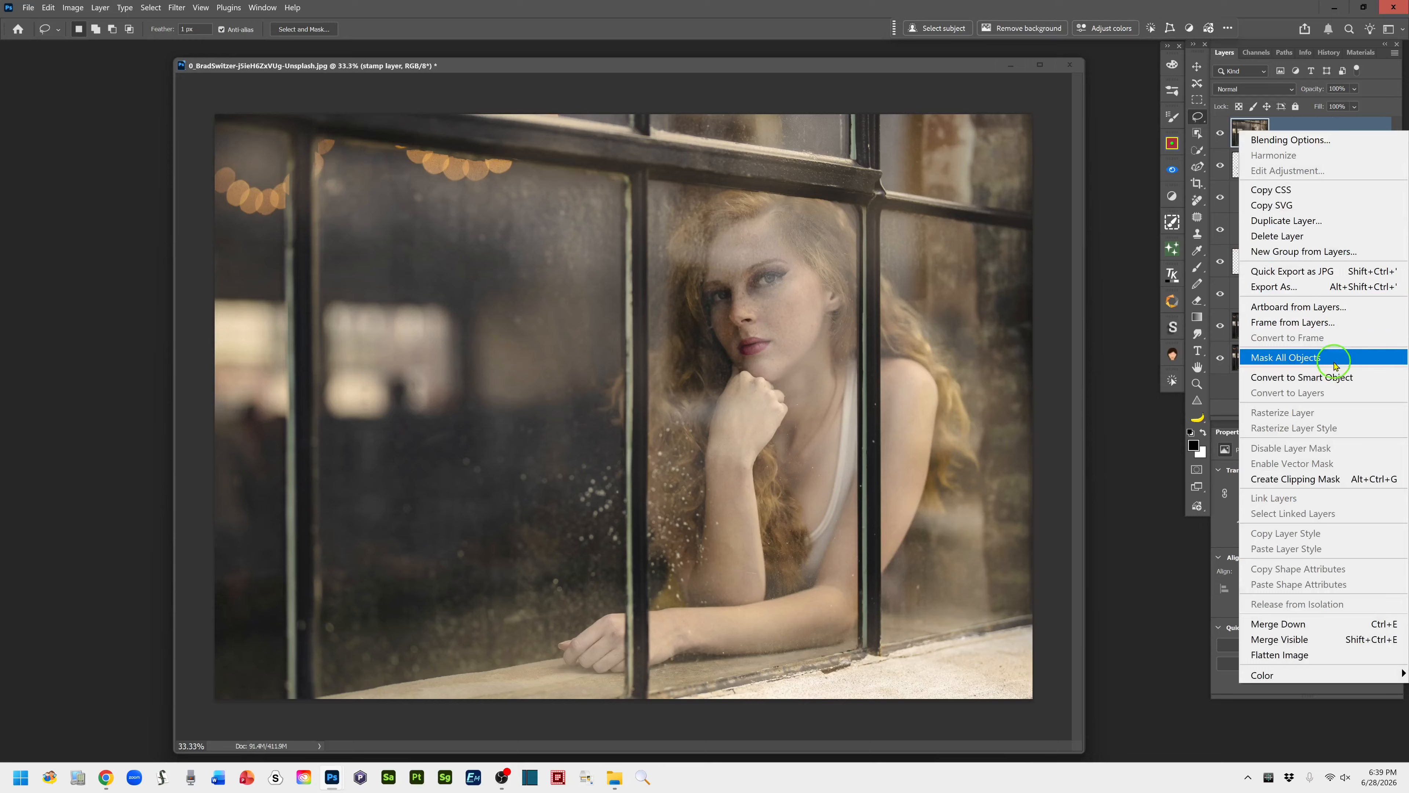
{"action": "left_click", "coordinate": [1340, 378]}
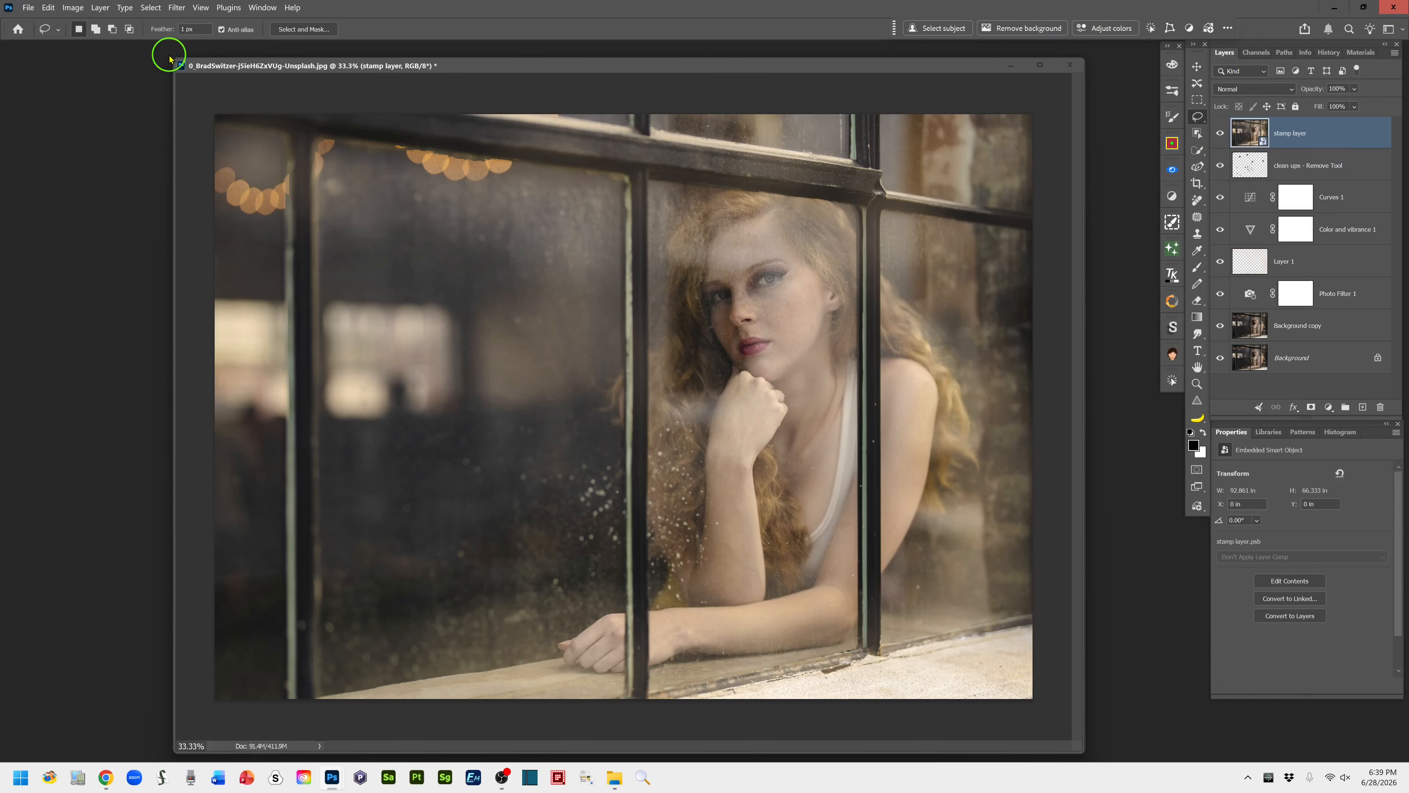
{"action": "left_click", "coordinate": [173, 8]}
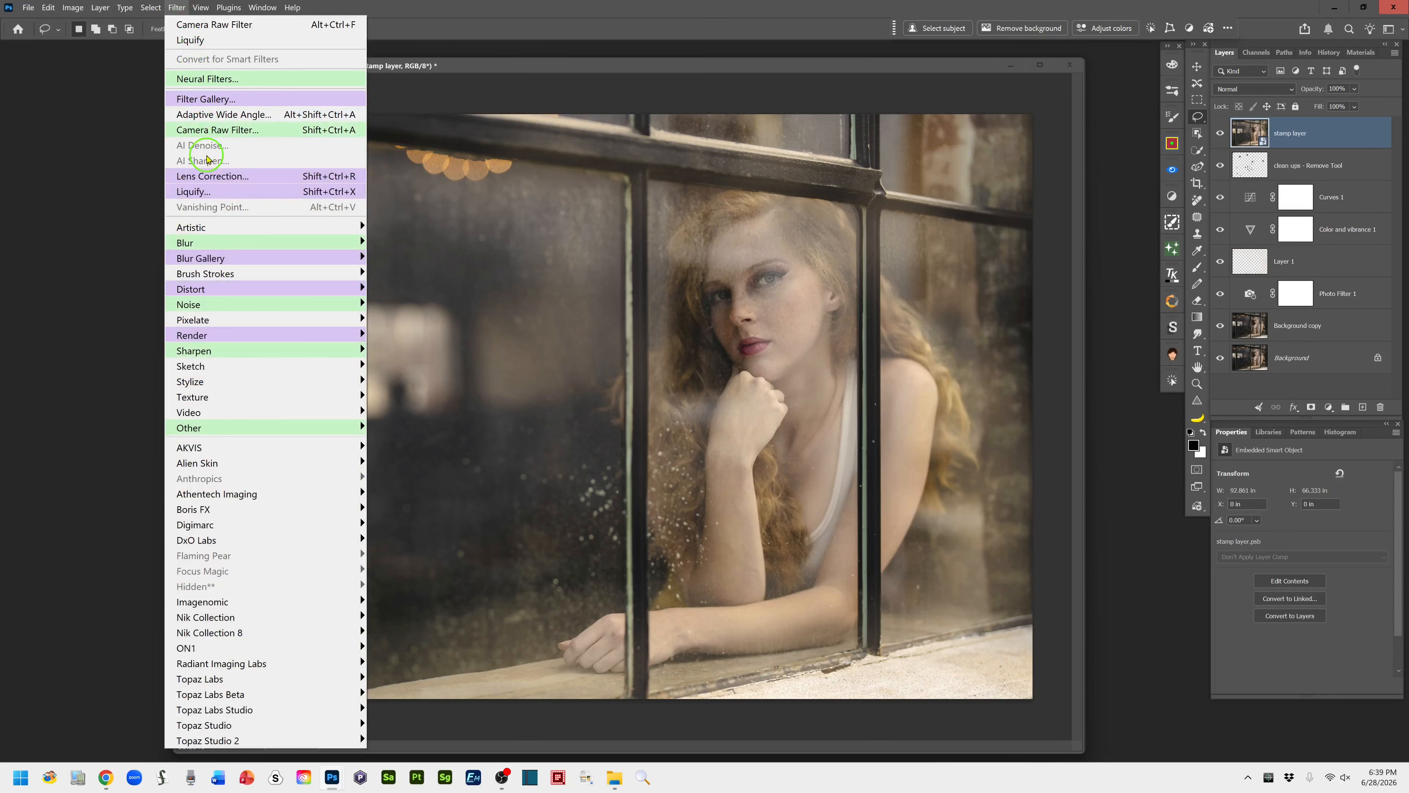
{"action": "left_click", "coordinate": [214, 192]}
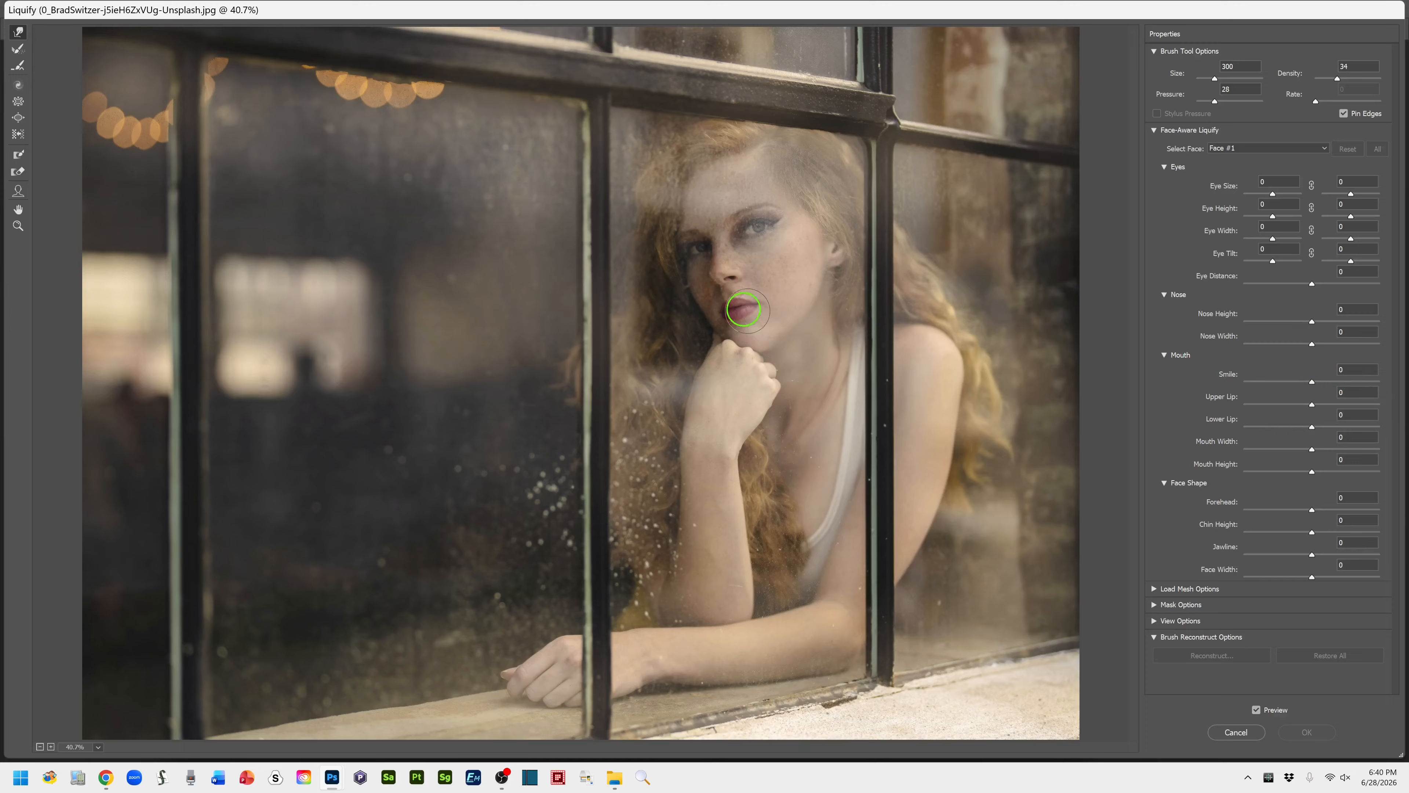
Set the woman's Smile to 58 and Mouth Width to 17 in Face-Aware Liquify
{"action": "left_click", "coordinate": [1312, 384]}
{"action": "left_click_drag", "start_coordinate": [1312, 383], "coordinate": [1346, 383]}
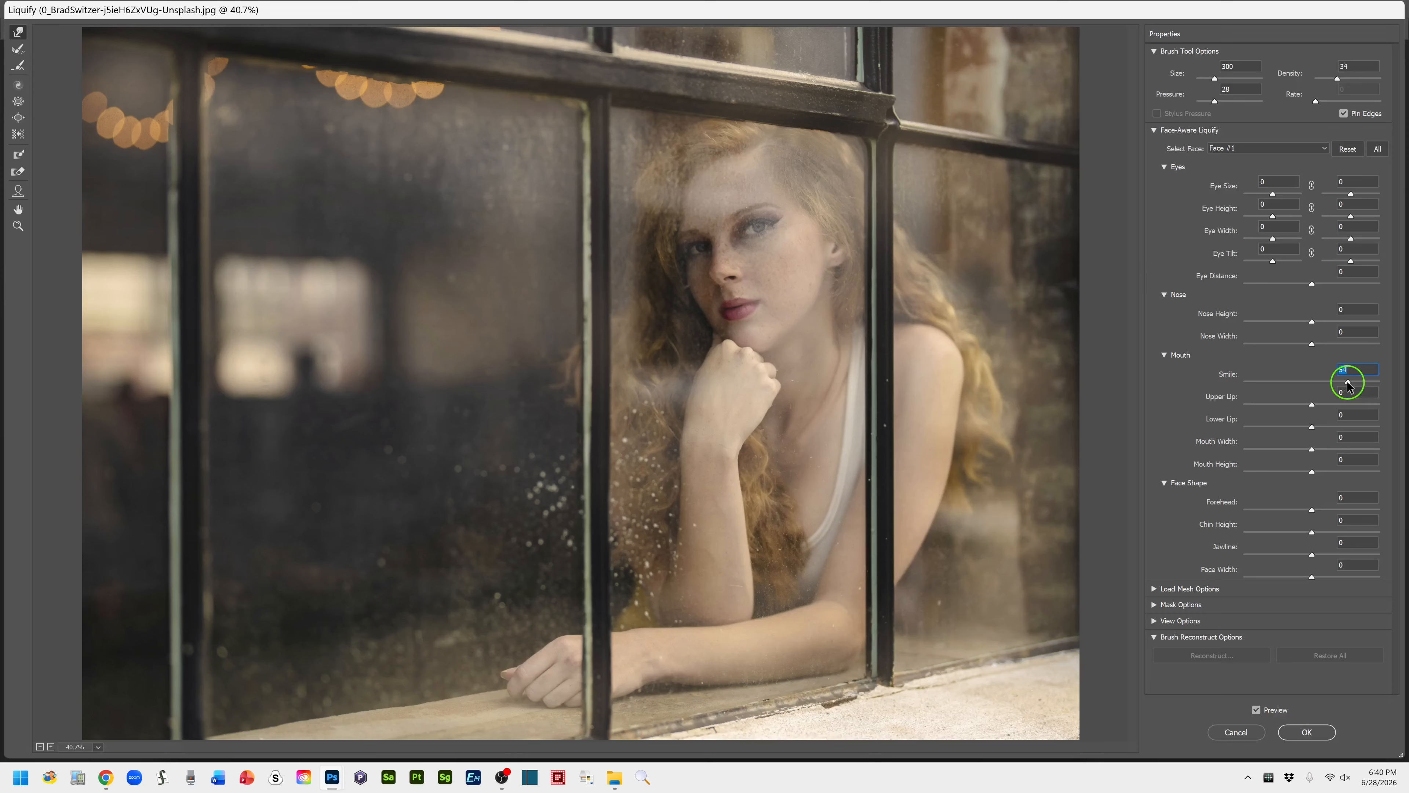
{"action": "left_click_drag", "start_coordinate": [1349, 385], "coordinate": [1351, 385]}
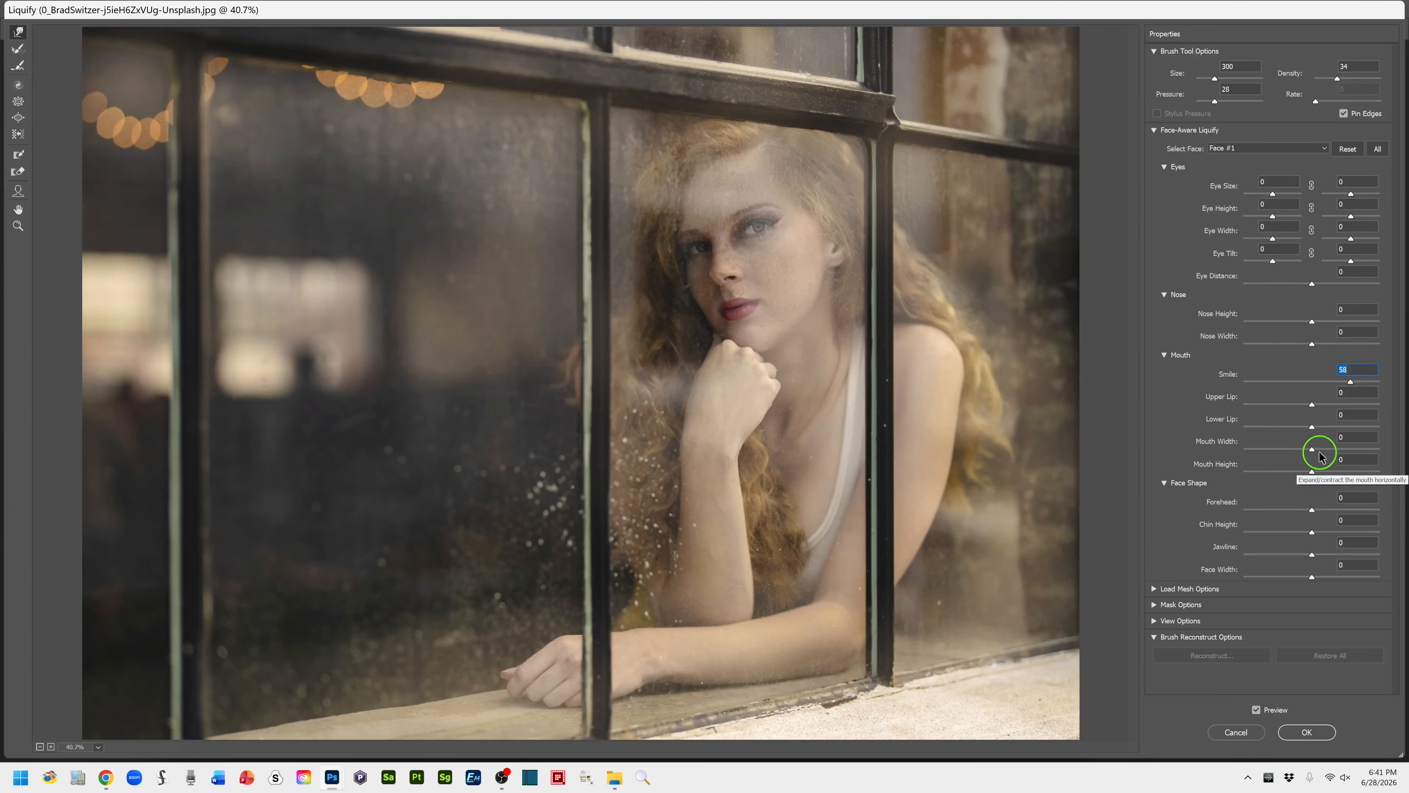
{"action": "left_click_drag", "start_coordinate": [1314, 452], "coordinate": [1324, 450]}
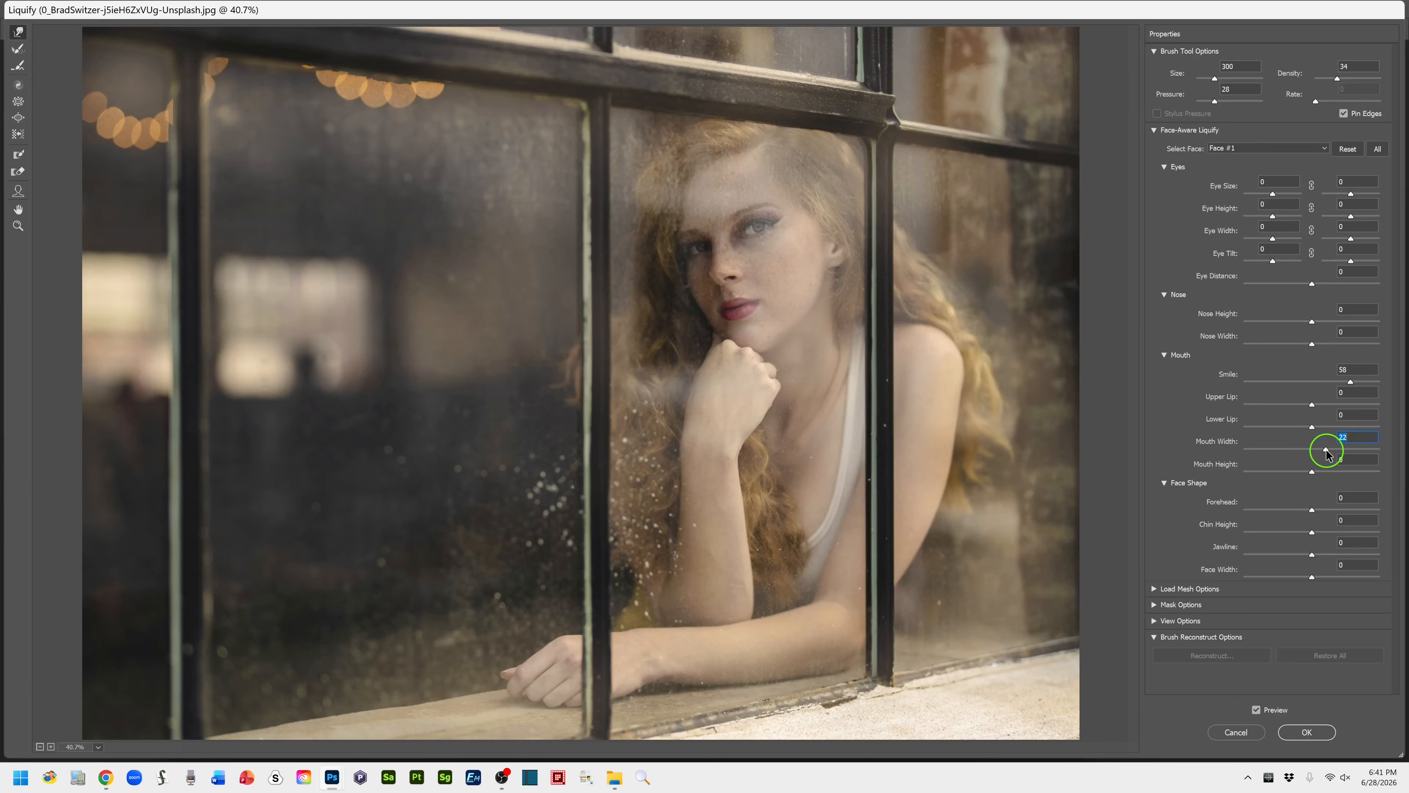
{"action": "mouse_move", "coordinate": [1326, 449]}
{"action": "left_mouse_down"}
{"action": "mouse_move", "coordinate": [1384, 450]}
{"action": "mouse_move", "coordinate": [1325, 453]}
{"action": "left_mouse_up"}
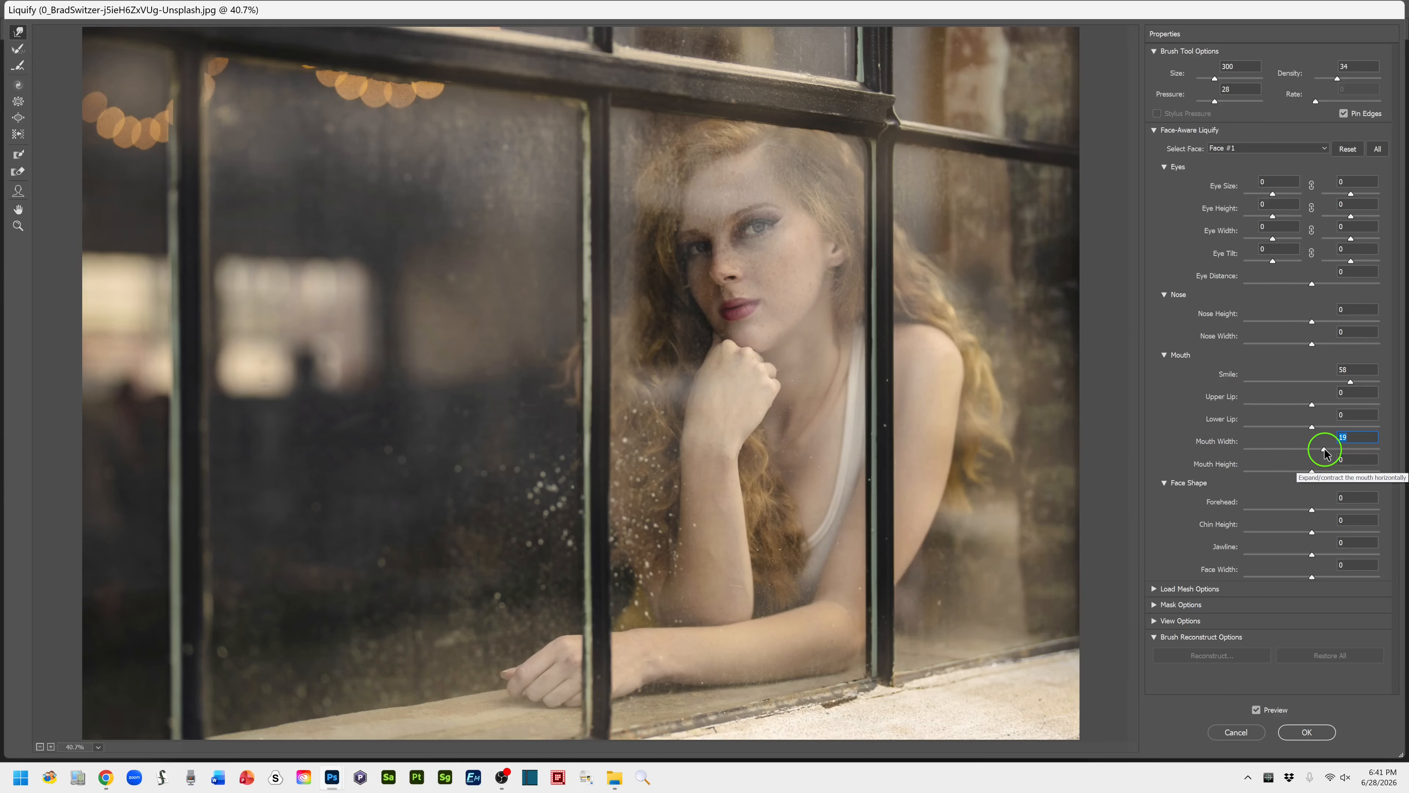
{"action": "left_click_drag", "start_coordinate": [1325, 453], "coordinate": [1324, 453]}
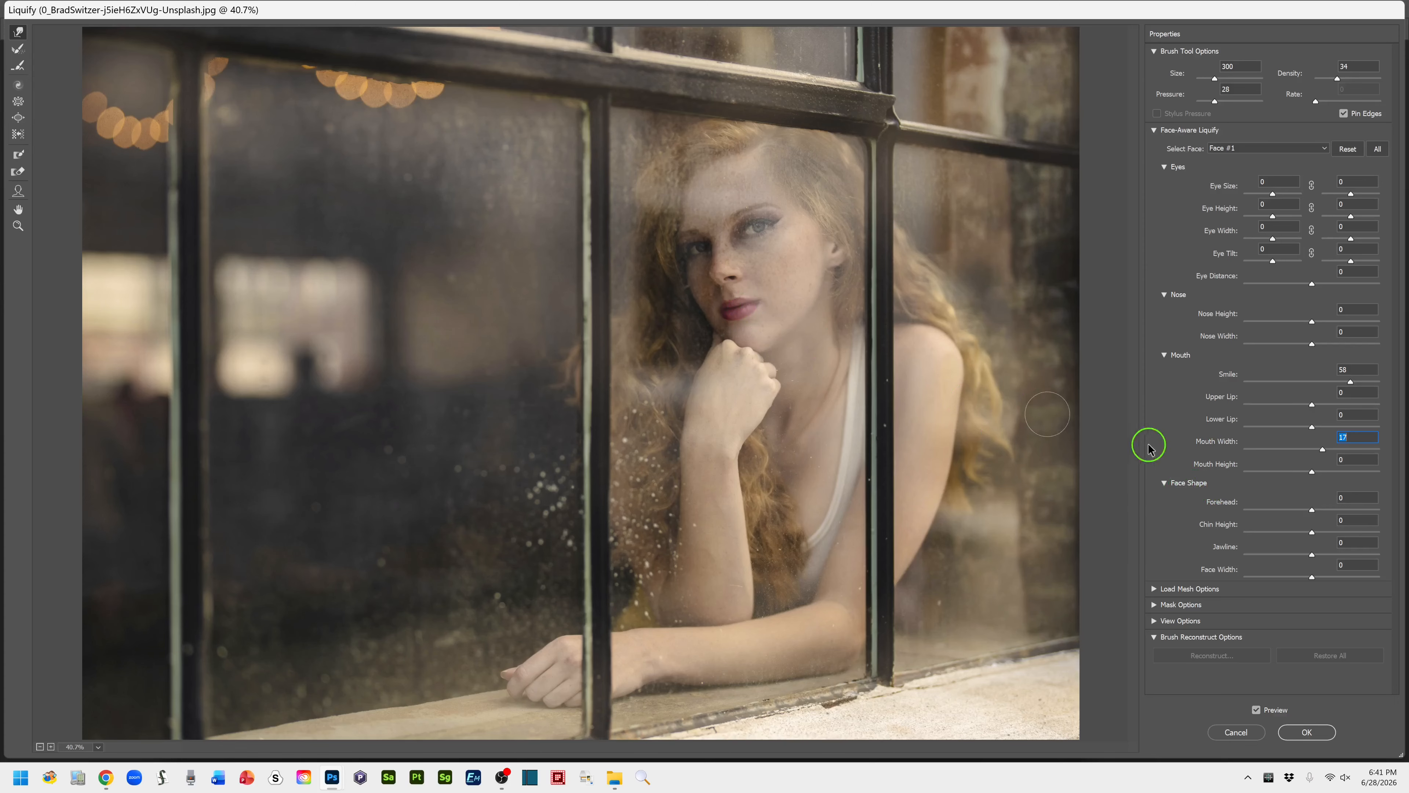
Set the Upper Lip to 8, the Lower Lip to 1 and the Mouth Height to -67
{"action": "left_click", "coordinate": [1312, 405]}
{"action": "mouse_move", "coordinate": [1316, 408]}
{"action": "left_mouse_down"}
{"action": "mouse_move", "coordinate": [1352, 391]}
{"action": "mouse_move", "coordinate": [1270, 395]}
{"action": "mouse_move", "coordinate": [1322, 400]}
{"action": "mouse_move", "coordinate": [1267, 413]}
{"action": "mouse_move", "coordinate": [1318, 412]}
{"action": "left_mouse_up"}
{"action": "mouse_move", "coordinate": [1313, 427]}
{"action": "left_mouse_down"}
{"action": "mouse_move", "coordinate": [1365, 416]}
{"action": "mouse_move", "coordinate": [1255, 424]}
{"action": "mouse_move", "coordinate": [1314, 427]}
{"action": "left_mouse_up"}
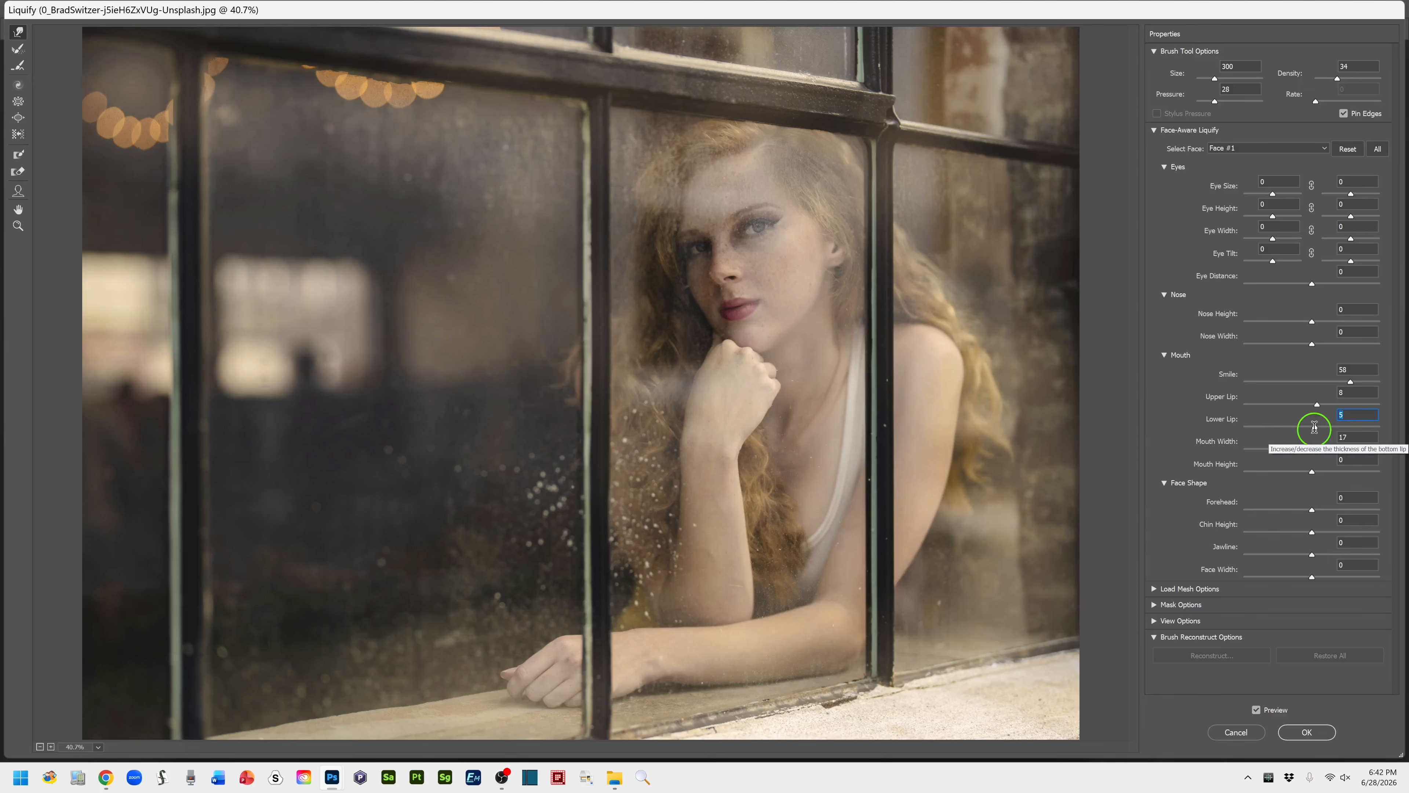
{"action": "left_click_drag", "start_coordinate": [1313, 427], "coordinate": [1313, 428]}
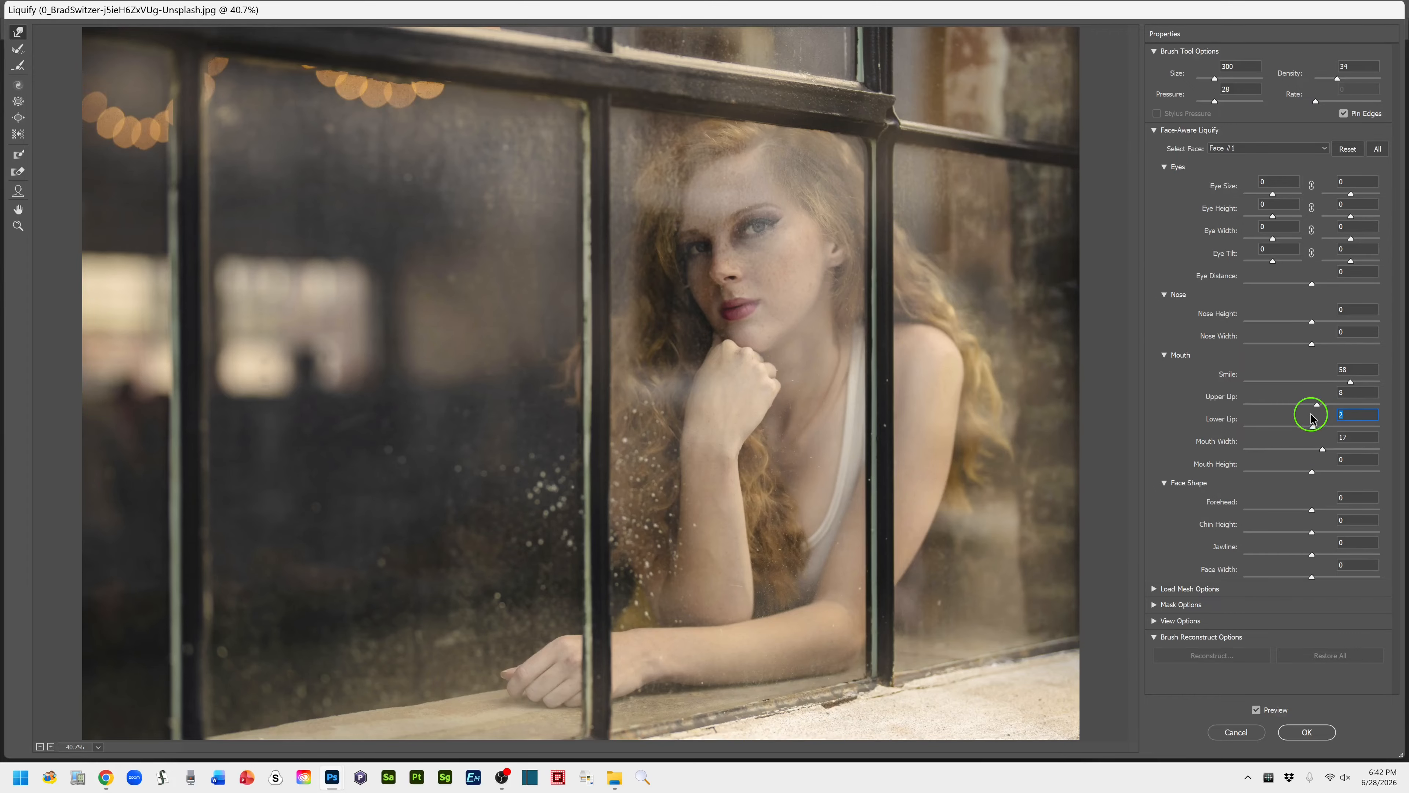
{"action": "type", "text": "1"}
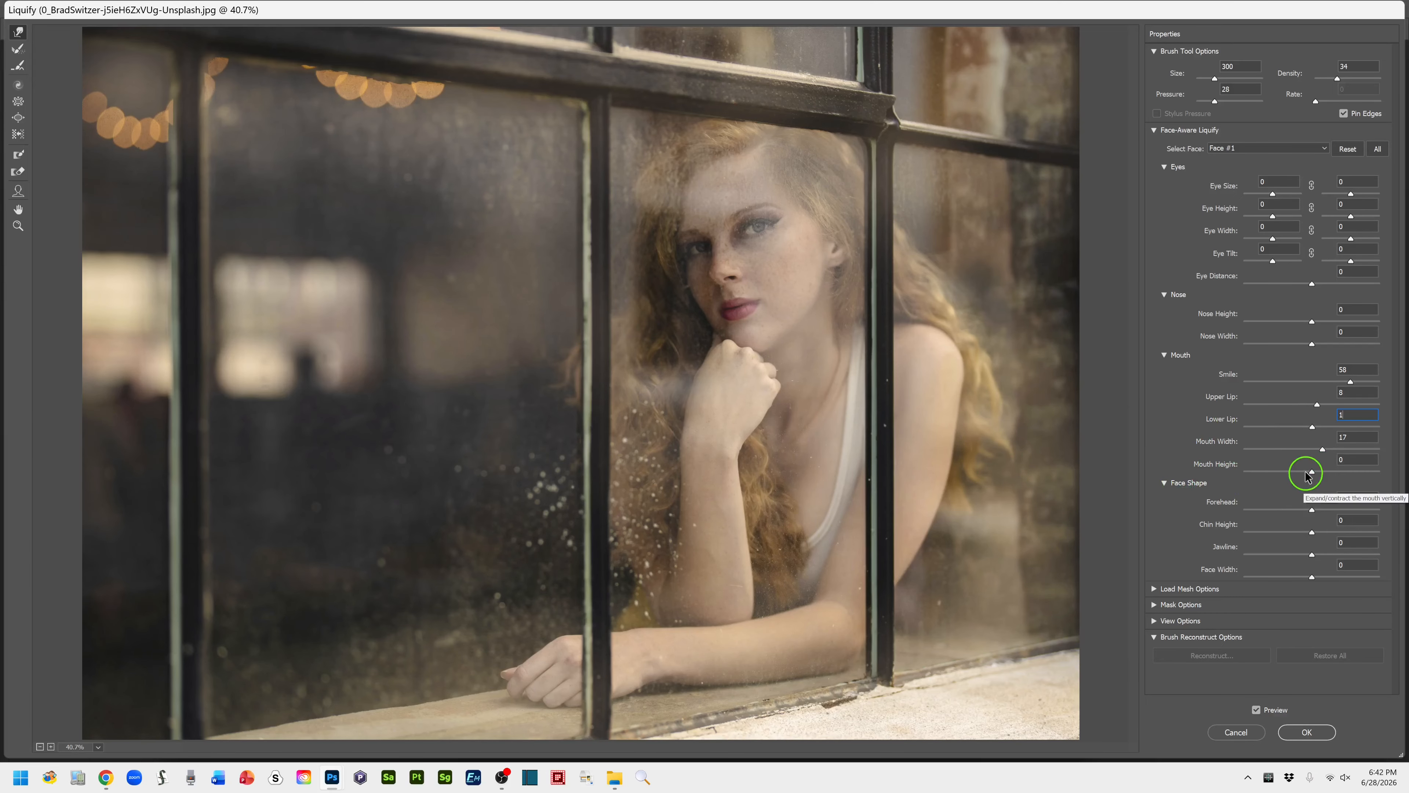
{"action": "left_click_drag", "start_coordinate": [1313, 471], "coordinate": [1265, 479]}
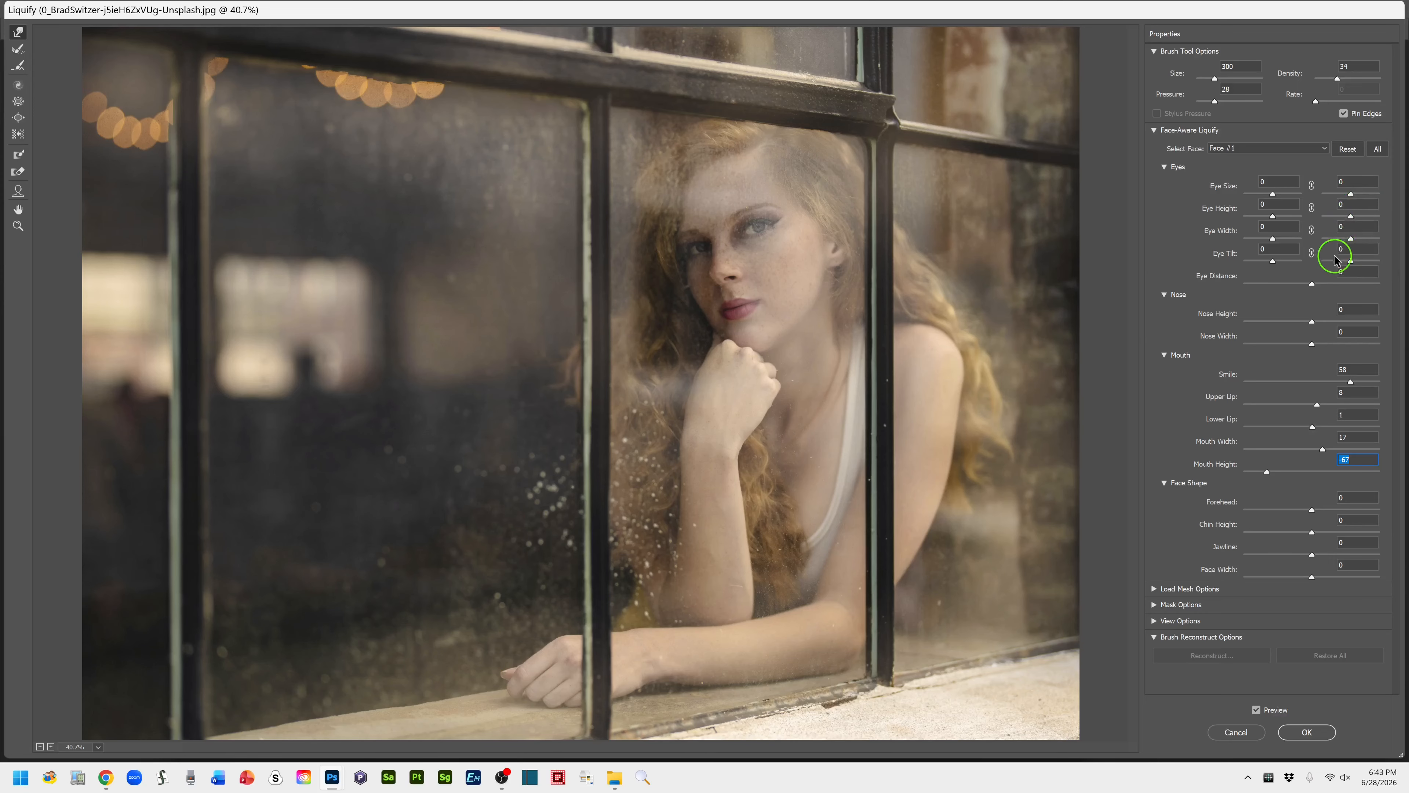
Set the right eye's Eye Tilt to 100 and Eye Width to 17, and the Eye Distance to 42
{"action": "mouse_move", "coordinate": [1351, 263]}
{"action": "left_mouse_down"}
{"action": "mouse_move", "coordinate": [1393, 252]}
{"action": "mouse_move", "coordinate": [1334, 268]}
{"action": "mouse_move", "coordinate": [1373, 268]}
{"action": "left_mouse_up"}
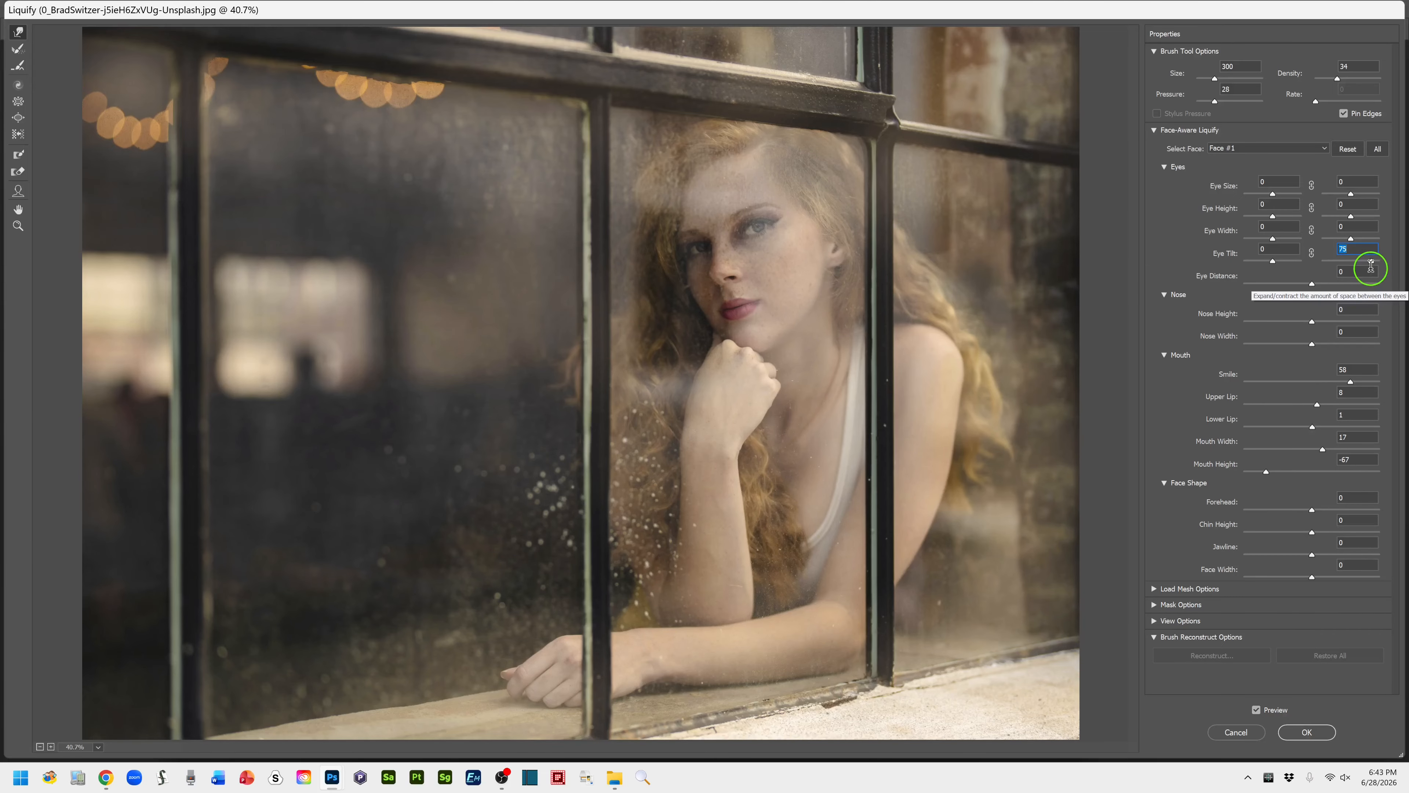
{"action": "left_click_drag", "start_coordinate": [1377, 266], "coordinate": [1380, 262]}
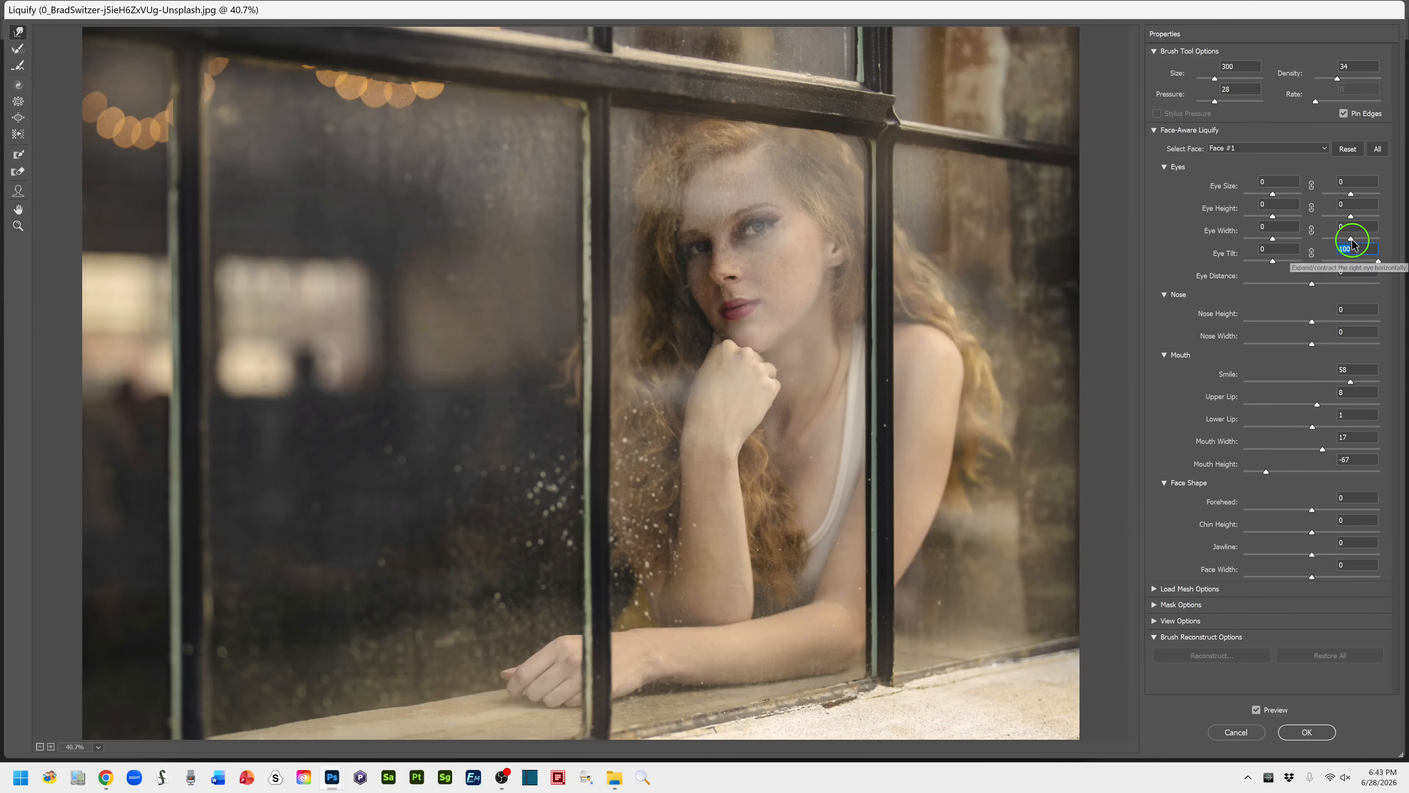
{"action": "mouse_move", "coordinate": [1349, 240]}
{"action": "left_mouse_down"}
{"action": "mouse_move", "coordinate": [1387, 252]}
{"action": "mouse_move", "coordinate": [1305, 247]}
{"action": "mouse_move", "coordinate": [1358, 250]}
{"action": "left_mouse_up"}
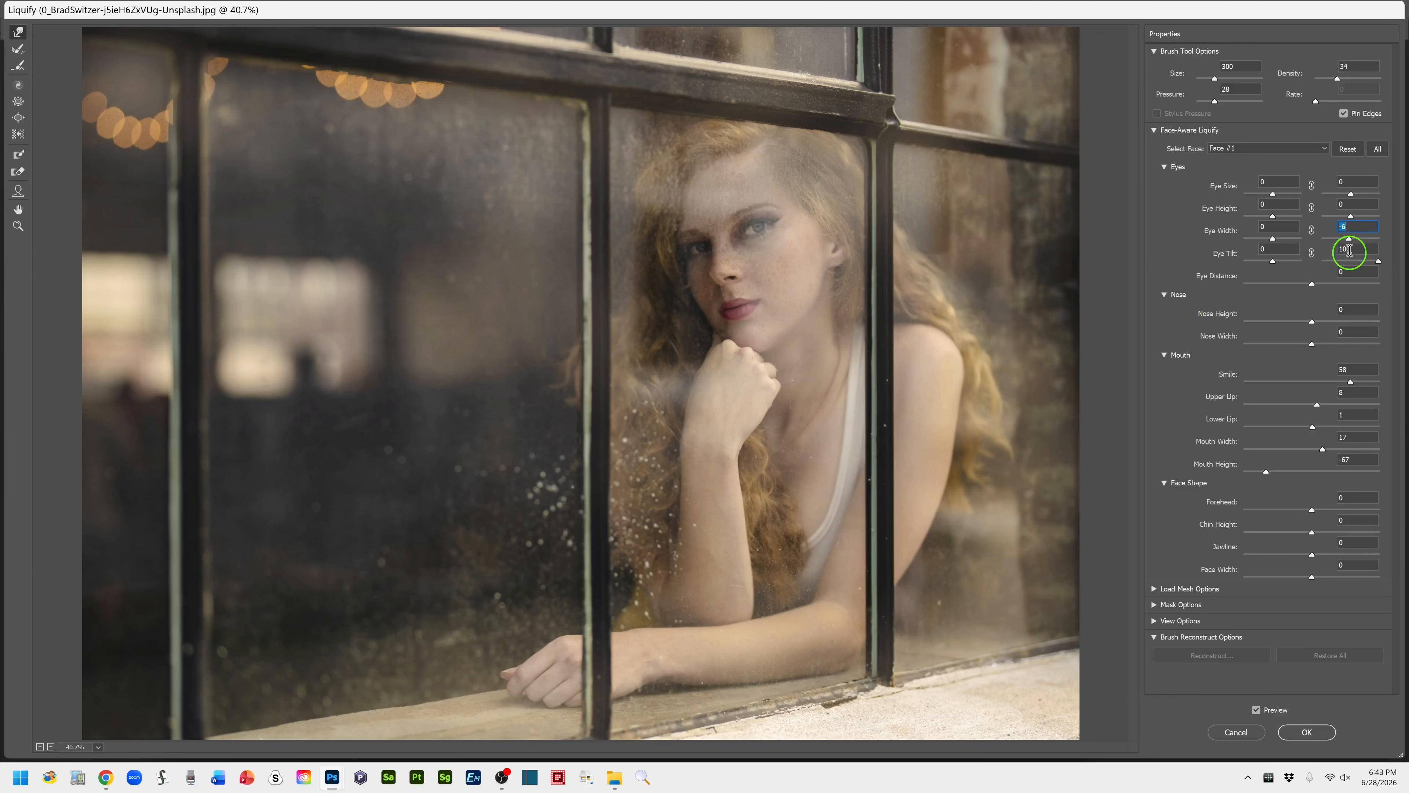
{"action": "mouse_move", "coordinate": [1349, 250]}
{"action": "left_mouse_down"}
{"action": "mouse_move", "coordinate": [1334, 246]}
{"action": "mouse_move", "coordinate": [1351, 248]}
{"action": "left_mouse_up"}
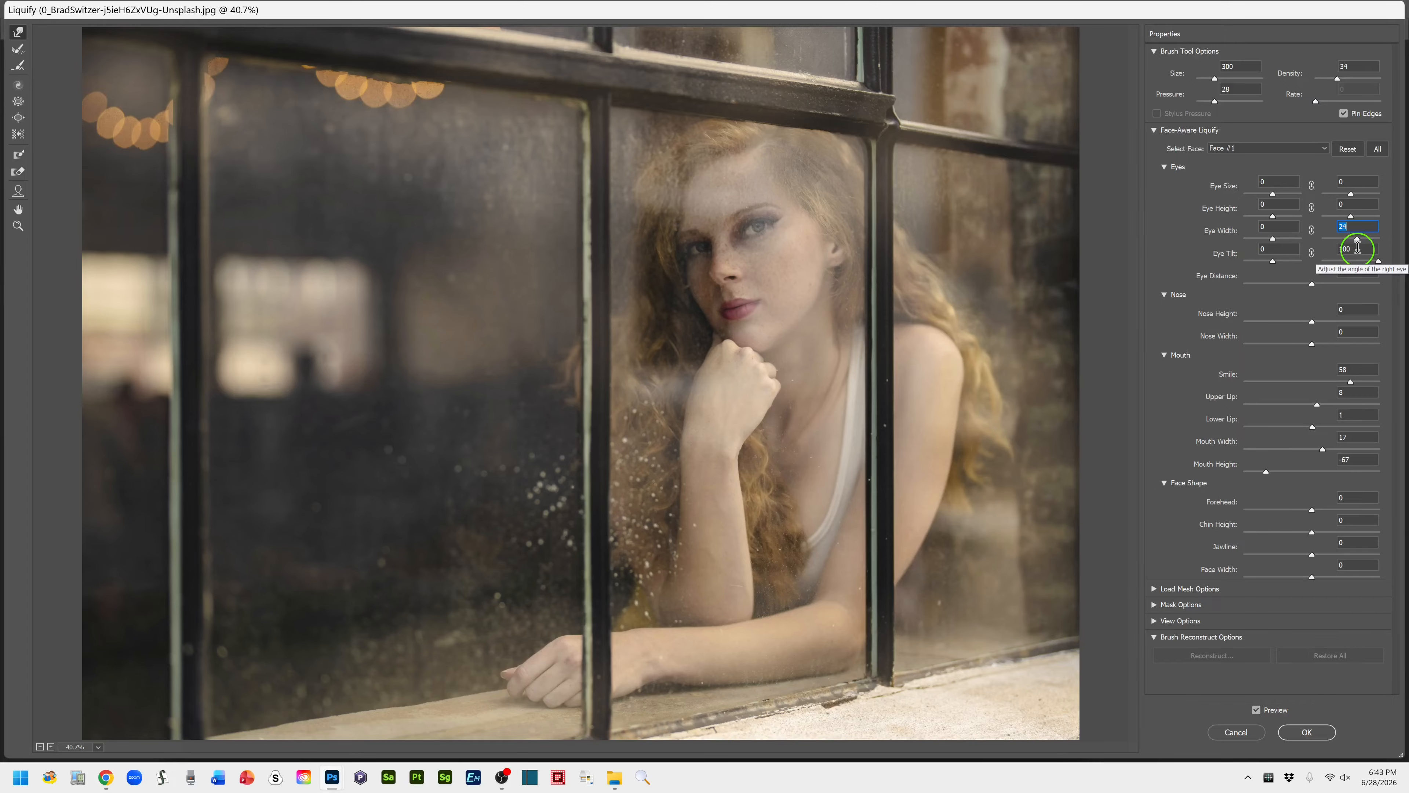
{"action": "left_click_drag", "start_coordinate": [1357, 248], "coordinate": [1351, 247]}
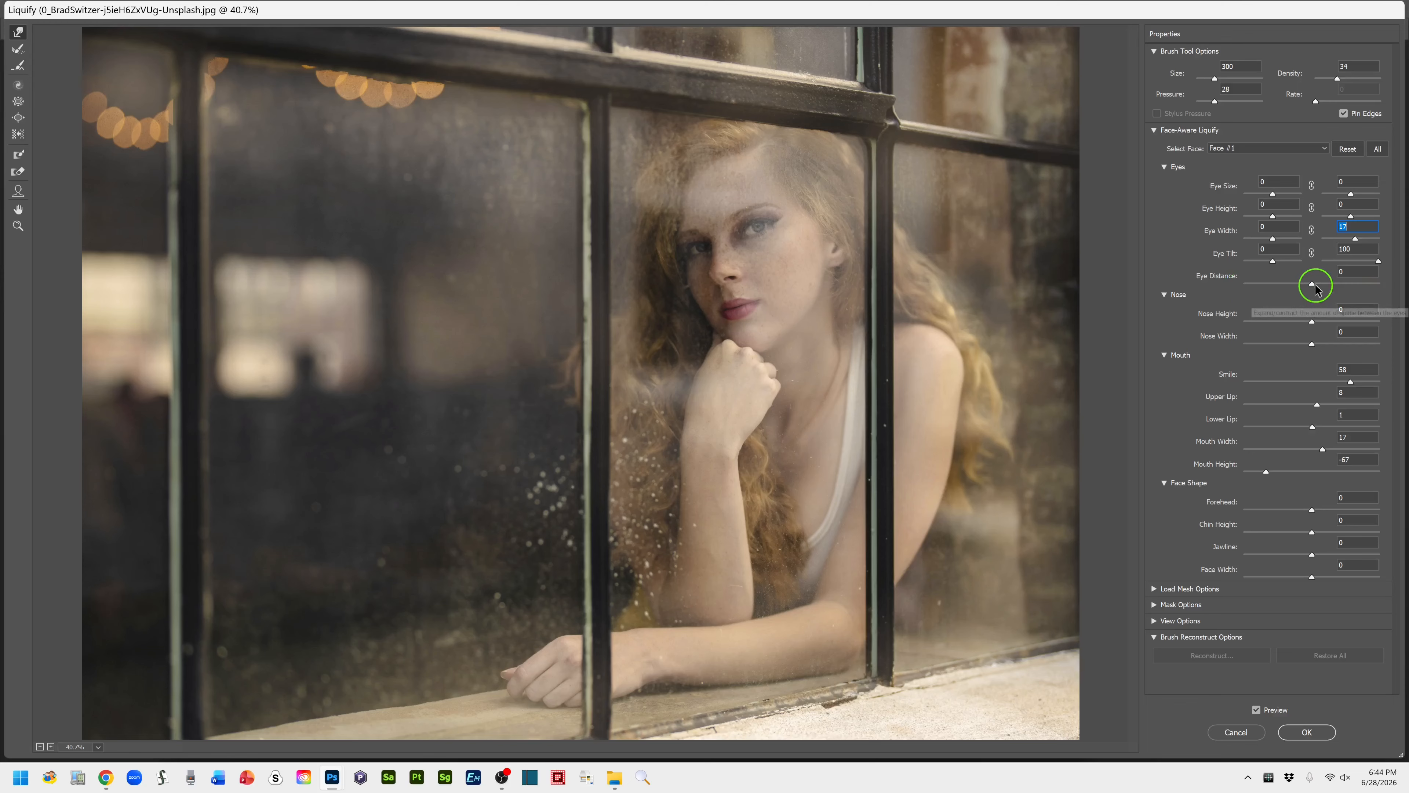
{"action": "mouse_move", "coordinate": [1312, 284]}
{"action": "left_mouse_down"}
{"action": "mouse_move", "coordinate": [1266, 290]}
{"action": "mouse_move", "coordinate": [1341, 292]}
{"action": "mouse_move", "coordinate": [1266, 292]}
{"action": "mouse_move", "coordinate": [1319, 293]}
{"action": "left_mouse_up"}
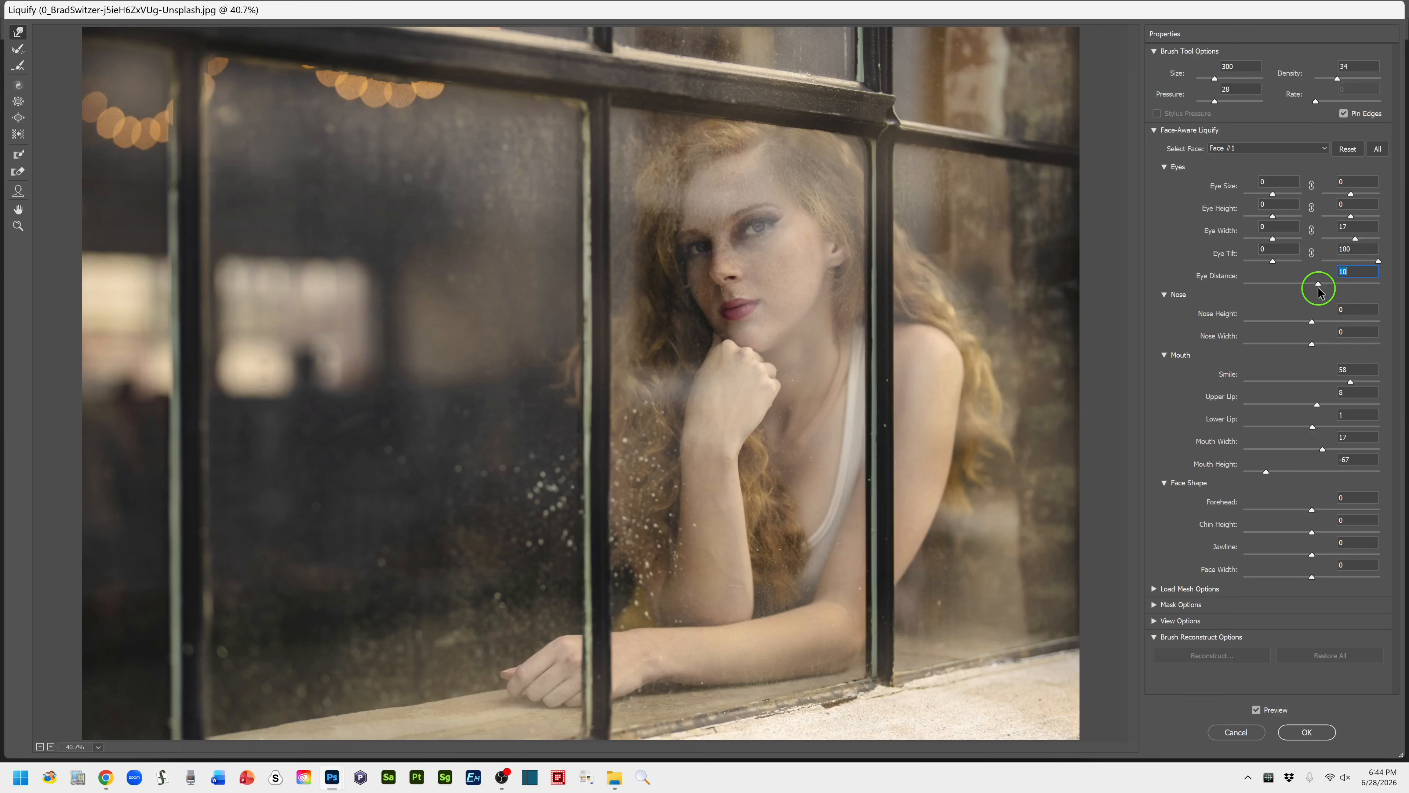
{"action": "left_click_drag", "start_coordinate": [1318, 290], "coordinate": [1330, 292]}
Compare the face before and after with the Liquify preview and apply the filter to the stamp layer
{"action": "left_click", "coordinate": [1256, 710]}
{"action": "left_click", "coordinate": [1256, 710]}
{"action": "left_click", "coordinate": [1256, 710]}
{"action": "left_click", "coordinate": [1257, 712]}
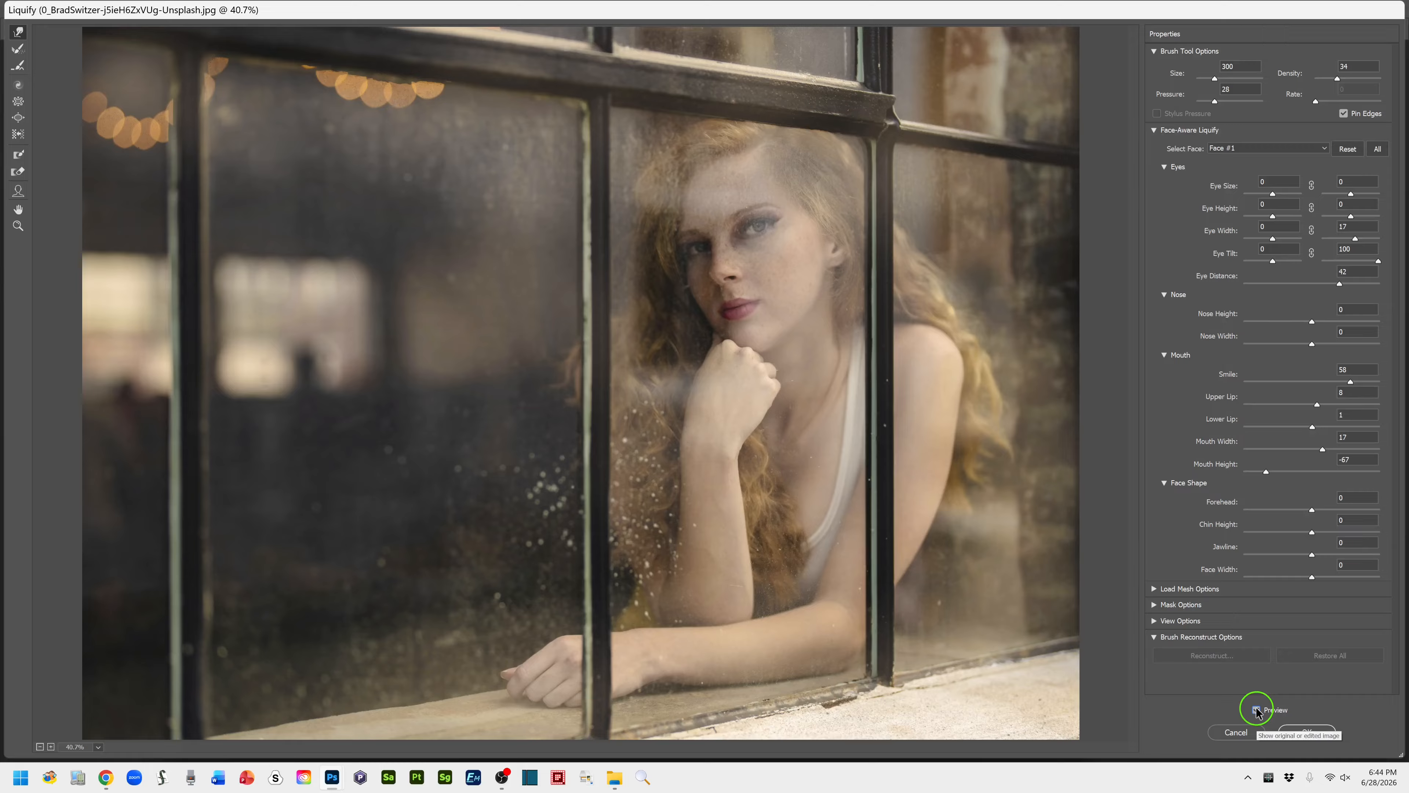
{"action": "left_click", "coordinate": [1256, 711]}
{"action": "left_click", "coordinate": [1256, 711]}
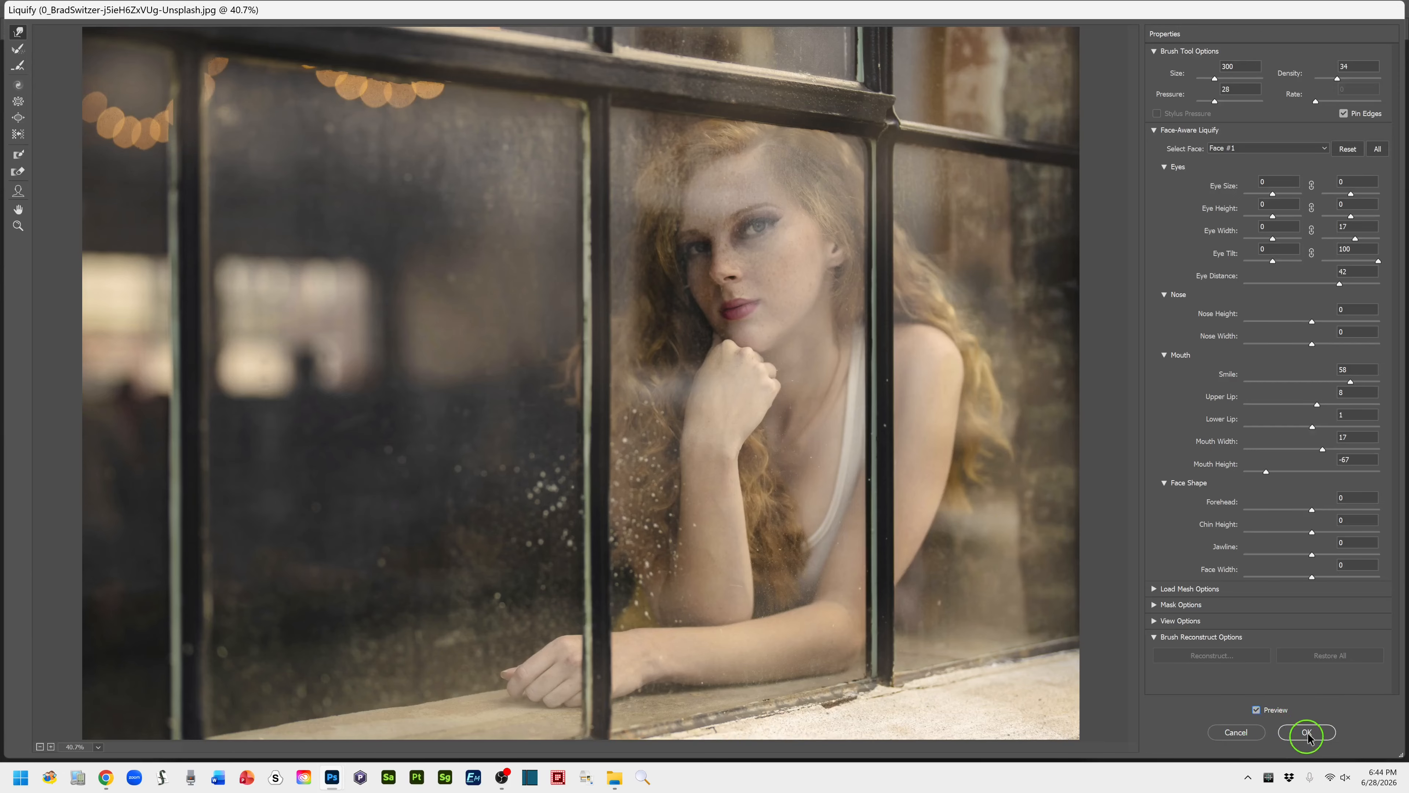
{"action": "left_click", "coordinate": [1310, 731]}
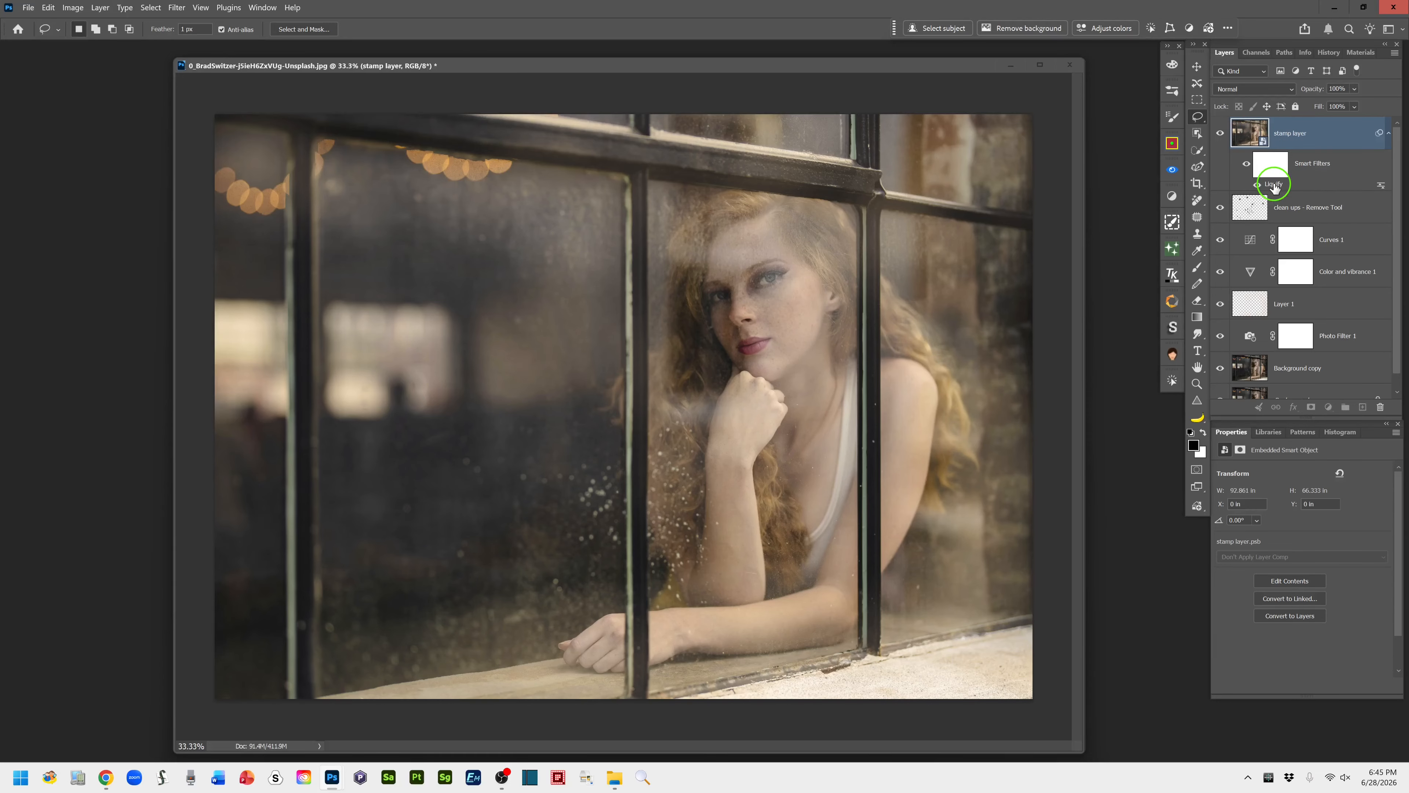
Reopen the stamp layer's Liquify smart filter to review its stored settings, and leave it without changes
{"action": "double_click", "coordinate": [1274, 187]}
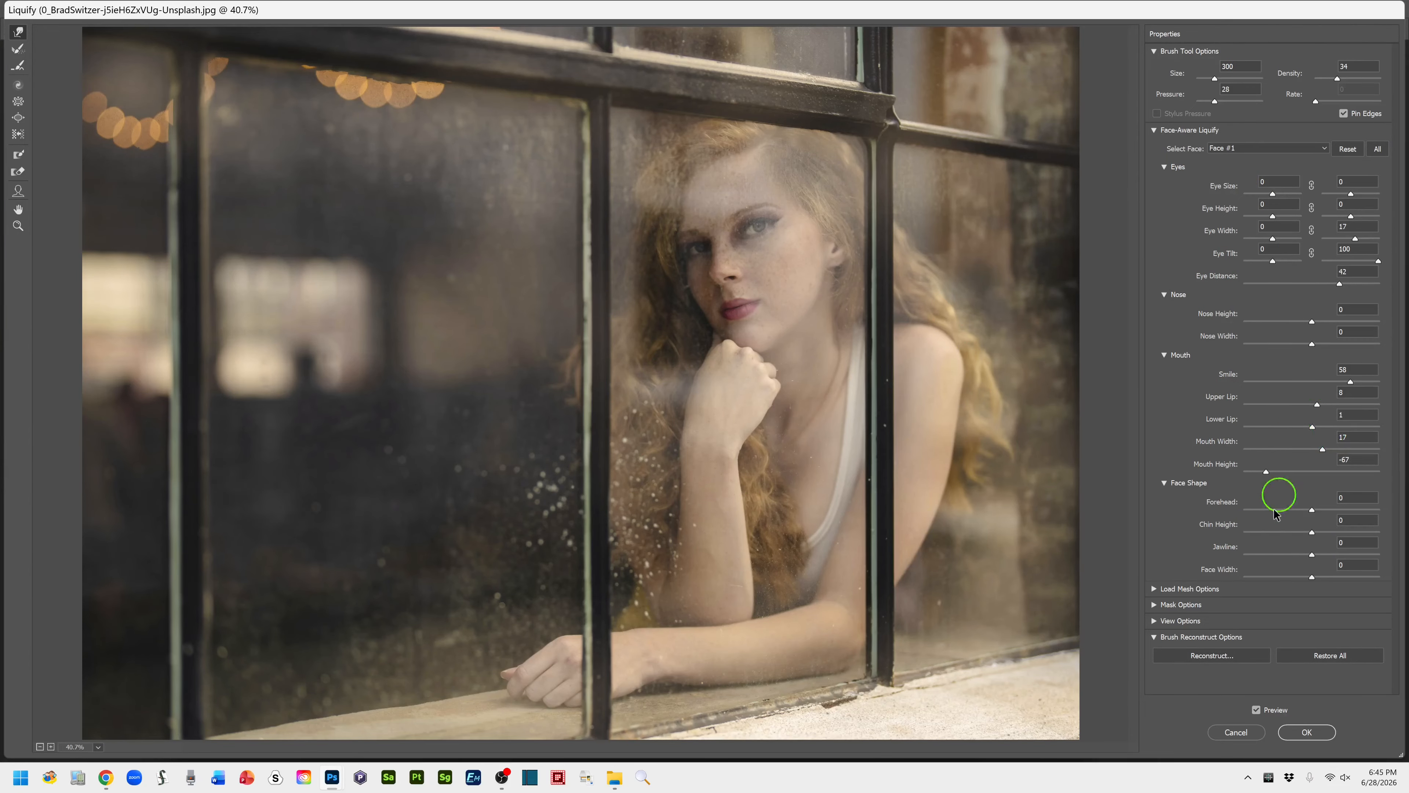
{"action": "left_click", "coordinate": [1232, 733]}
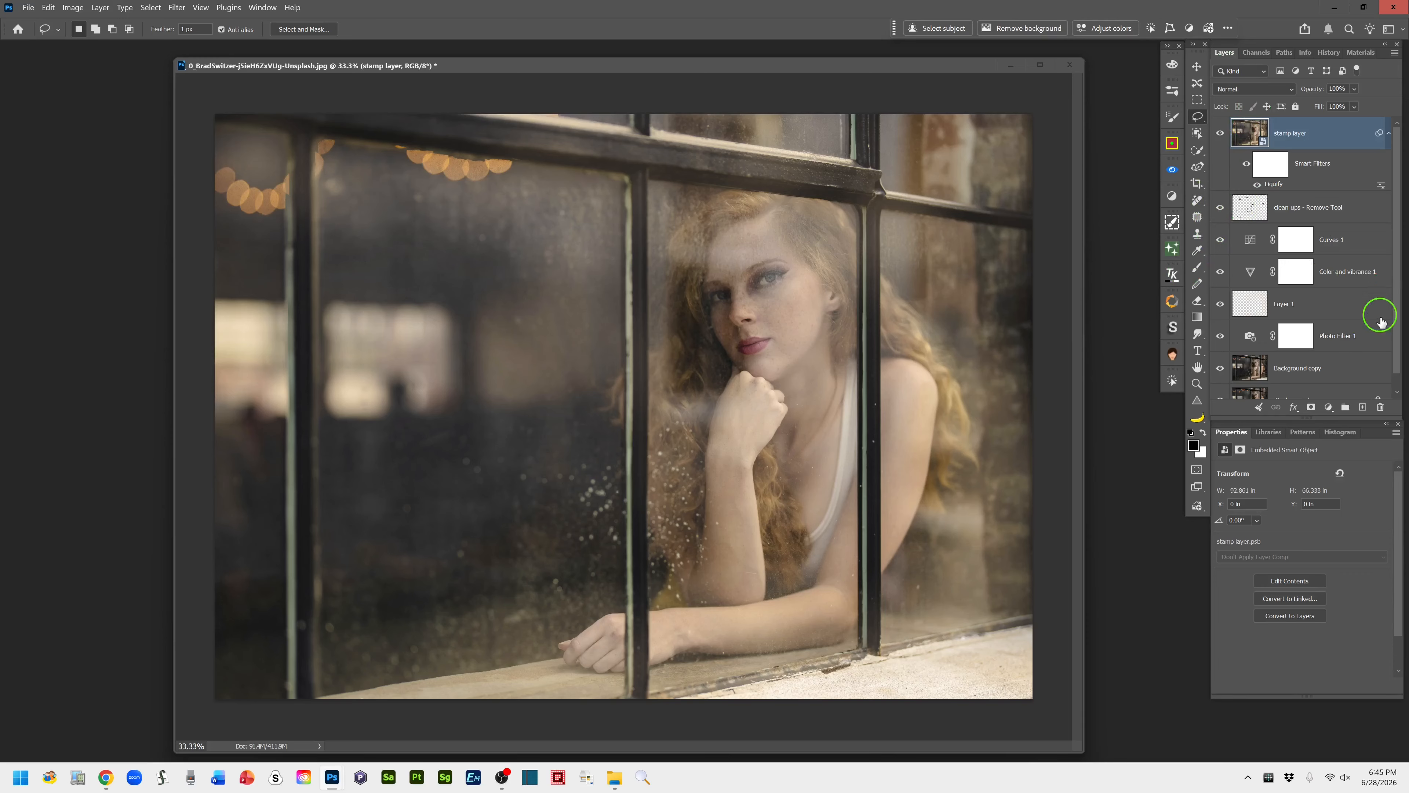
Fill a new layer above the stamp layer with 100% black and reduce the layer's opacity to 61%
{"action": "left_click", "coordinate": [1363, 409]}
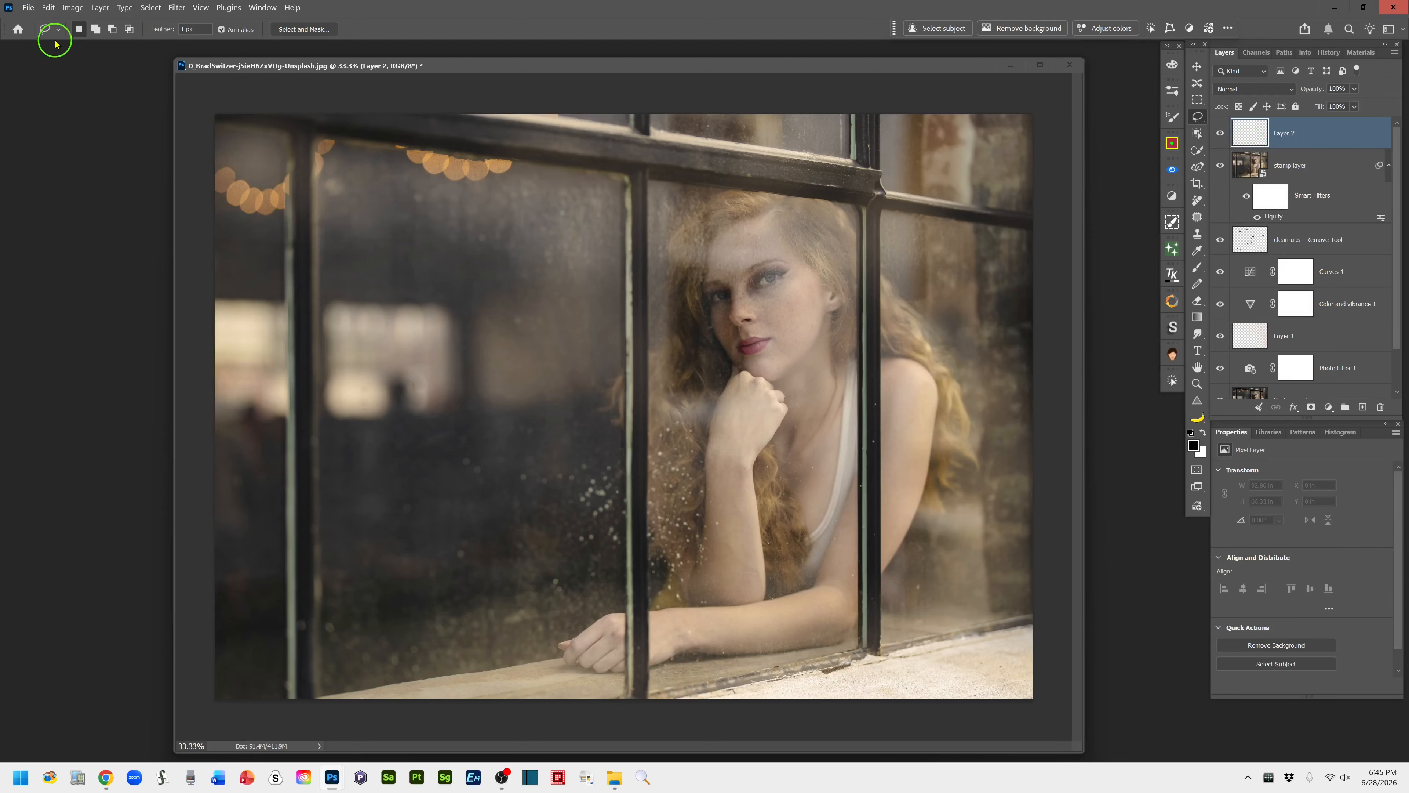
{"action": "left_click", "coordinate": [48, 8]}
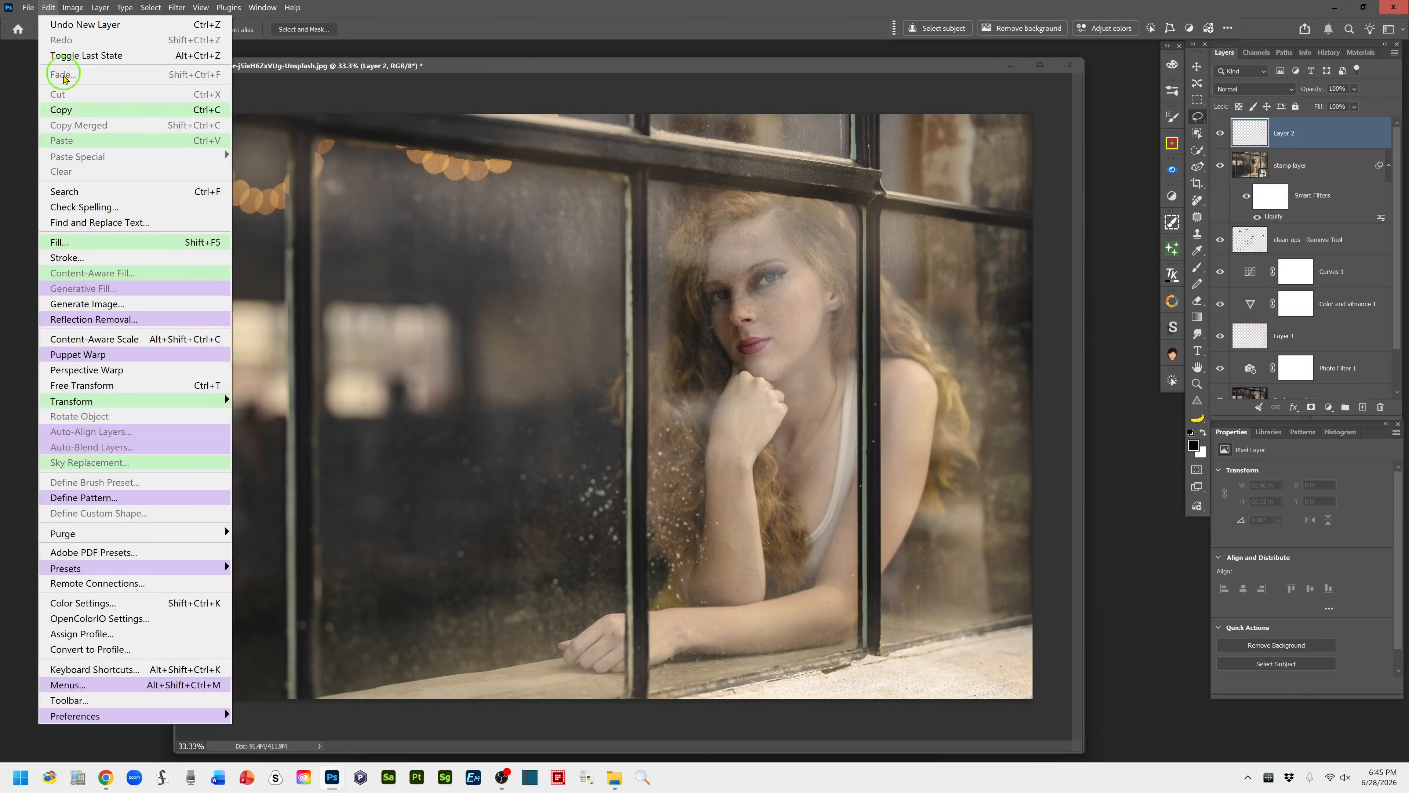
{"action": "left_click", "coordinate": [96, 241]}
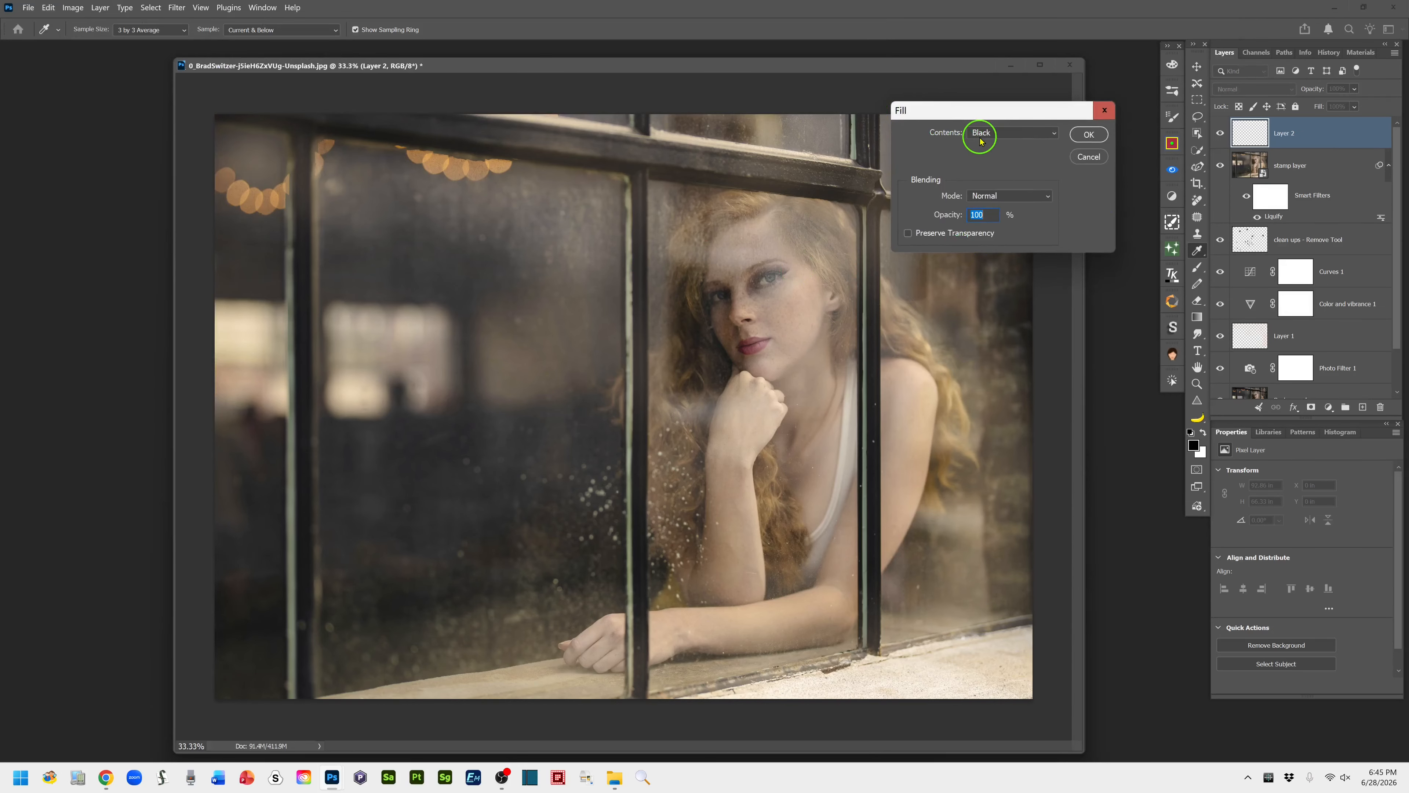
{"action": "left_click", "coordinate": [1089, 136]}
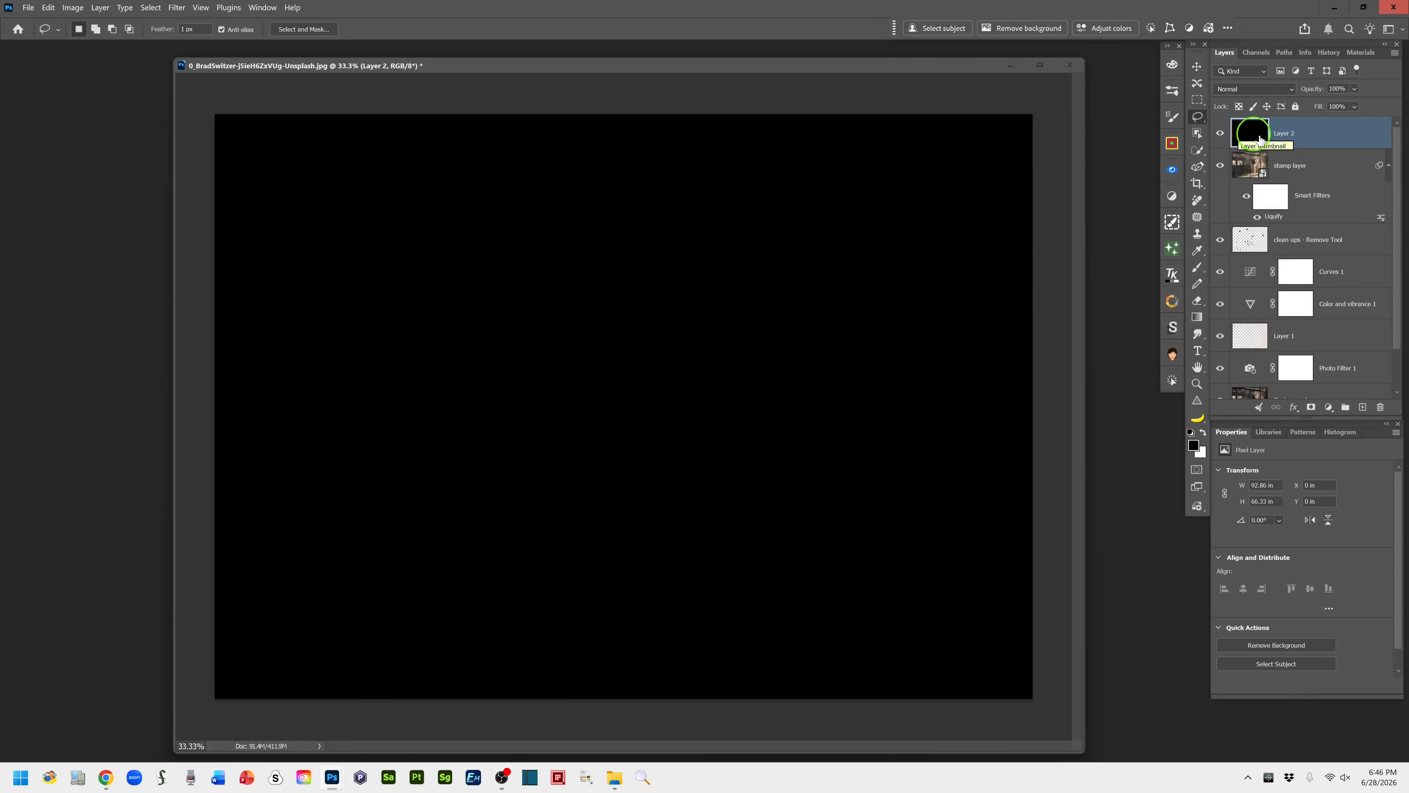
{"action": "left_click_drag", "start_coordinate": [1321, 90], "coordinate": [1294, 90]}
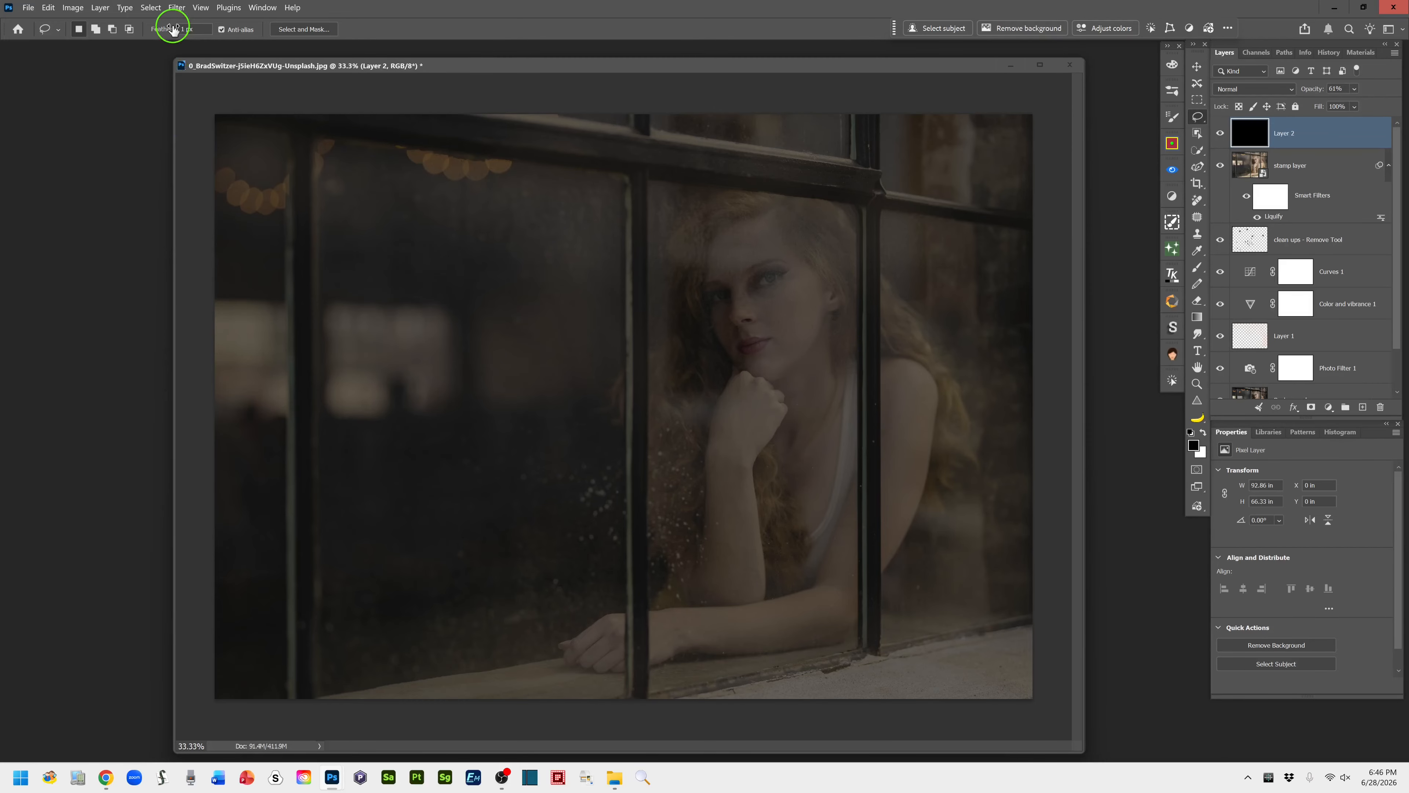
Start the Lens Flare filter on the black layer, try the 35mm Prime lens and choose 105mm Prime
{"action": "left_click", "coordinate": [175, 8]}
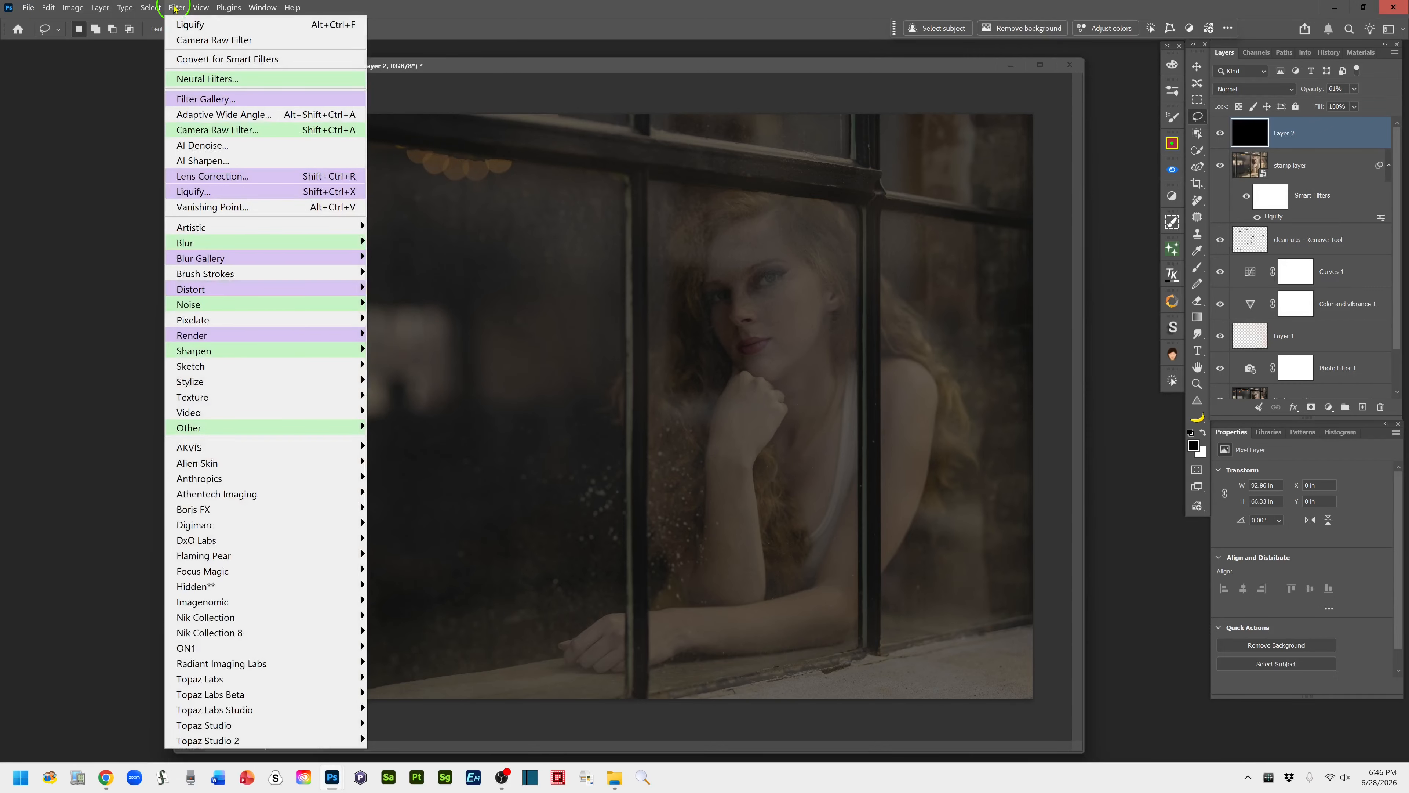
{"action": "mouse_move", "coordinate": [263, 341]}
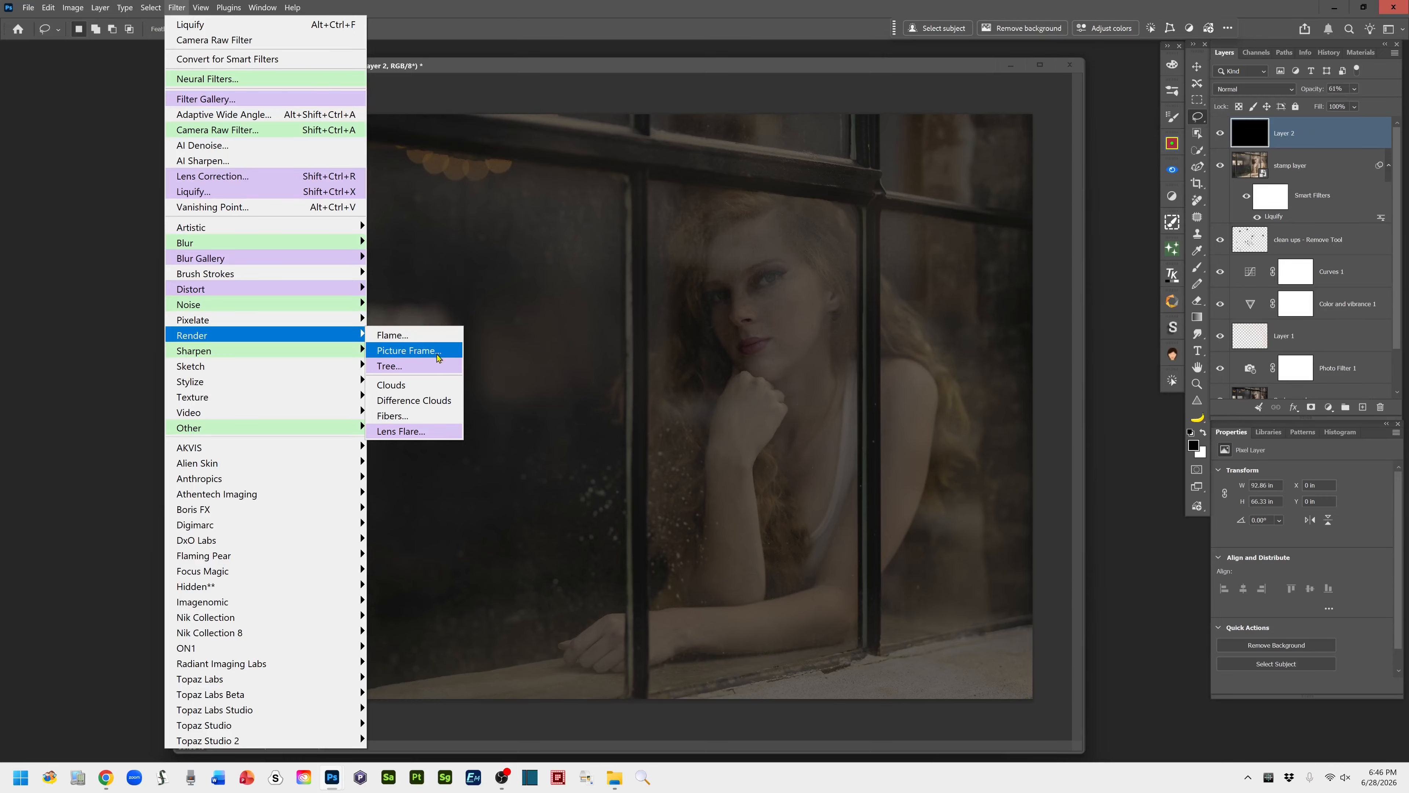
{"action": "left_click", "coordinate": [444, 433]}
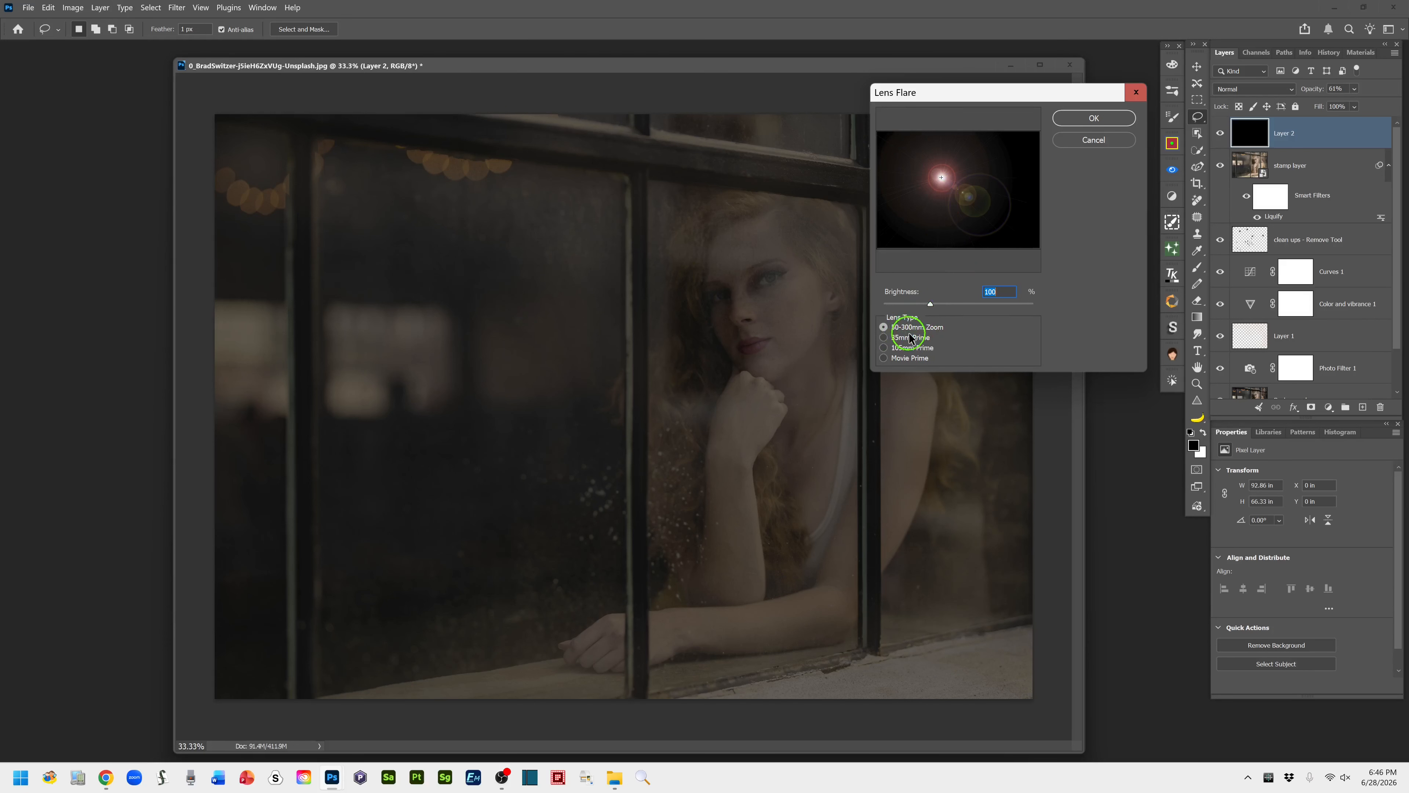
{"action": "left_click", "coordinate": [883, 337]}
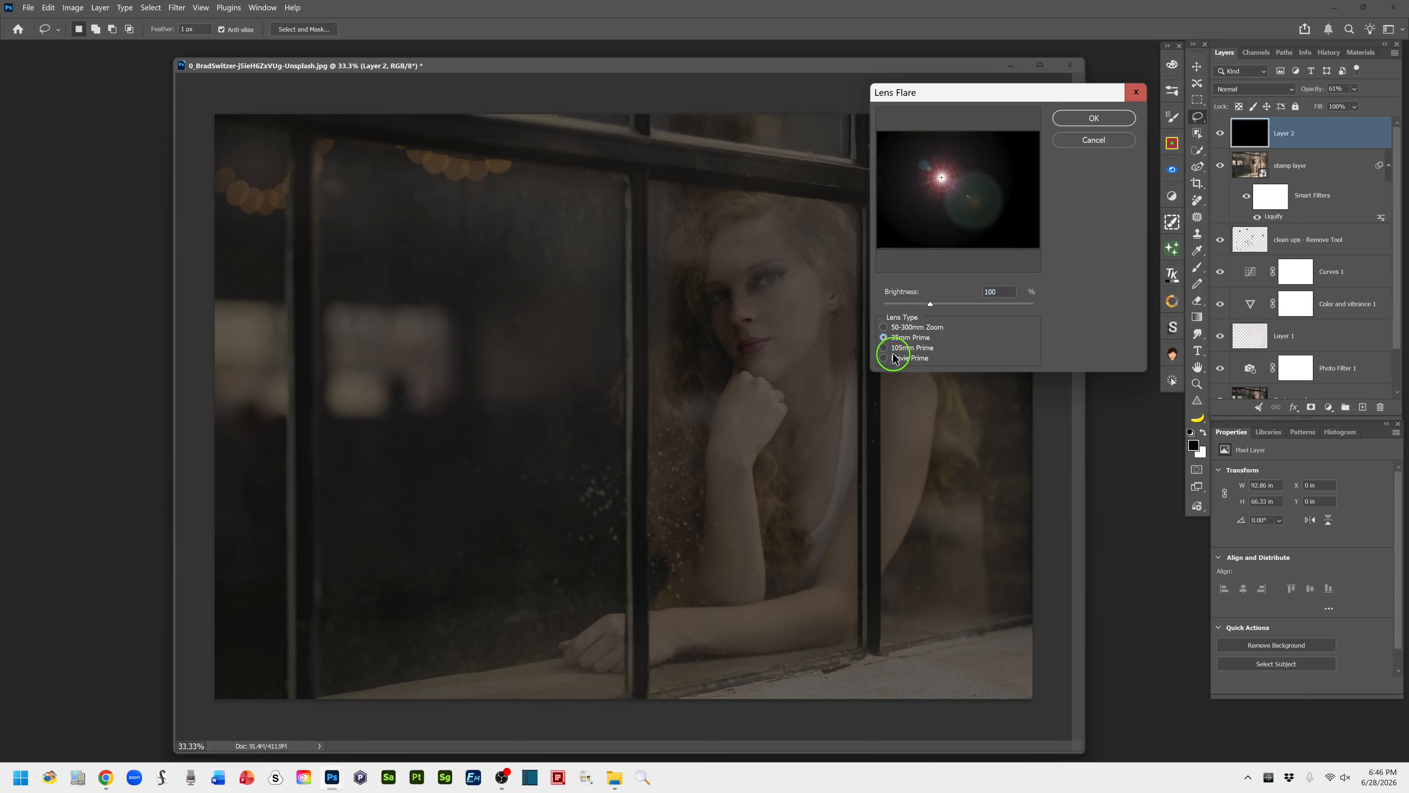
{"action": "left_click", "coordinate": [883, 348]}
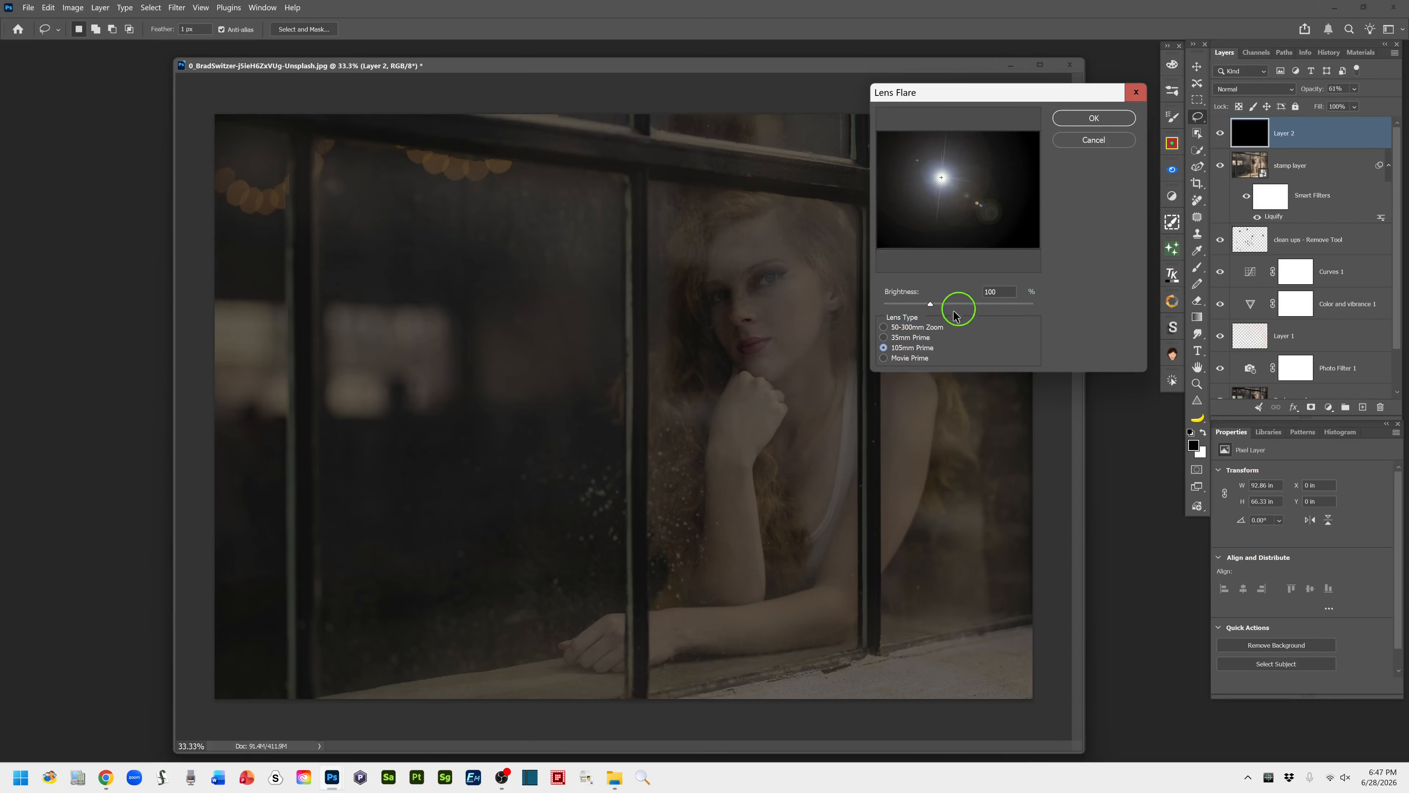
Set the flare's brightness to 107% and apply it with its center at the image's upper-right corner
{"action": "mouse_move", "coordinate": [930, 306]}
{"action": "left_mouse_down"}
{"action": "mouse_move", "coordinate": [1001, 299]}
{"action": "mouse_move", "coordinate": [892, 306]}
{"action": "mouse_move", "coordinate": [945, 305]}
{"action": "mouse_move", "coordinate": [932, 306]}
{"action": "left_mouse_up"}
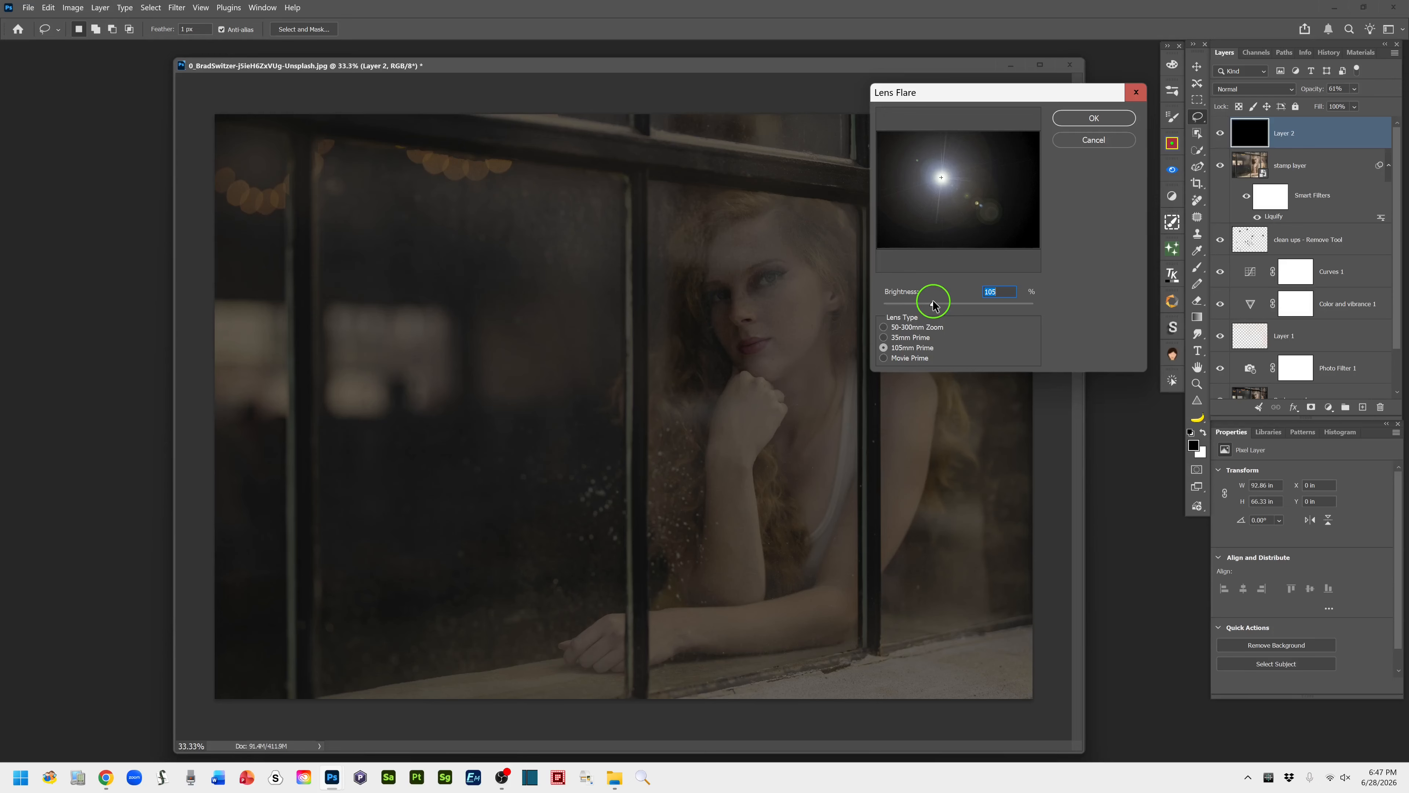
{"action": "left_click_drag", "start_coordinate": [933, 304], "coordinate": [936, 305]}
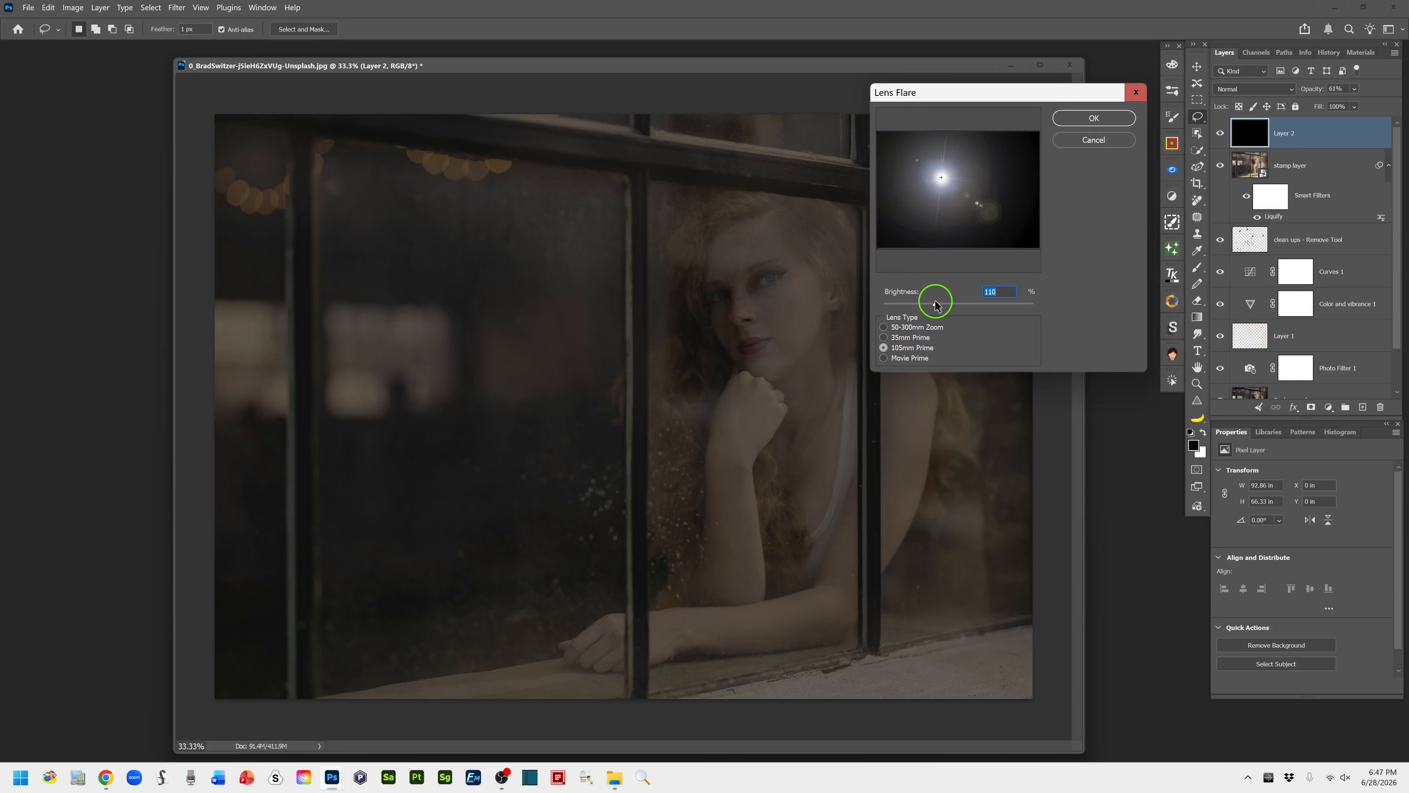
{"action": "left_click_drag", "start_coordinate": [934, 306], "coordinate": [932, 306]}
{"action": "left_click_drag", "start_coordinate": [935, 306], "coordinate": [934, 306]}
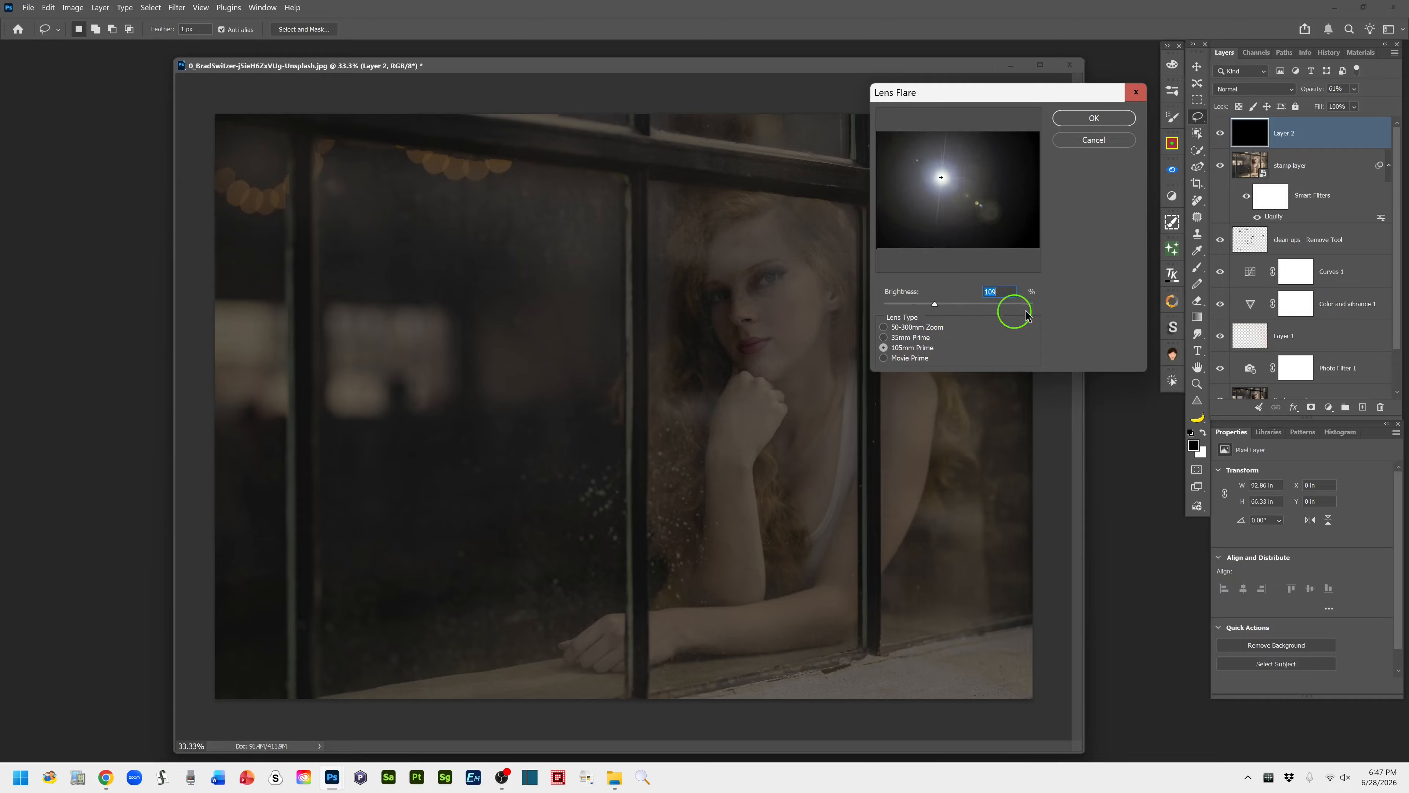
{"action": "left_click", "coordinate": [1000, 293]}
{"action": "left_click", "coordinate": [908, 306]}
{"action": "type", "text": "1"}
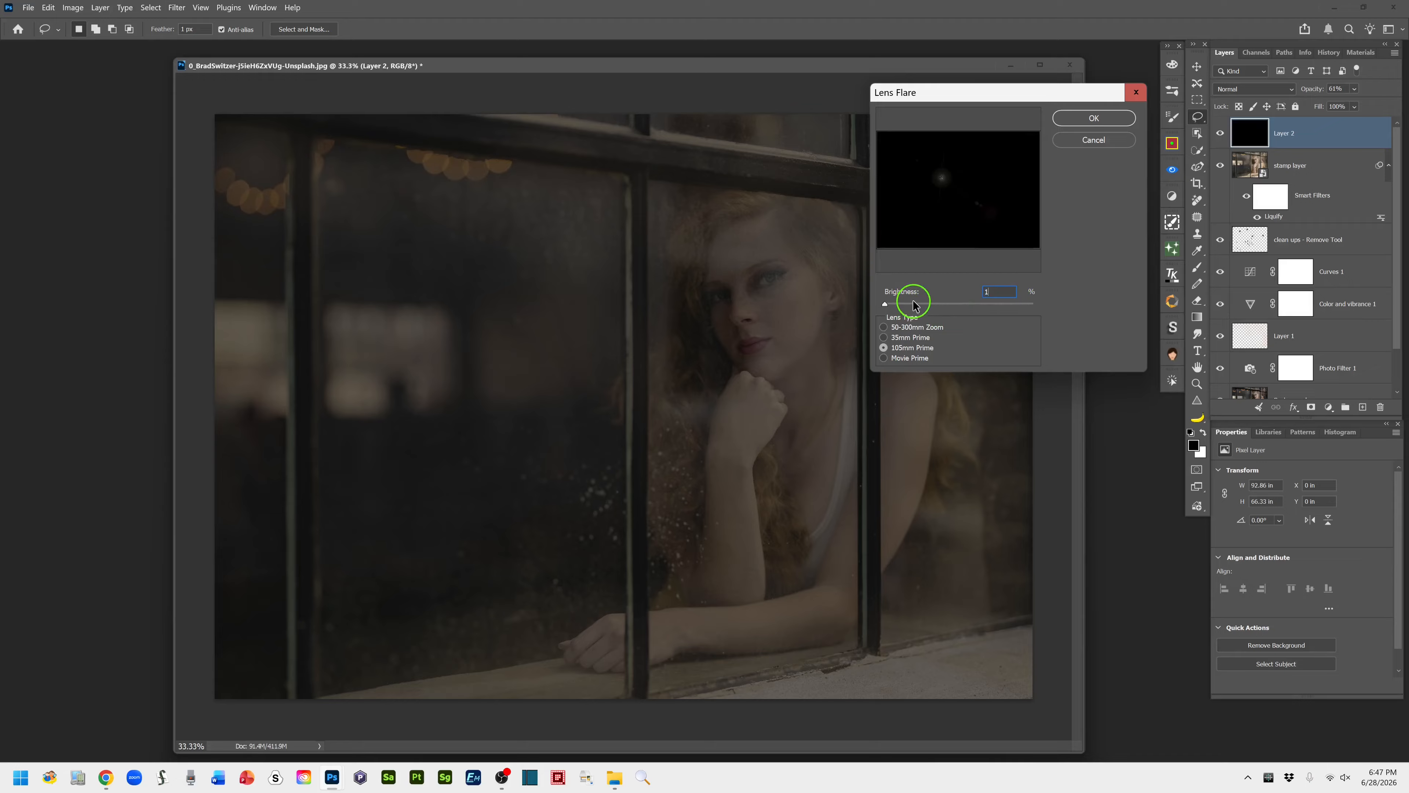
{"action": "type", "text": "07"}
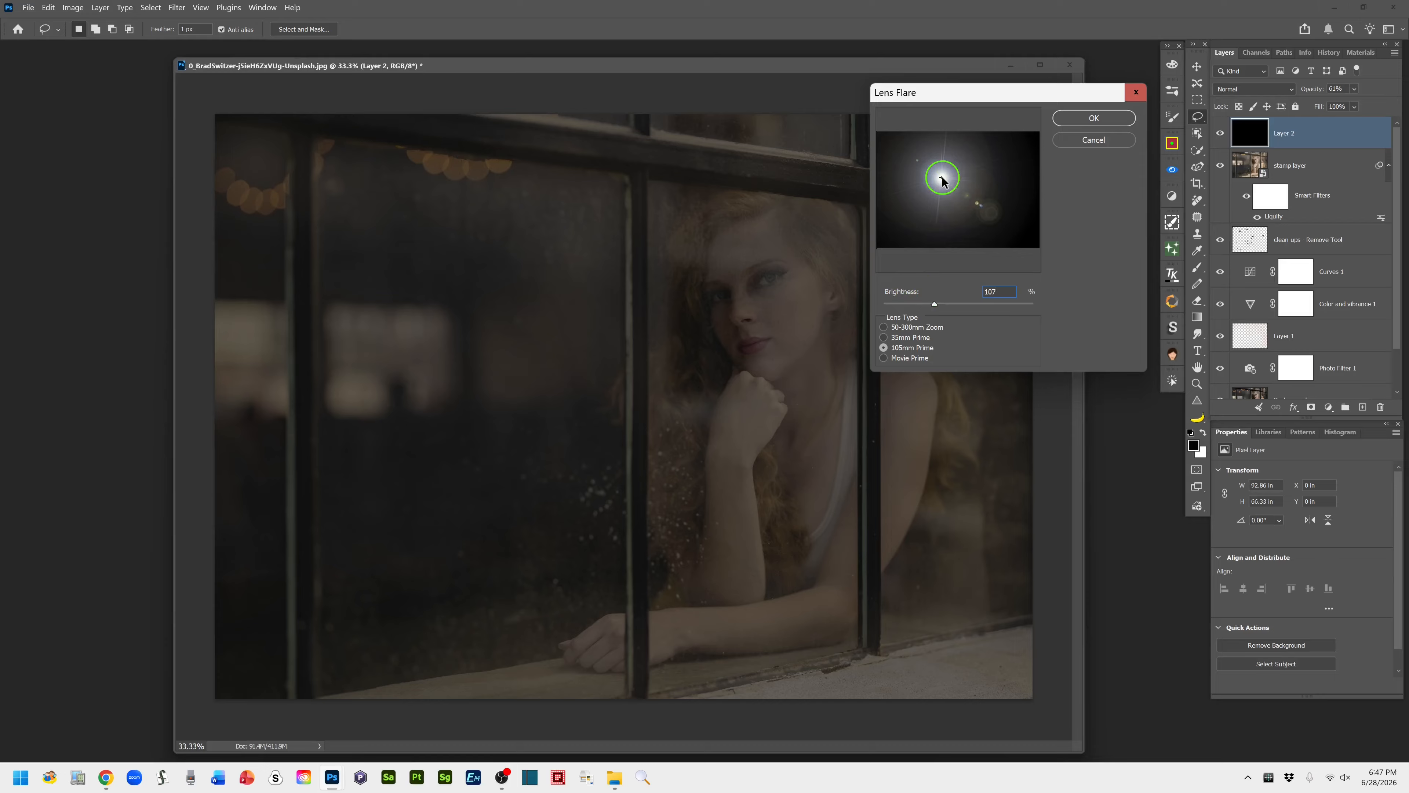
{"action": "left_click_drag", "start_coordinate": [942, 179], "coordinate": [1053, 143]}
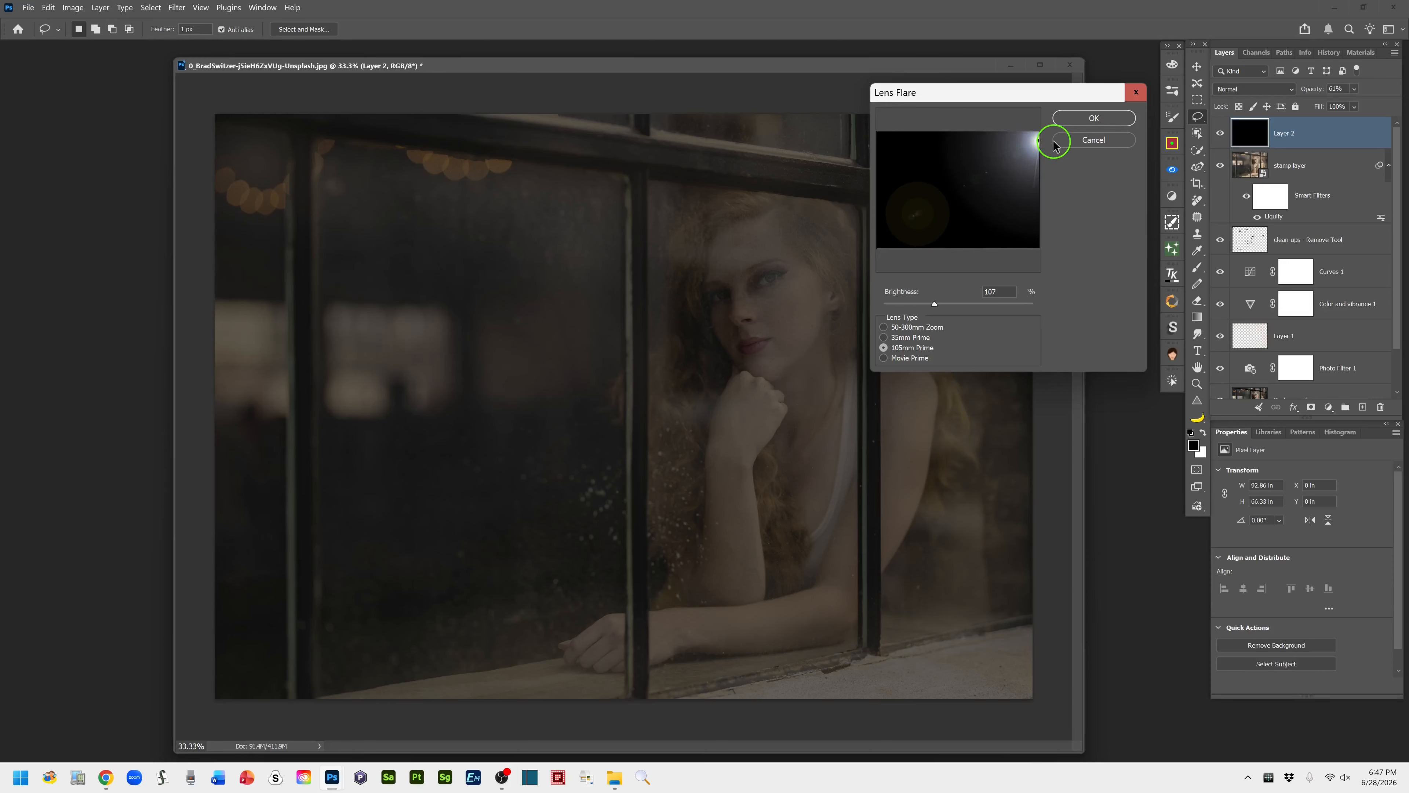
{"action": "left_click", "coordinate": [1090, 119]}
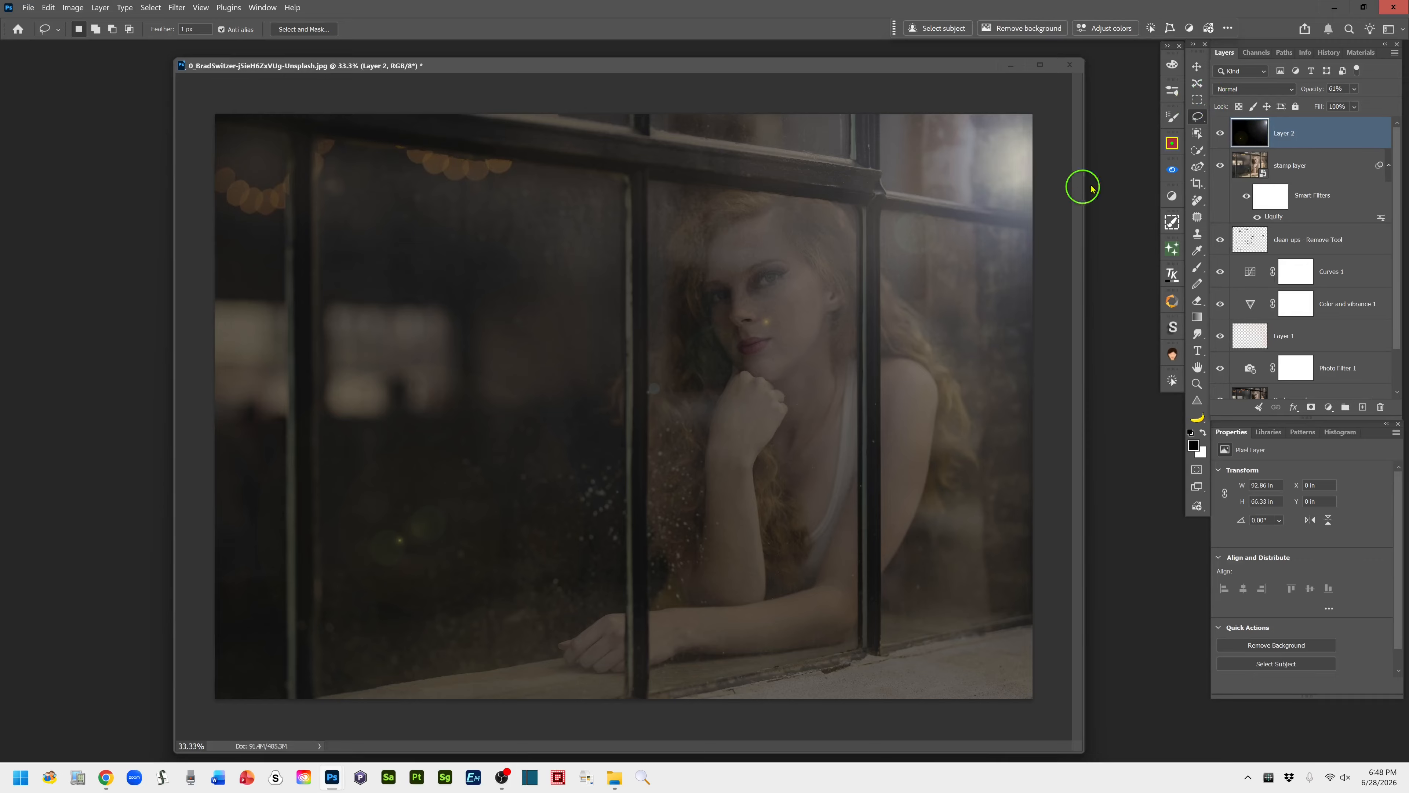
Blend the lens flare layer in Screen mode and set its opacity to 77%
{"action": "left_click", "coordinate": [1291, 90]}
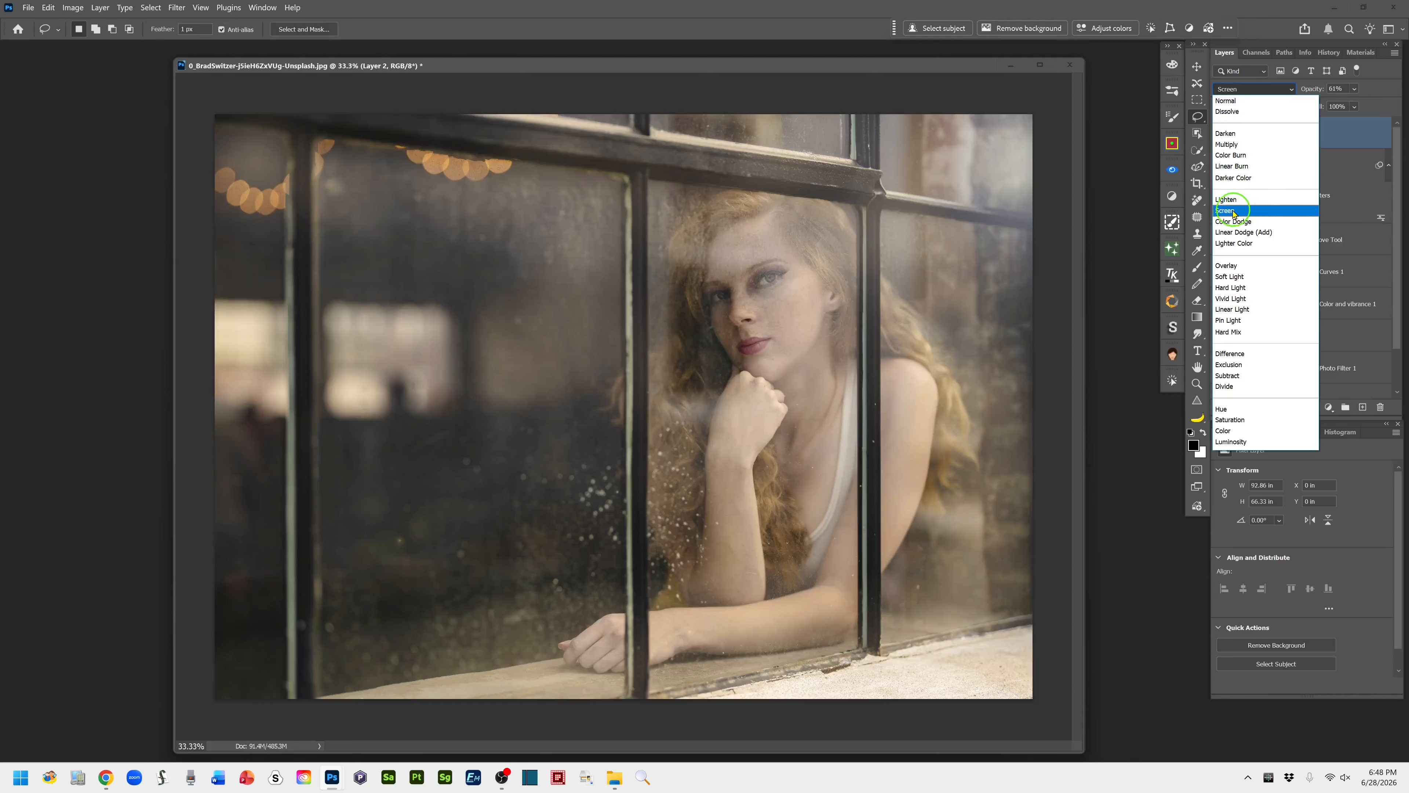
{"action": "left_click", "coordinate": [1234, 211]}
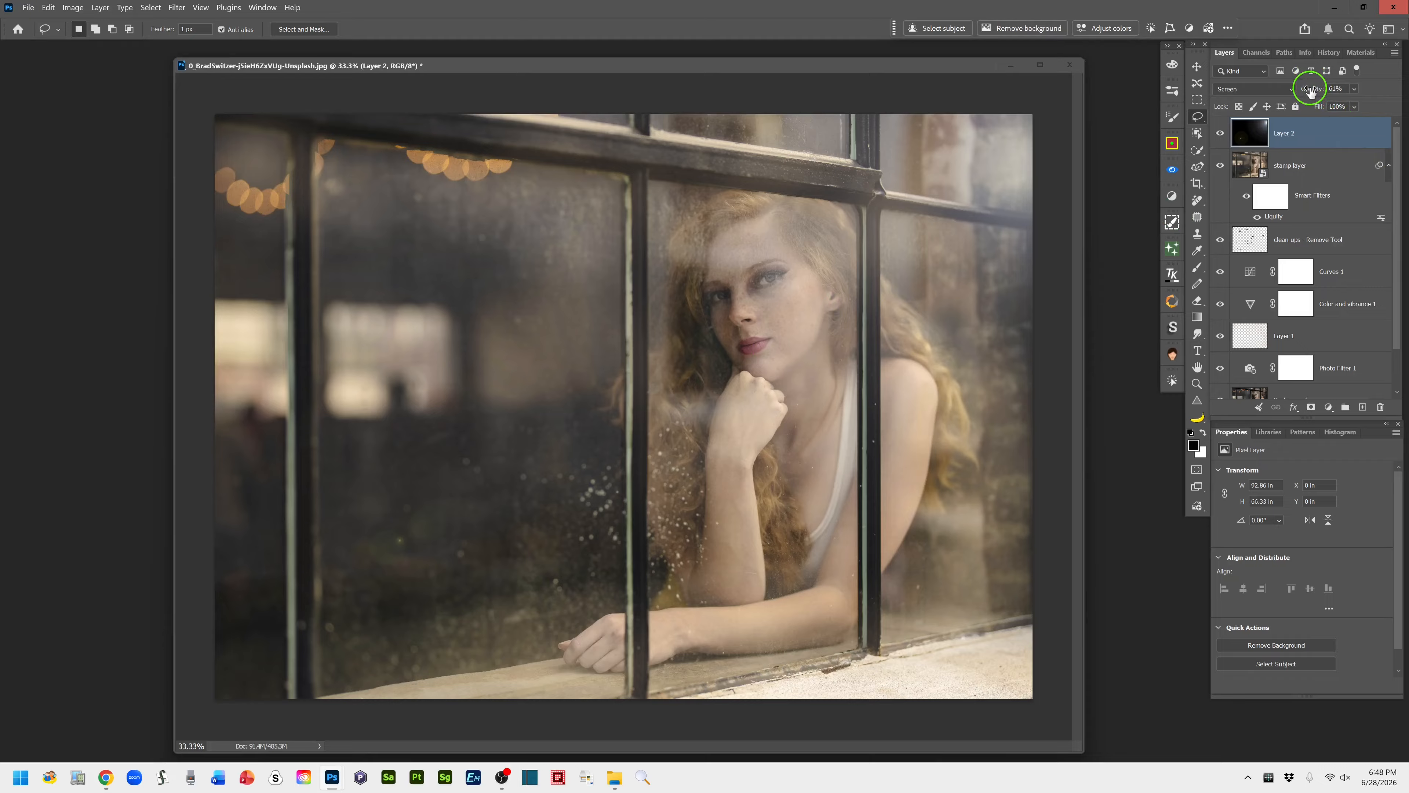
{"action": "mouse_move", "coordinate": [1311, 90]}
{"action": "left_mouse_down"}
{"action": "mouse_move", "coordinate": [1344, 92]}
{"action": "mouse_move", "coordinate": [1318, 93]}
{"action": "mouse_move", "coordinate": [1332, 95]}
{"action": "left_mouse_up"}
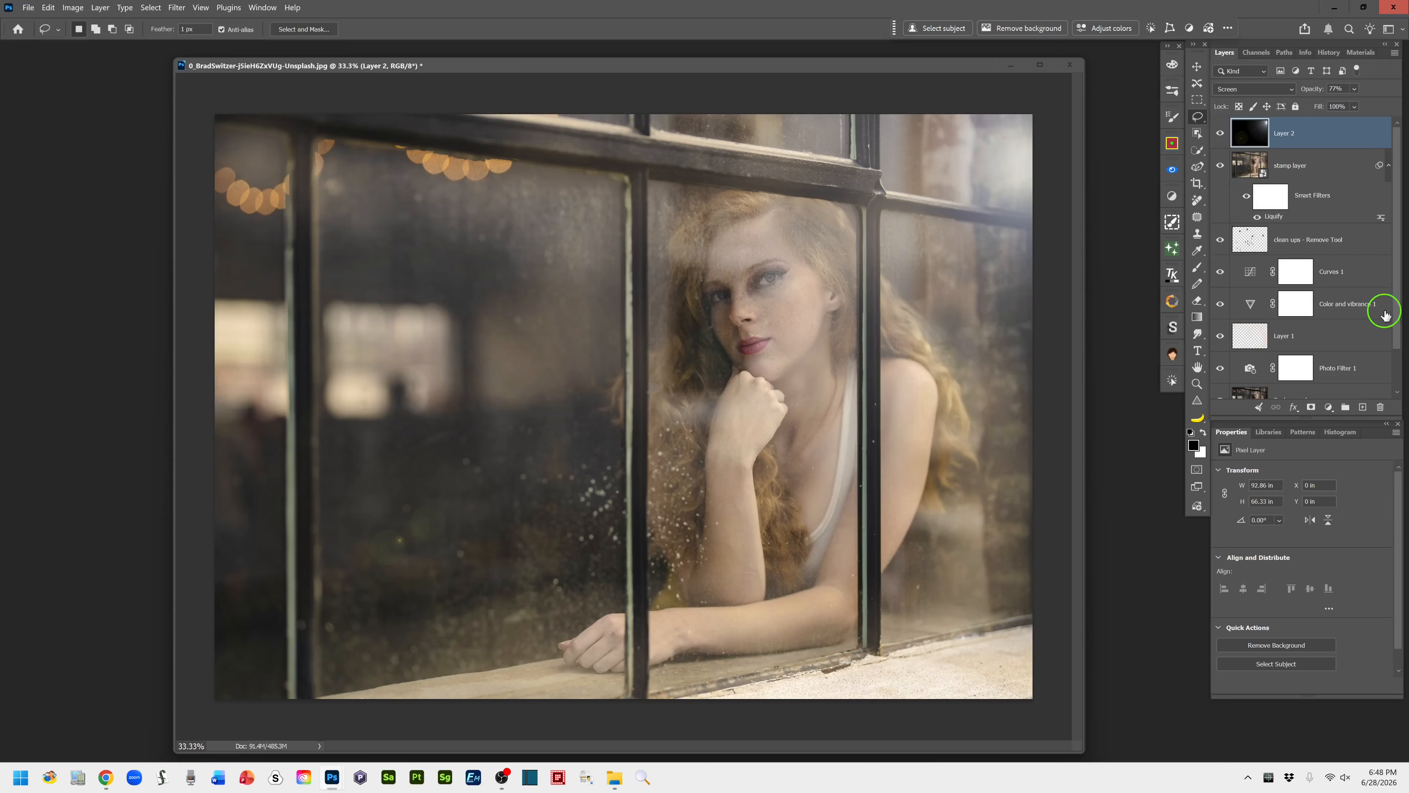
Compare the edited image with the original by showing only the Background layer and restoring all layers
{"action": "scroll", "coordinate": [1397, 317], "scroll_direction": "down", "scroll_amount": 3}
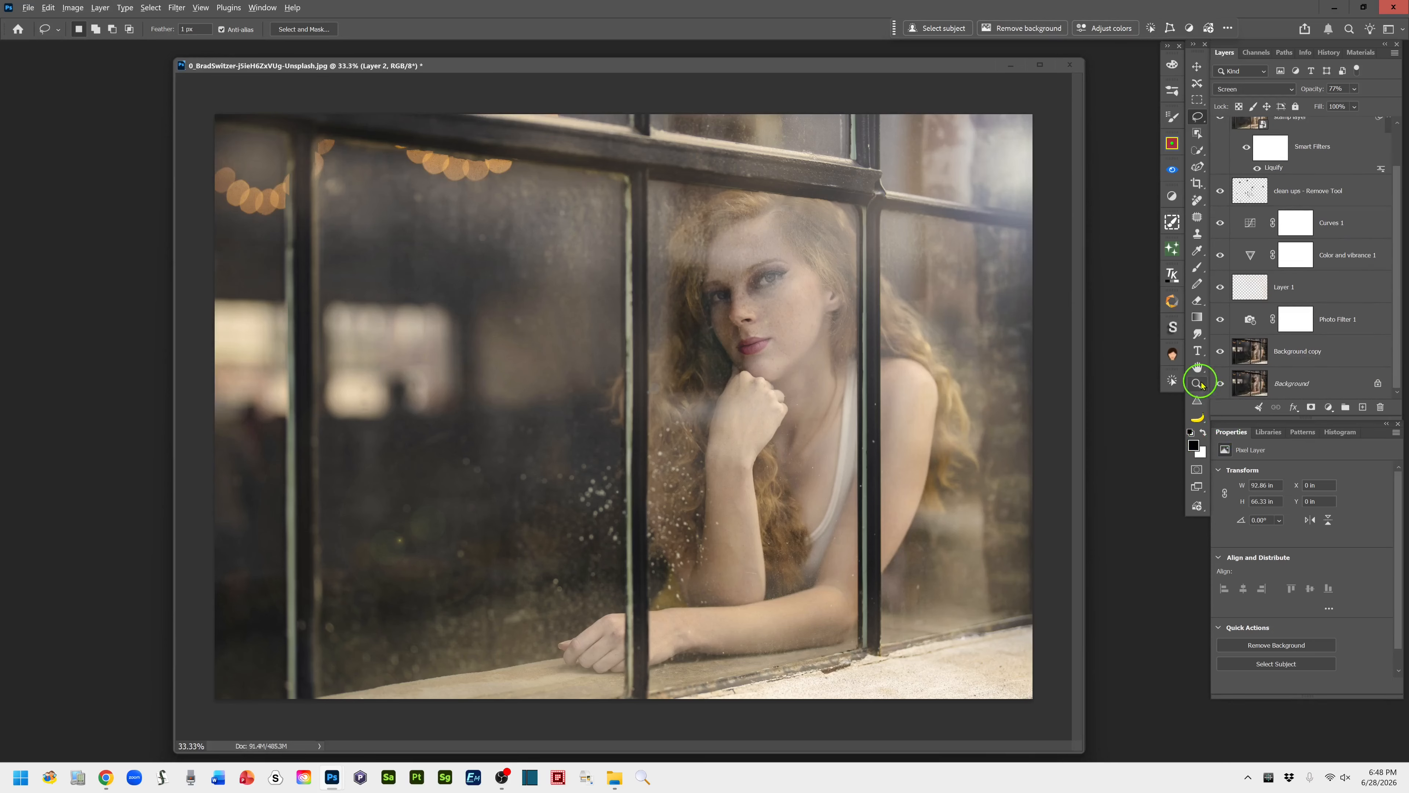
{"action": "left_click", "coordinate": [1220, 384], "text": "alt"}
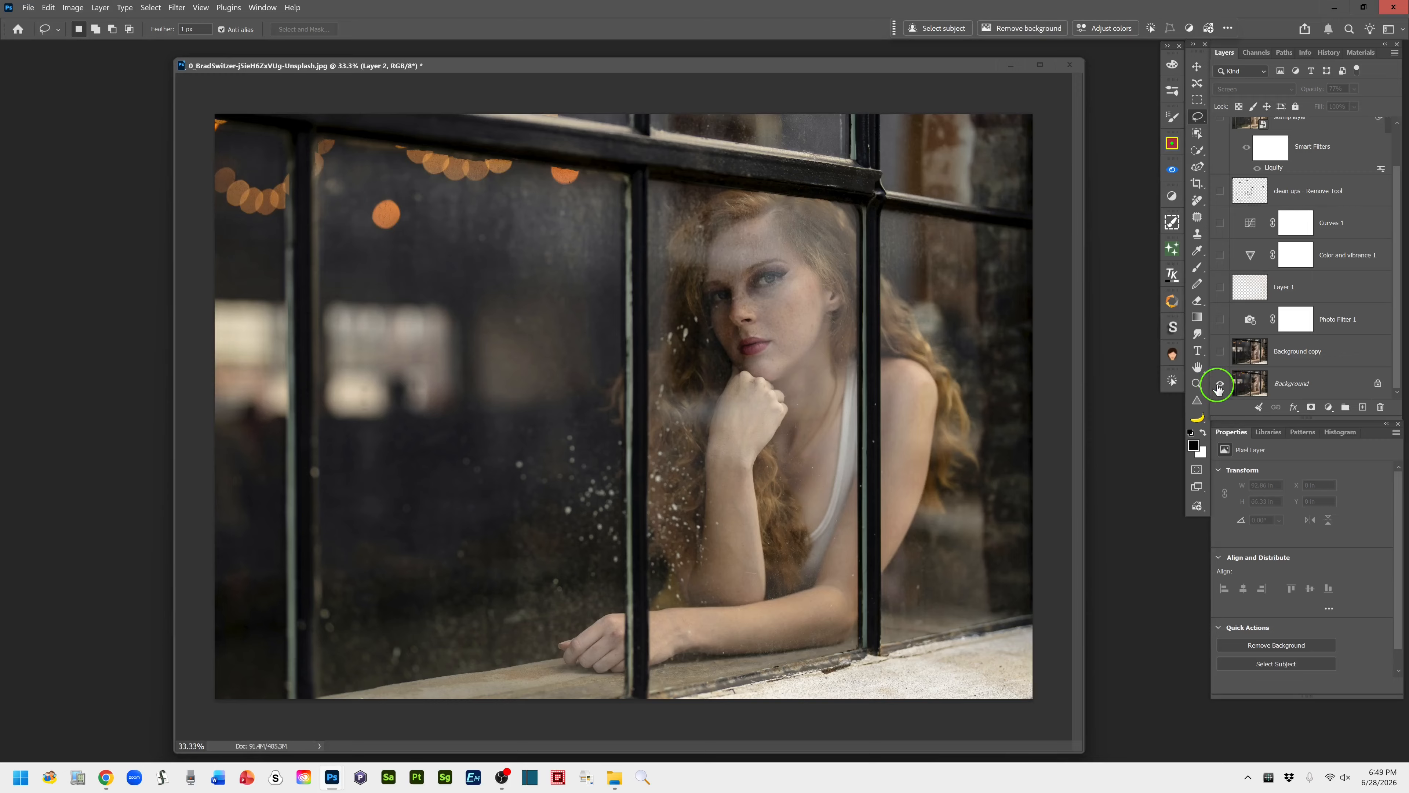
{"action": "left_click", "coordinate": [1220, 384], "text": "alt"}
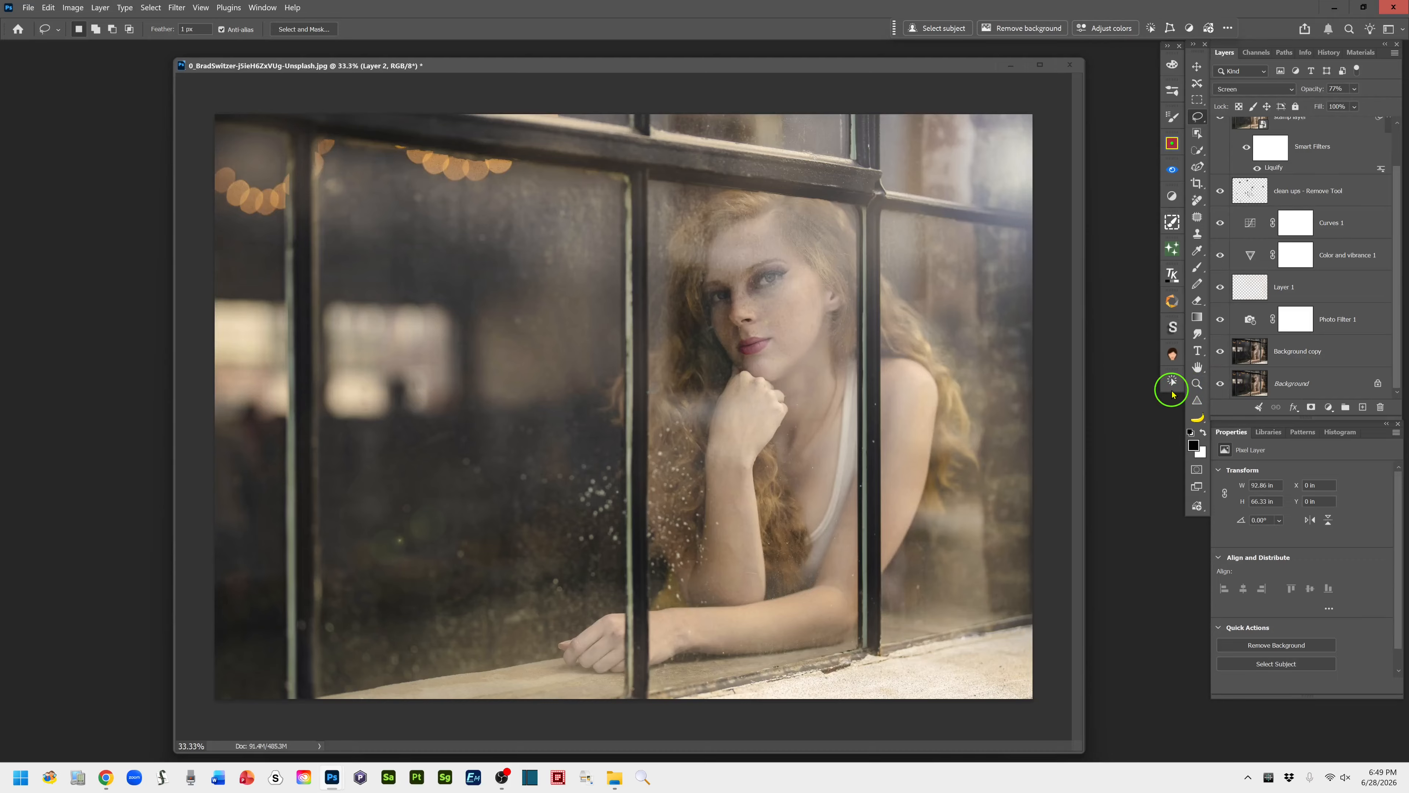